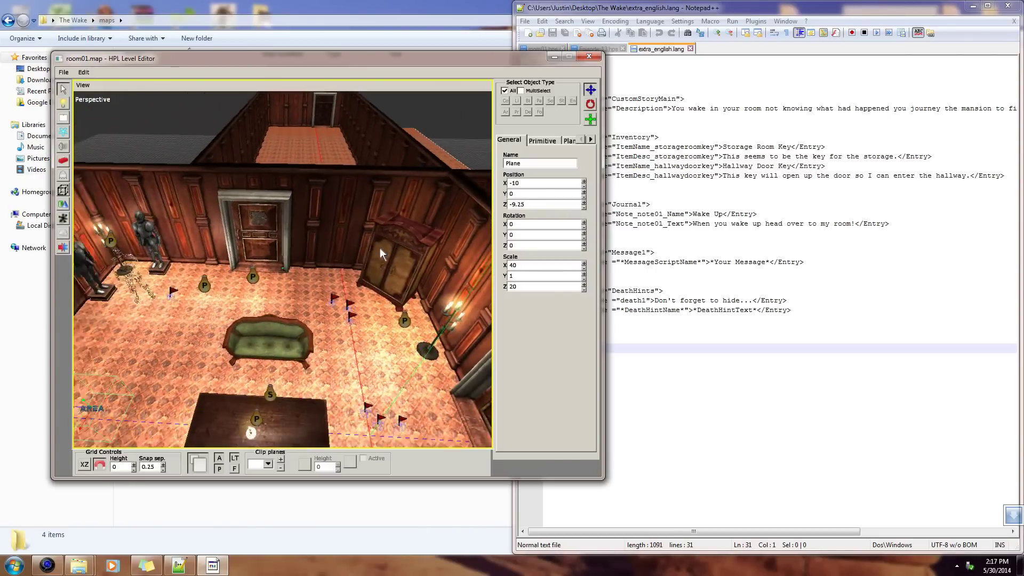
- Inspect the level's existing rooms, including the long hallway, the storage room and the furnished bedroom
{"action": "middle_click_drag", "start_coordinate": [326, 294], "coordinate": [366, 307]}
{"action": "middle_click_drag", "start_coordinate": [297, 302], "coordinate": [338, 262]}
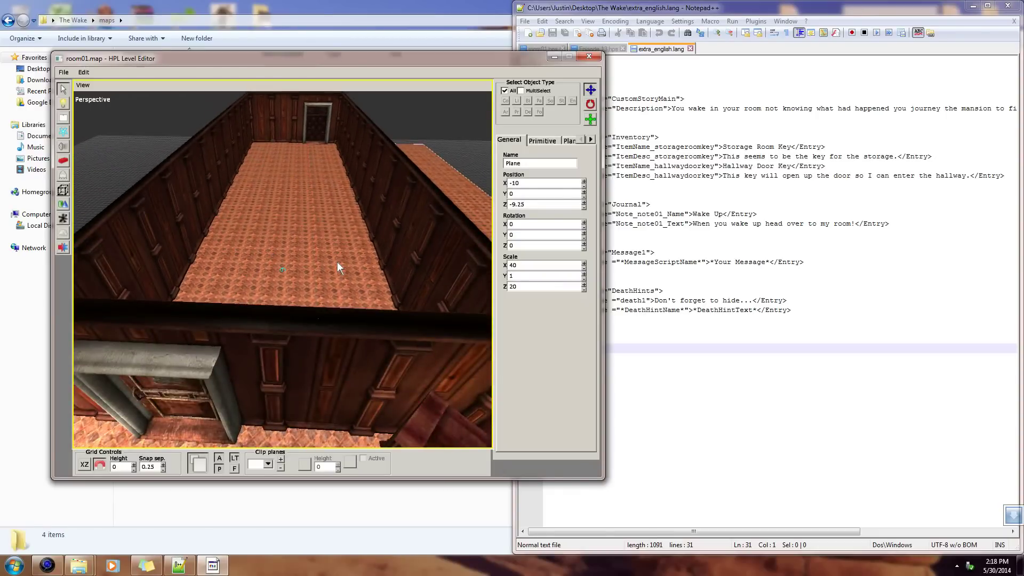
{"action": "middle_click_drag", "start_coordinate": [419, 221], "coordinate": [340, 223]}
{"action": "middle_click_drag", "start_coordinate": [386, 276], "coordinate": [74, 251]}
{"action": "middle_click_drag", "start_coordinate": [228, 285], "coordinate": [421, 280]}
{"action": "left_click", "coordinate": [360, 150]}
{"action": "middle_click_drag", "start_coordinate": [356, 200], "coordinate": [321, 184]}
{"action": "left_click", "coordinate": [355, 128]}
{"action": "middle_click_drag", "start_coordinate": [374, 158], "coordinate": [456, 218]}
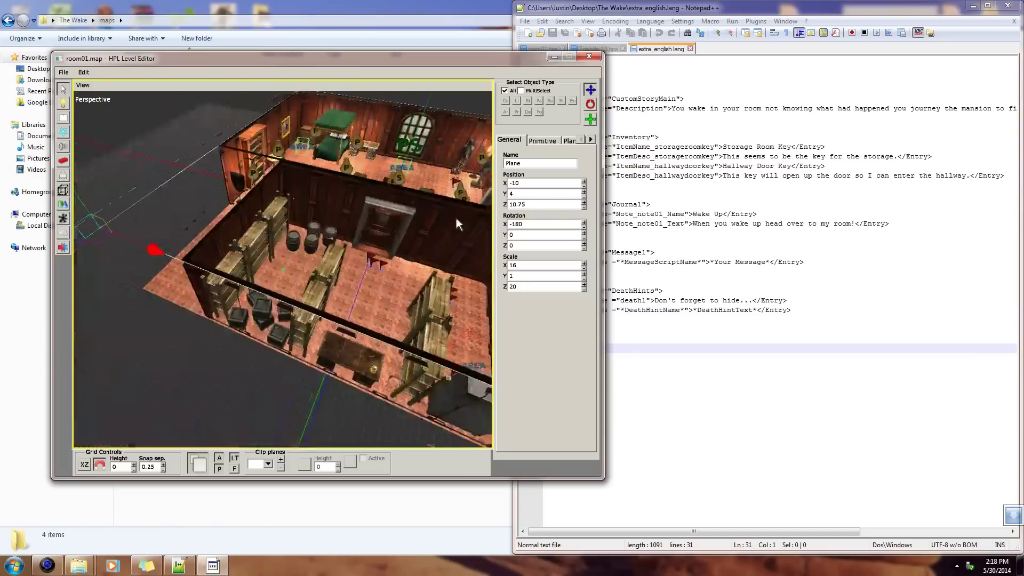
- Examine the empty hallway's side walls, doorways and far end against the width of the floor plane
{"action": "middle_click_drag", "start_coordinate": [402, 238], "coordinate": [314, 193]}
{"action": "middle_click_drag", "start_coordinate": [194, 239], "coordinate": [314, 260]}
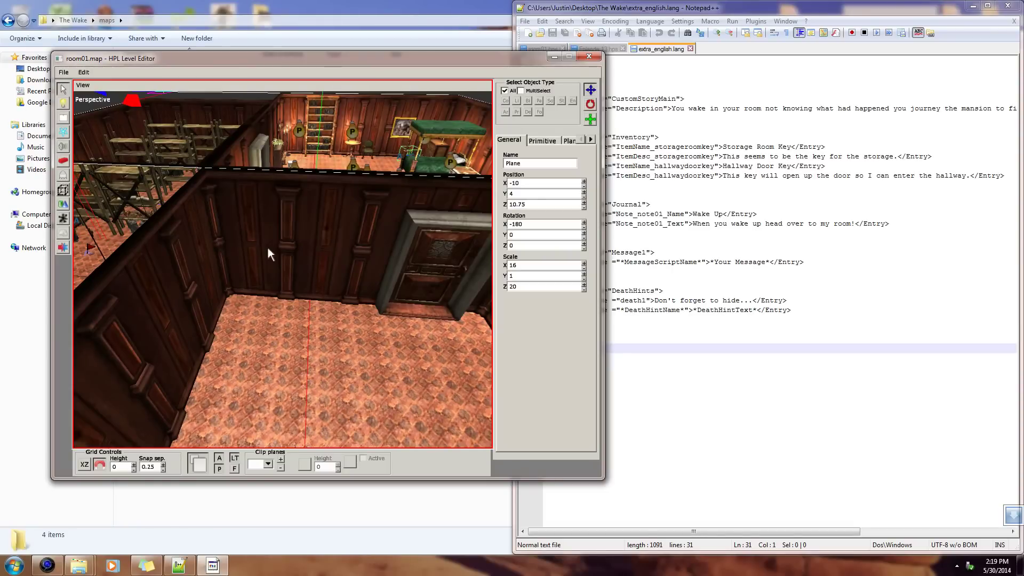
{"action": "middle_click_drag", "start_coordinate": [330, 248], "coordinate": [330, 301]}
{"action": "scroll", "coordinate": [322, 286], "scroll_direction": "down", "scroll_amount": 6}
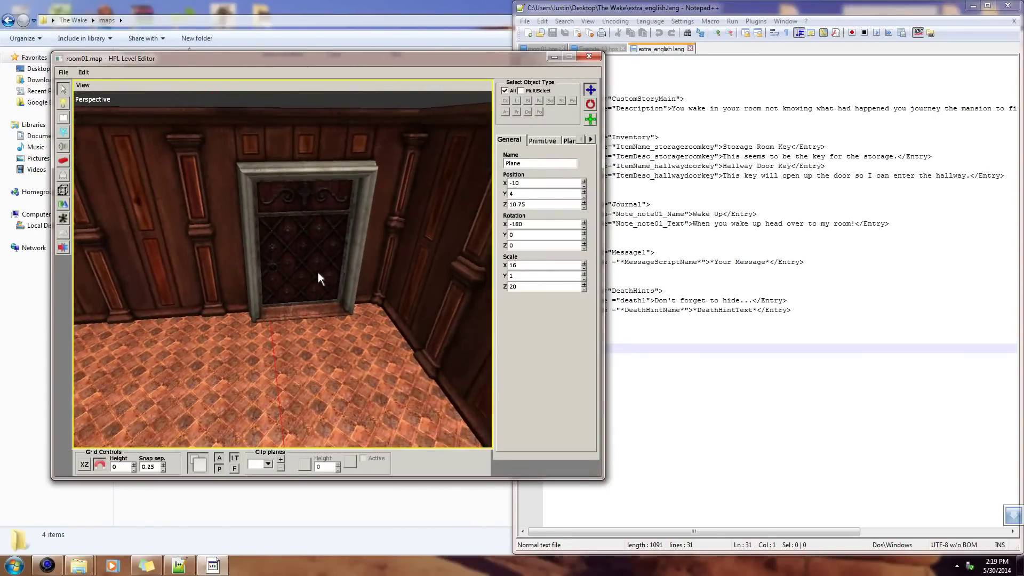
{"action": "middle_click_drag", "start_coordinate": [319, 306], "coordinate": [415, 329]}
{"action": "middle_click_drag", "start_coordinate": [437, 291], "coordinate": [306, 352]}
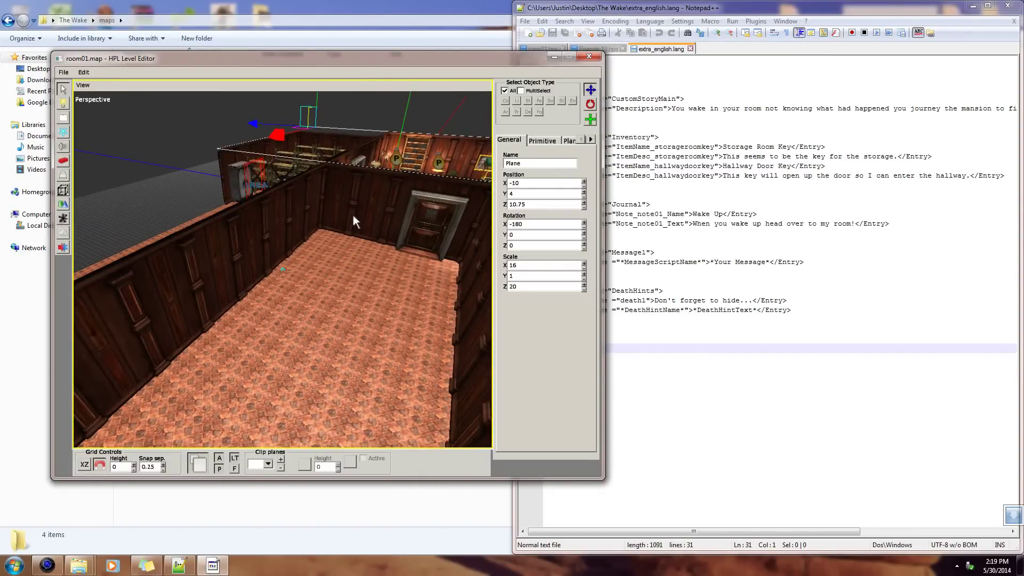
{"action": "middle_click_drag", "start_coordinate": [372, 283], "coordinate": [340, 268]}
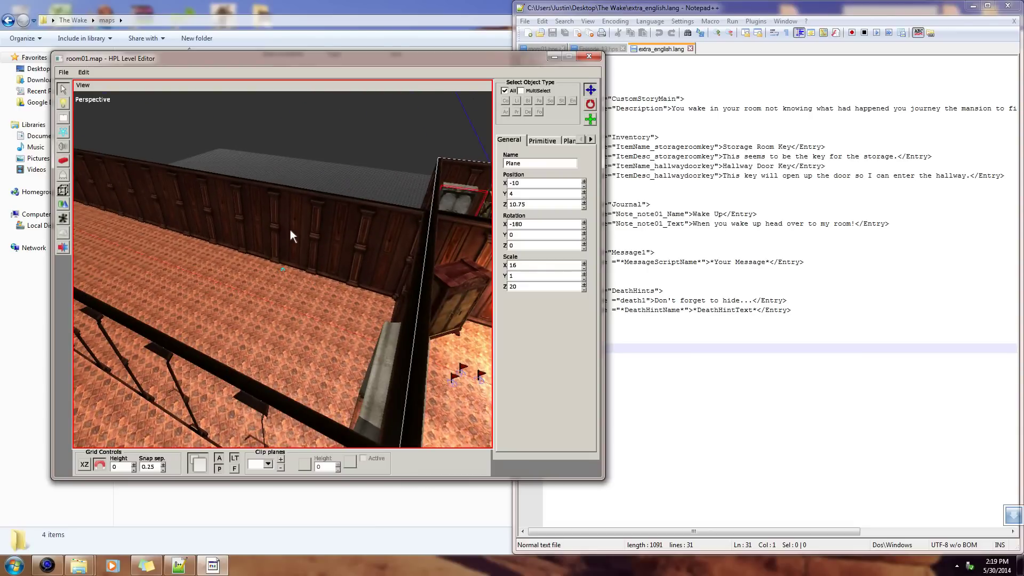
{"action": "left_click", "coordinate": [354, 257]}
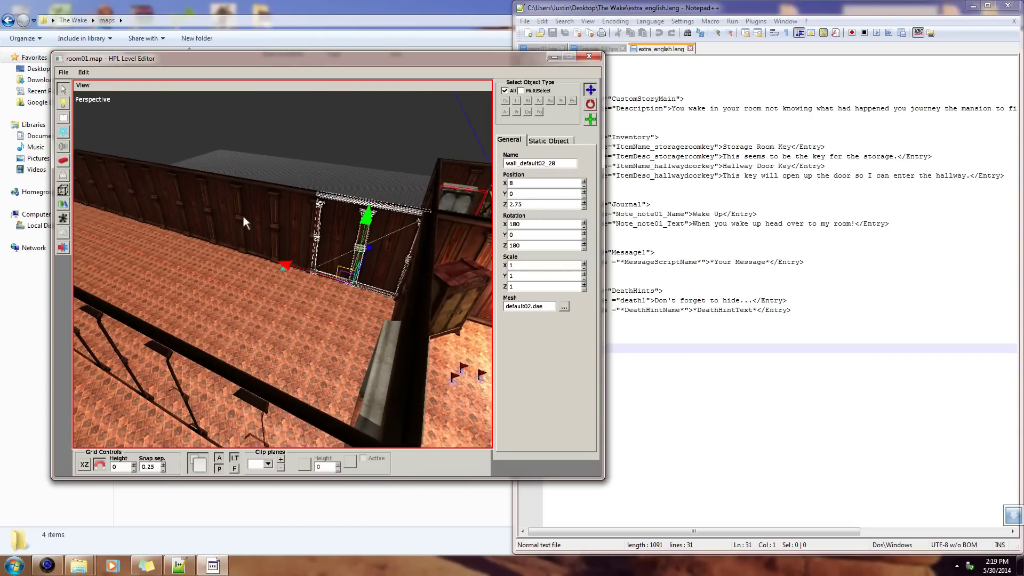
{"action": "middle_click_drag", "start_coordinate": [362, 328], "coordinate": [416, 330]}
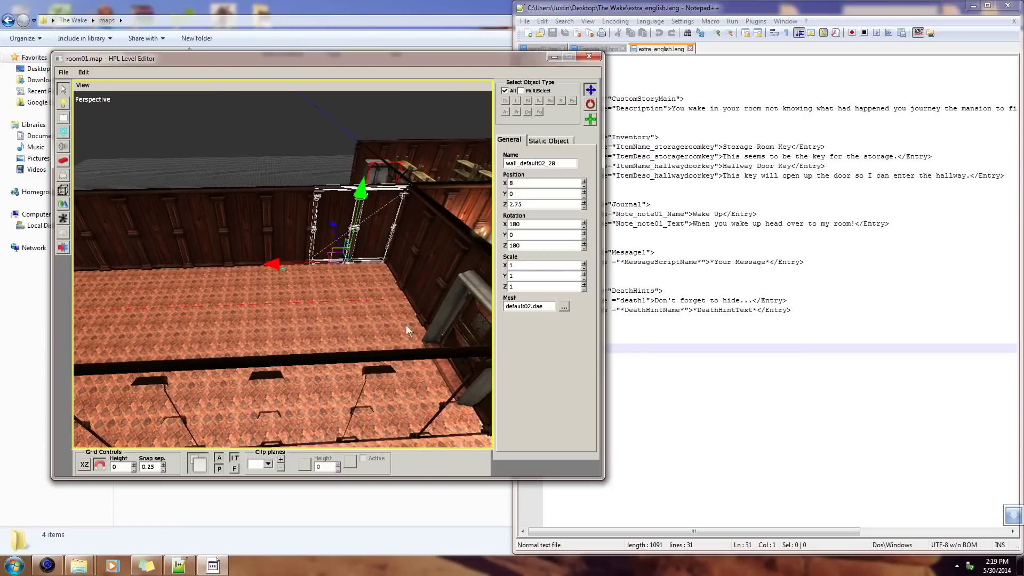
{"action": "middle_click_drag", "start_coordinate": [313, 311], "coordinate": [229, 274]}
{"action": "left_click", "coordinate": [308, 316]}
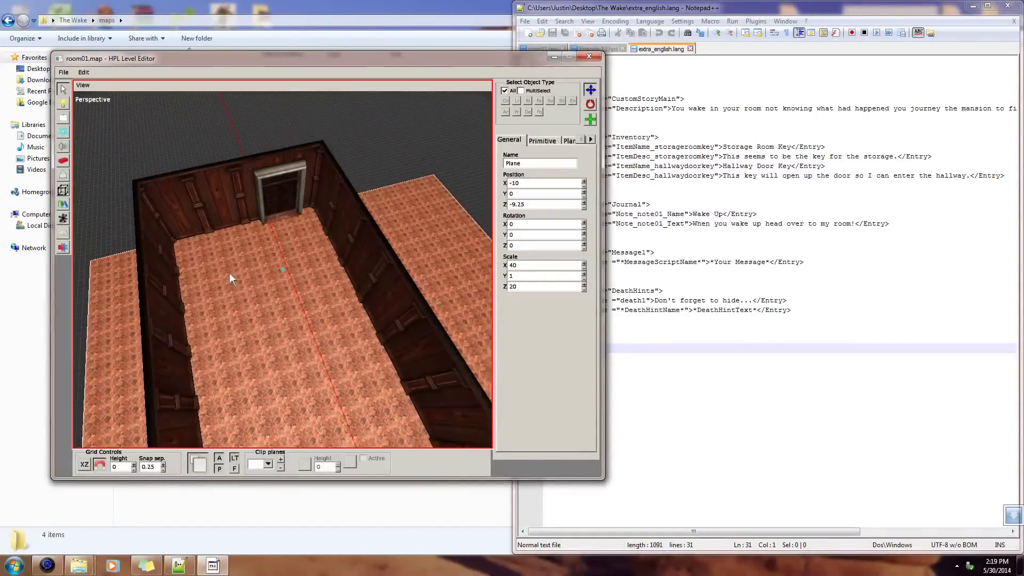
- Move the solid end-wall panel aside to Z 7 and shift the doorway with its door along Z into the vacated corner
{"action": "left_click", "coordinate": [204, 222]}
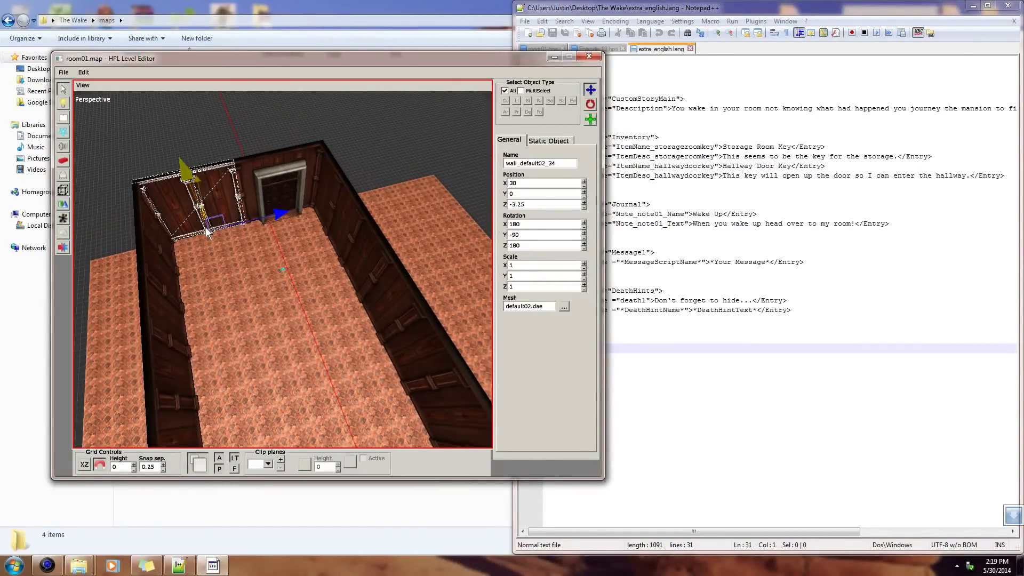
{"action": "left_click_drag", "start_coordinate": [269, 217], "coordinate": [448, 184]}
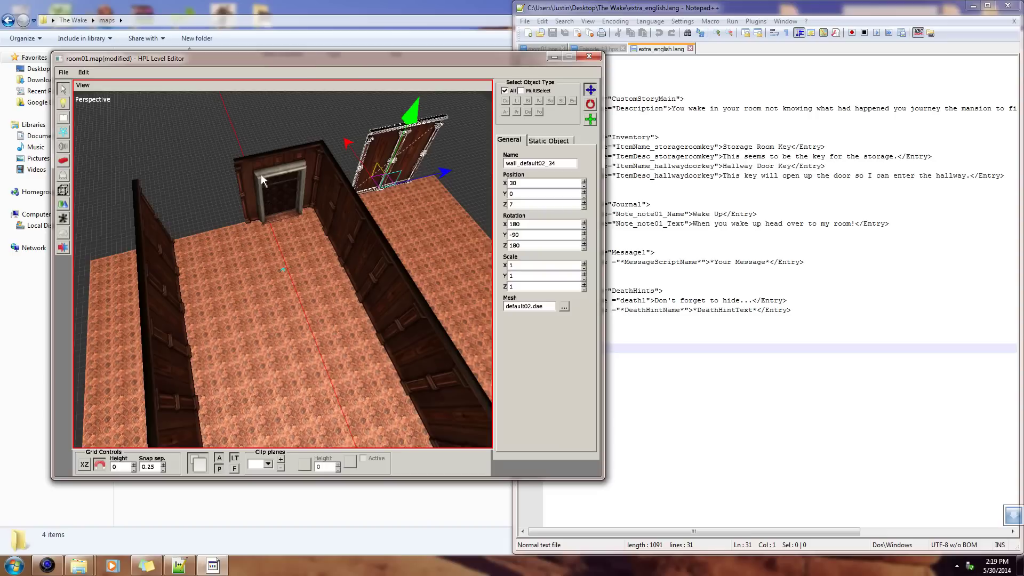
{"action": "left_click_drag", "start_coordinate": [204, 160], "coordinate": [386, 174]}
{"action": "middle_click_drag", "start_coordinate": [386, 174], "coordinate": [293, 279]}
{"action": "left_click", "coordinate": [295, 278], "text": "ctrl"}
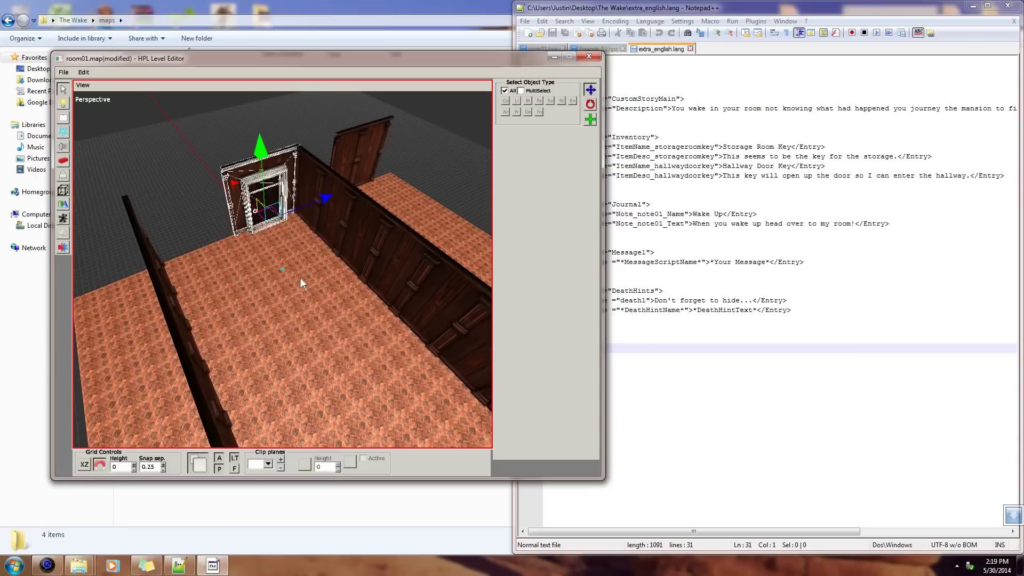
{"action": "mouse_move", "coordinate": [257, 293]}
{"action": "middle_mouse_down"}
{"action": "mouse_move", "coordinate": [341, 267]}
{"action": "mouse_move", "coordinate": [262, 266]}
{"action": "mouse_move", "coordinate": [261, 286]}
{"action": "middle_mouse_up"}
{"action": "left_click_drag", "start_coordinate": [367, 229], "coordinate": [300, 231]}
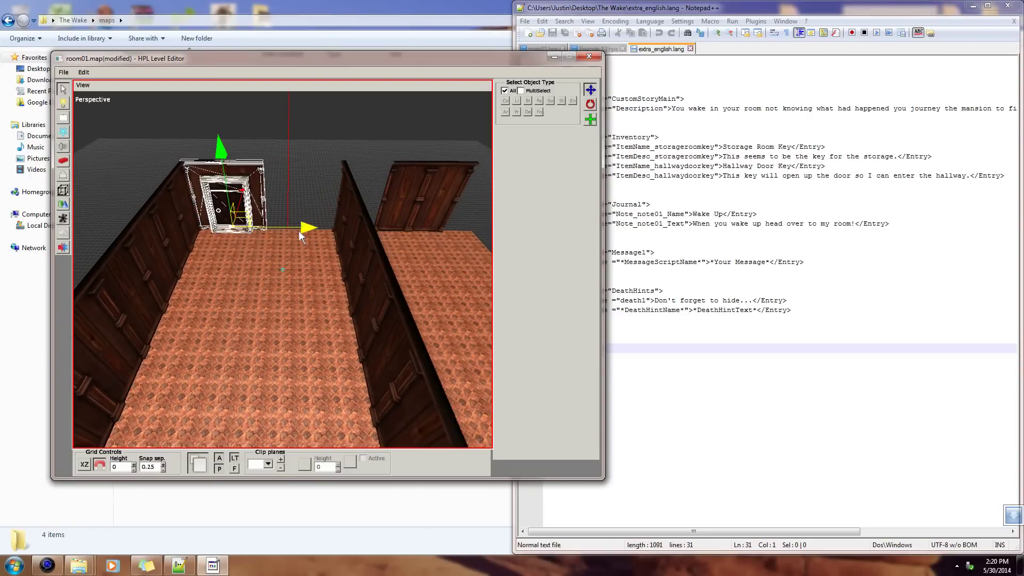
- Move the detached wall panel back along Z beside the doorway to close the hallway's end wall
{"action": "middle_click_drag", "start_coordinate": [245, 234], "coordinate": [280, 283]}
{"action": "scroll", "coordinate": [241, 261], "scroll_direction": "up", "scroll_amount": 6}
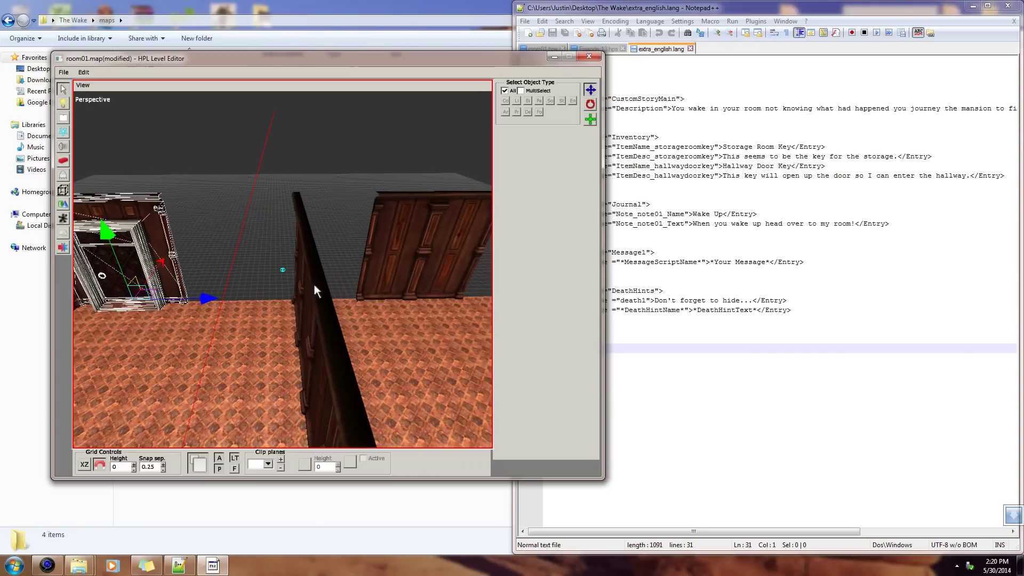
{"action": "left_click", "coordinate": [460, 296]}
{"action": "middle_click_drag", "start_coordinate": [460, 296], "coordinate": [373, 300]}
{"action": "left_click_drag", "start_coordinate": [373, 300], "coordinate": [296, 306]}
{"action": "middle_click_drag", "start_coordinate": [296, 306], "coordinate": [326, 332]}
{"action": "left_click", "coordinate": [381, 352]}
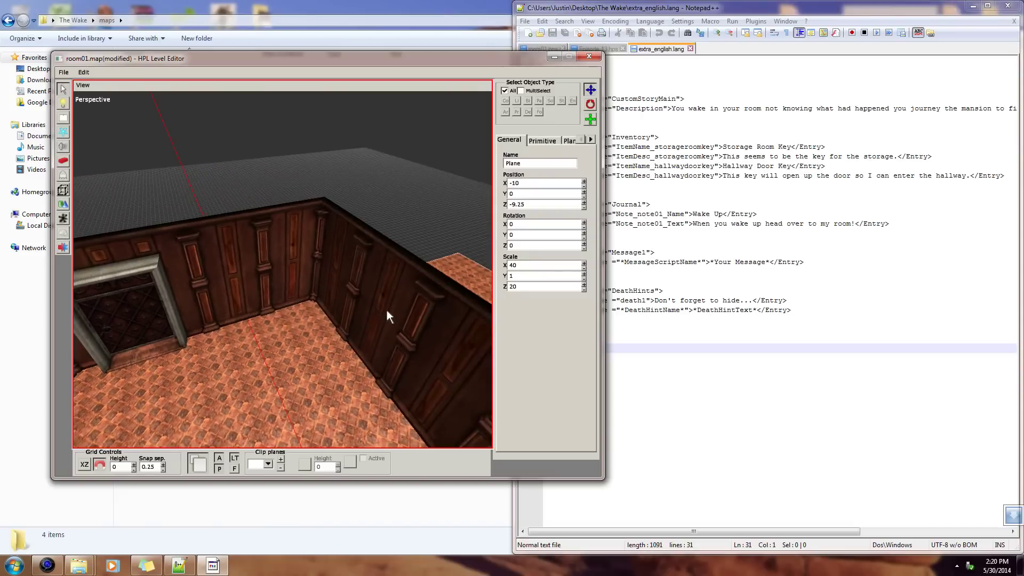
- Select all panels of the long hallway wall on the storage-room side and move them inward along Z
{"action": "middle_click_drag", "start_coordinate": [360, 304], "coordinate": [334, 268]}
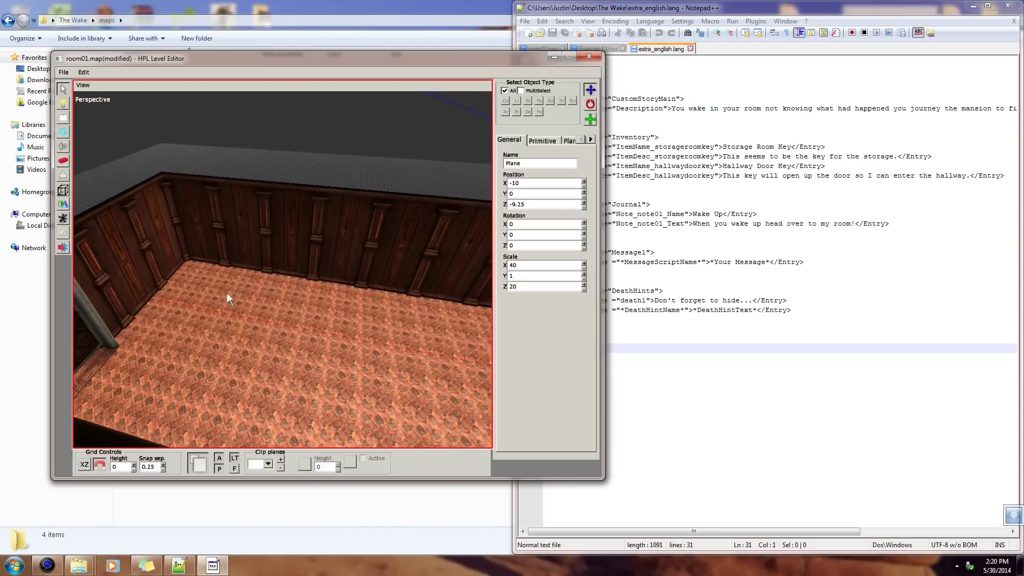
{"action": "middle_click_drag", "start_coordinate": [198, 281], "coordinate": [272, 322]}
{"action": "left_click_drag", "start_coordinate": [167, 199], "coordinate": [353, 254]}
{"action": "middle_click_drag", "start_coordinate": [366, 235], "coordinate": [169, 213]}
{"action": "left_click", "coordinate": [415, 300]}
{"action": "scroll", "coordinate": [414, 301], "scroll_direction": "down", "scroll_amount": 3}
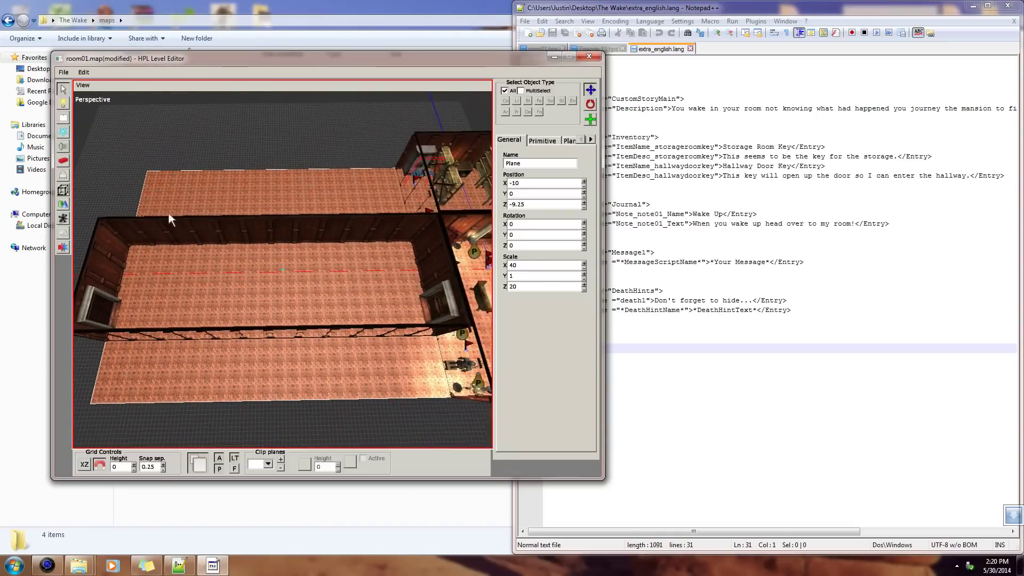
{"action": "left_click_drag", "start_coordinate": [188, 226], "coordinate": [391, 271]}
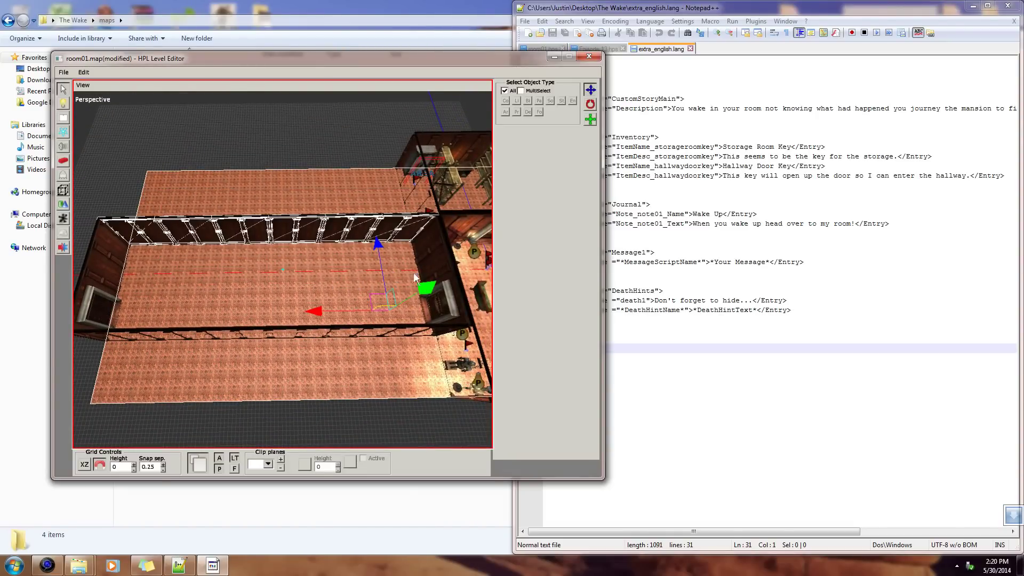
{"action": "middle_click_drag", "start_coordinate": [398, 270], "coordinate": [310, 303]}
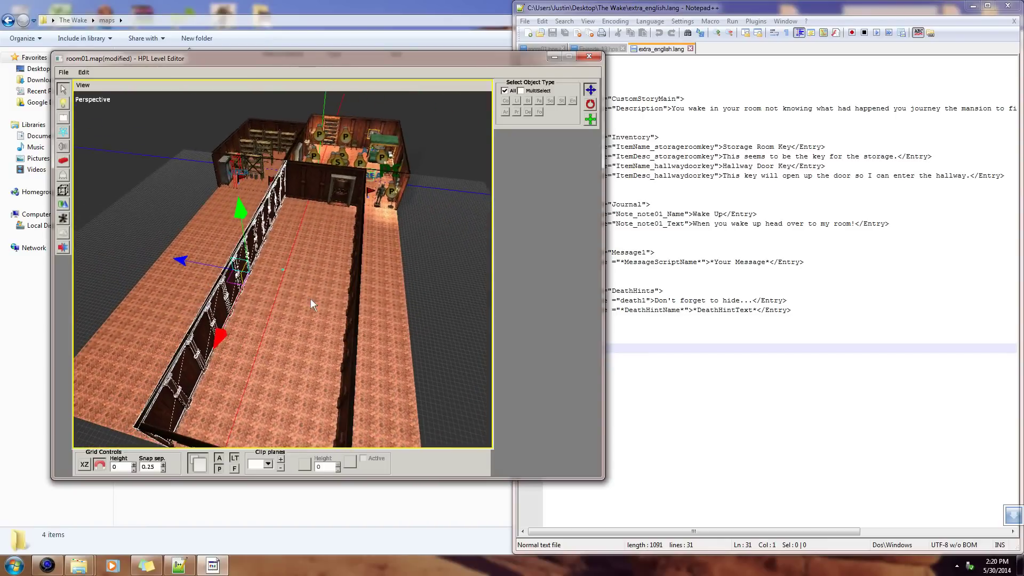
{"action": "left_click_drag", "start_coordinate": [315, 277], "coordinate": [165, 293], "text": "alt"}
{"action": "left_click_drag", "start_coordinate": [287, 314], "coordinate": [193, 275], "text": "alt"}
{"action": "middle_click_drag", "start_coordinate": [193, 275], "coordinate": [377, 246]}
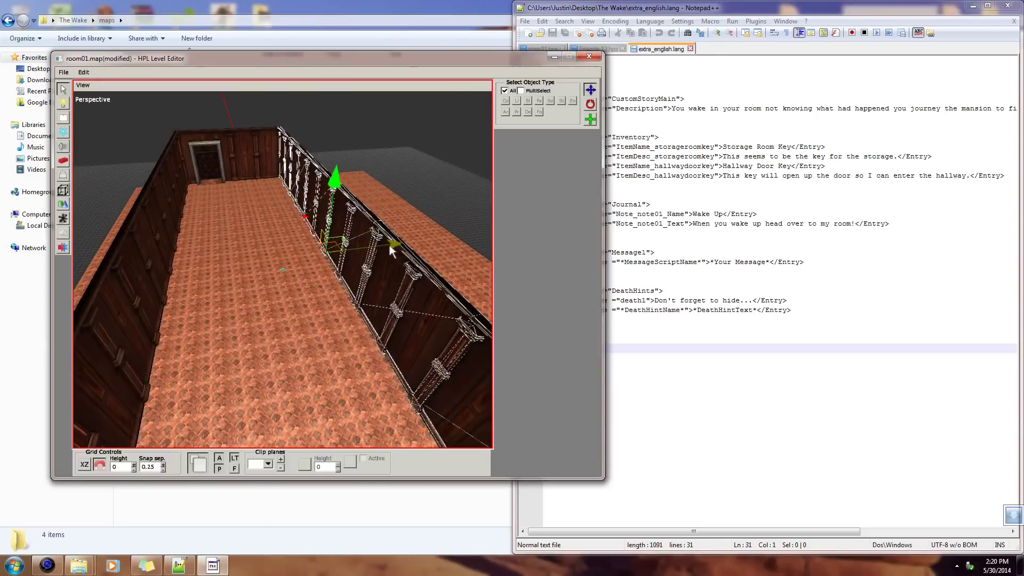
{"action": "left_click_drag", "start_coordinate": [392, 248], "coordinate": [363, 259]}
- Fine-tune the long wall's Z position against the end wall, deselect it and check the corner
{"action": "middle_click_drag", "start_coordinate": [252, 261], "coordinate": [277, 303]}
{"action": "middle_click_drag", "start_coordinate": [191, 292], "coordinate": [244, 319]}
{"action": "left_click_drag", "start_coordinate": [244, 319], "coordinate": [249, 318]}
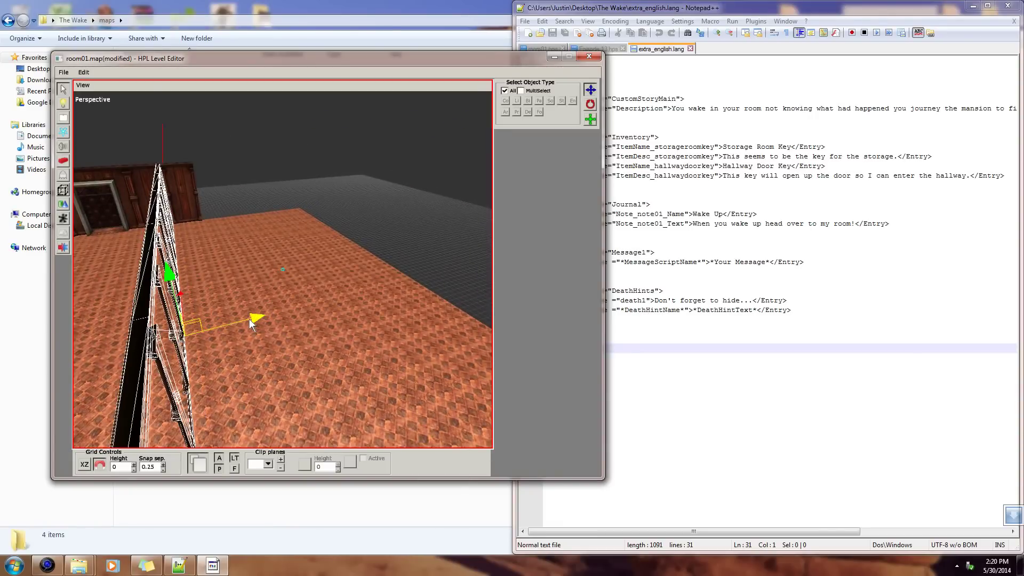
{"action": "middle_click_drag", "start_coordinate": [133, 299], "coordinate": [235, 222]}
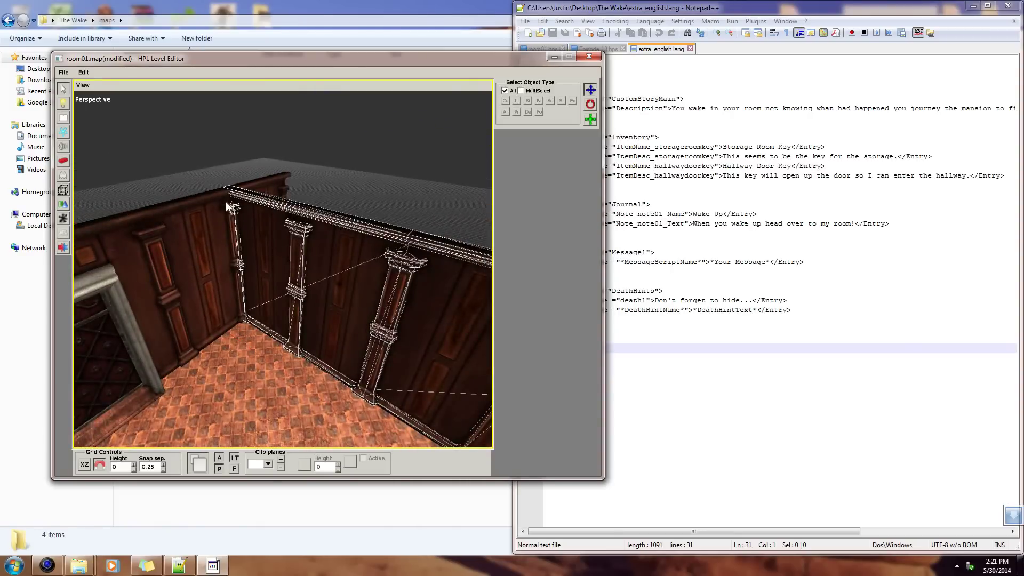
{"action": "middle_click_drag", "start_coordinate": [304, 306], "coordinate": [309, 267]}
{"action": "left_click_drag", "start_coordinate": [282, 289], "coordinate": [277, 354], "text": "alt"}
{"action": "left_click", "coordinate": [306, 347]}
{"action": "mouse_move", "coordinate": [311, 301]}
{"action": "left_mouse_down", "text": "alt"}
{"action": "mouse_move", "coordinate": [286, 290]}
{"action": "mouse_move", "coordinate": [297, 237]}
{"action": "mouse_move", "coordinate": [286, 270]}
{"action": "mouse_move", "coordinate": [312, 286]}
{"action": "left_mouse_up", "text": "alt"}
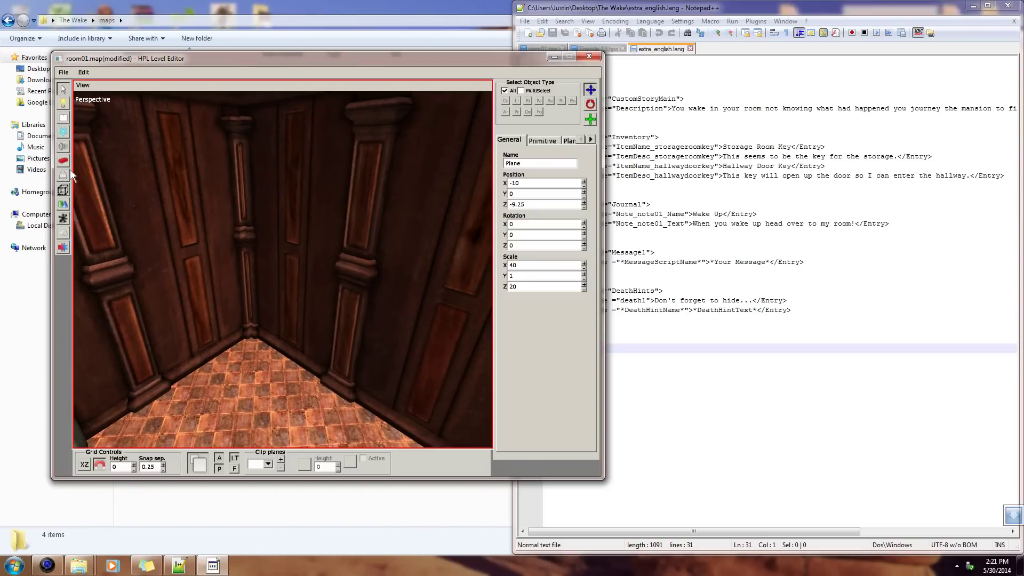
- Switch to static object placement, choose the mansionbase set and preview corner_convex_short
{"action": "left_click", "coordinate": [63, 162]}
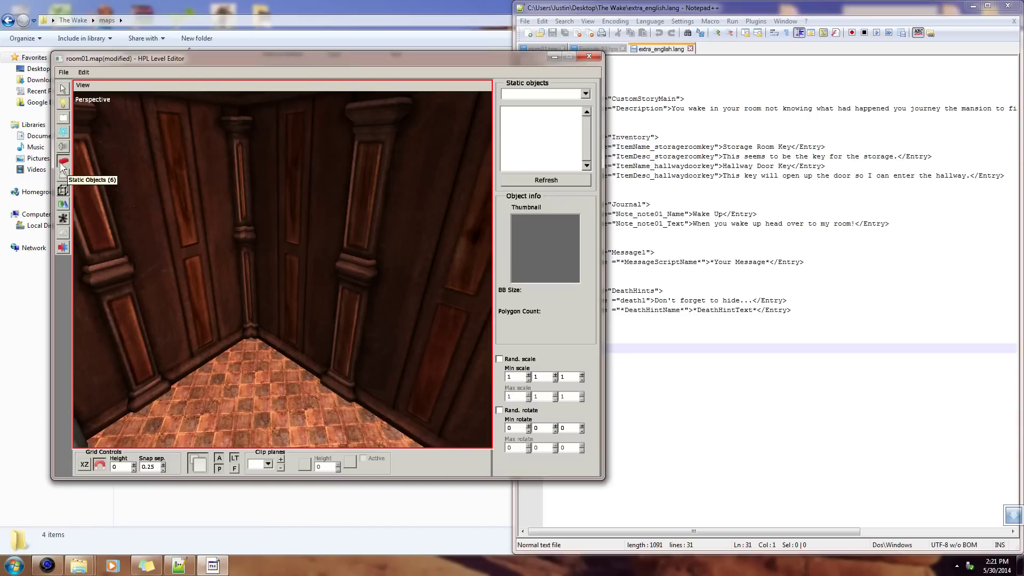
{"action": "left_click", "coordinate": [585, 95]}
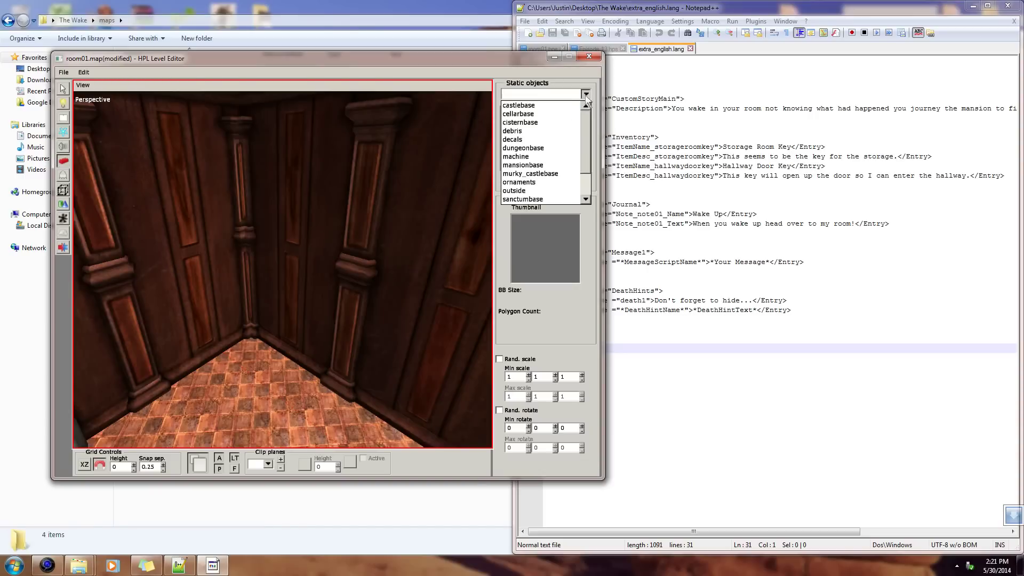
{"action": "left_click", "coordinate": [540, 165]}
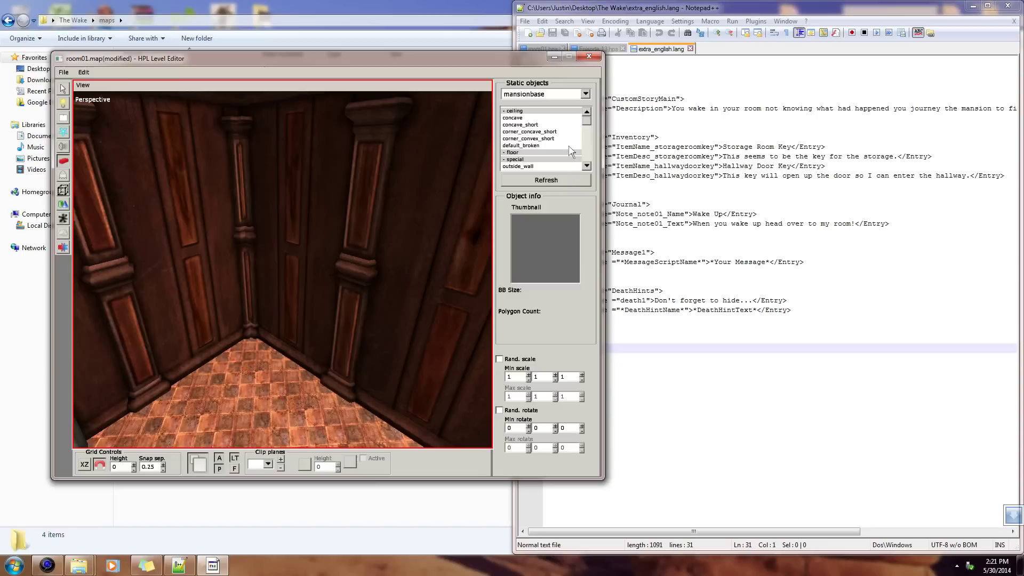
{"action": "left_click", "coordinate": [532, 138]}
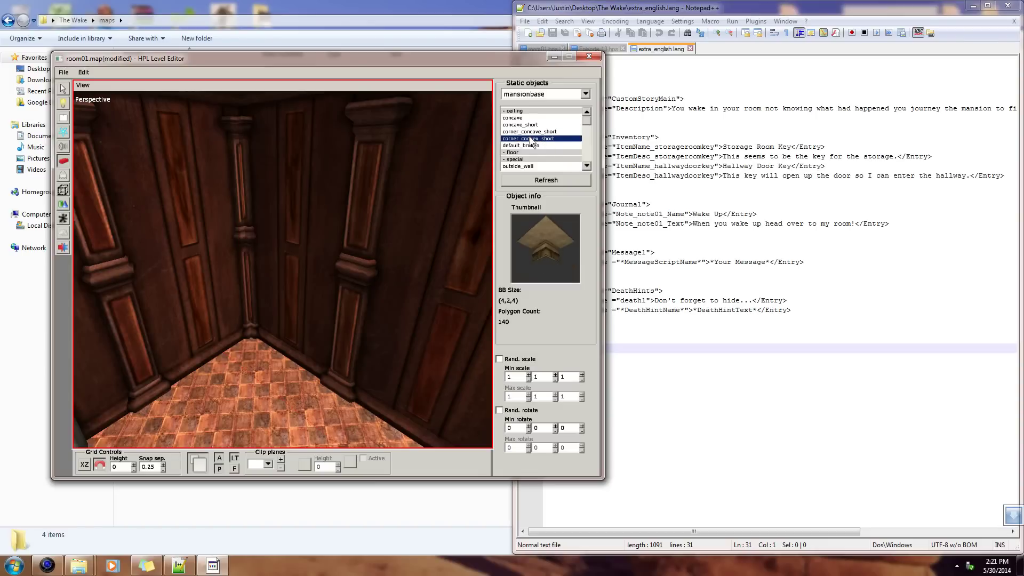
- Browse the mansionbase wall pieces and preview candidates for the hallway
{"action": "left_click", "coordinate": [587, 166]}
{"action": "left_click", "coordinate": [586, 166]}
{"action": "left_click", "coordinate": [587, 165]}
{"action": "left_click", "coordinate": [586, 166]}
{"action": "left_click", "coordinate": [587, 166]}
{"action": "left_click", "coordinate": [586, 166]}
{"action": "left_click", "coordinate": [586, 165]}
{"action": "left_click", "coordinate": [587, 165]}
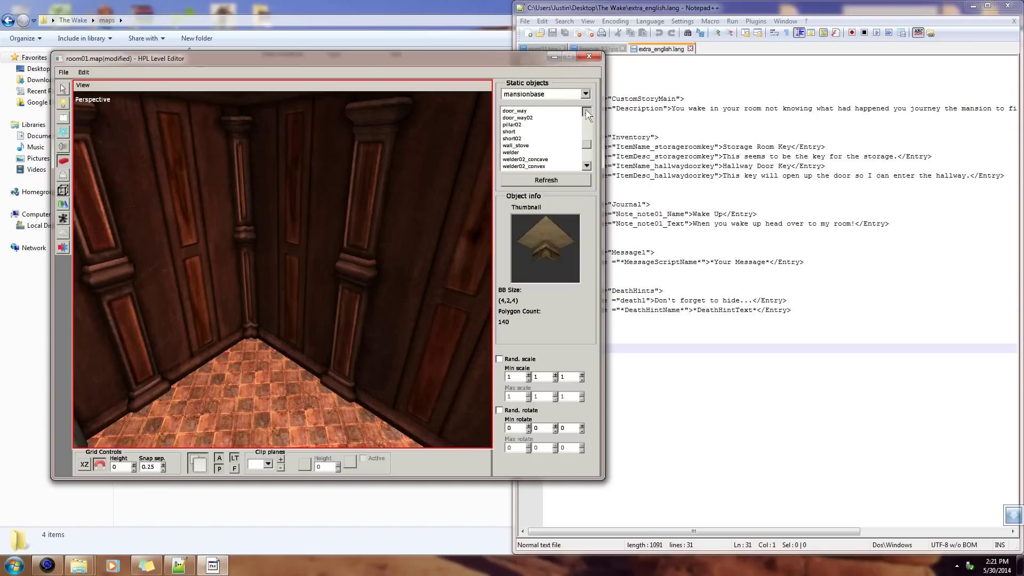
{"action": "left_click", "coordinate": [525, 124]}
{"action": "left_click", "coordinate": [523, 131]}
{"action": "left_click", "coordinate": [579, 110]}
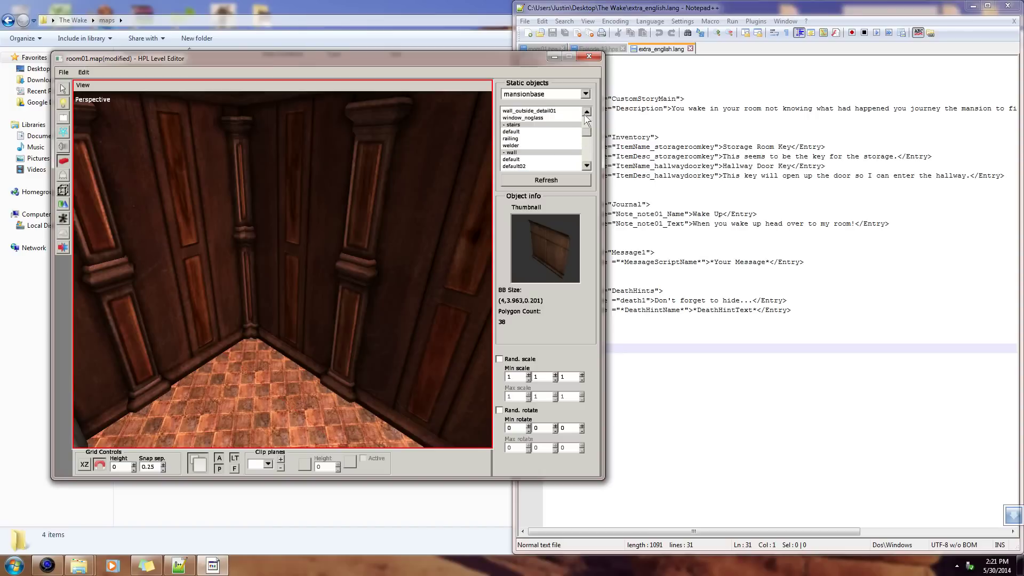
- Preview the mansionbase stairs pieces default, railing and welder
{"action": "left_click", "coordinate": [547, 132]}
{"action": "key", "text": "Down"}
{"action": "key", "text": "Down"}
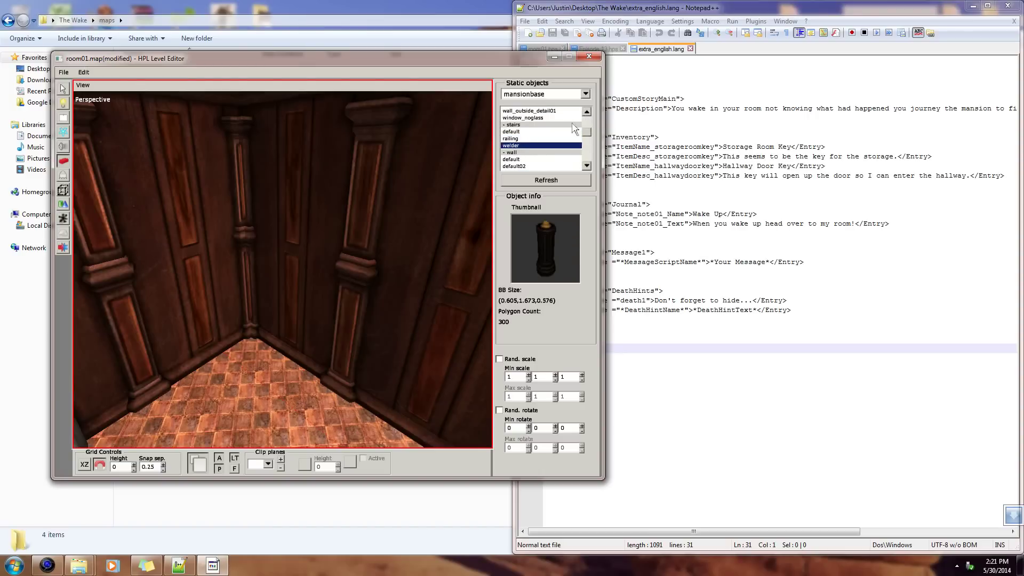
{"action": "scroll", "coordinate": [588, 114], "scroll_direction": "up", "scroll_amount": 5}
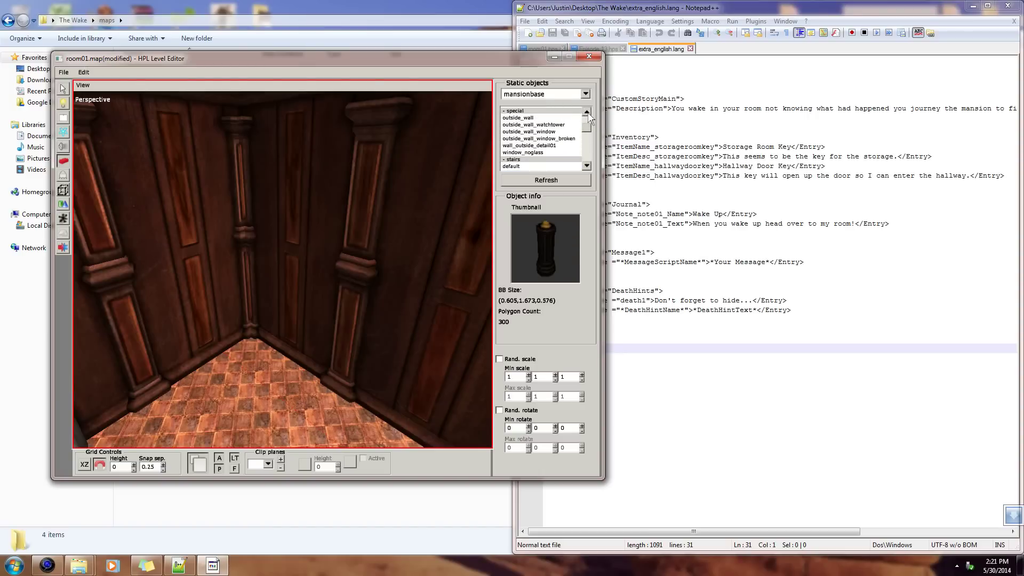
- Preview the mansionbase pieces from window_noglass back through the special group to corner_concave_short
{"action": "left_click", "coordinate": [544, 153]}
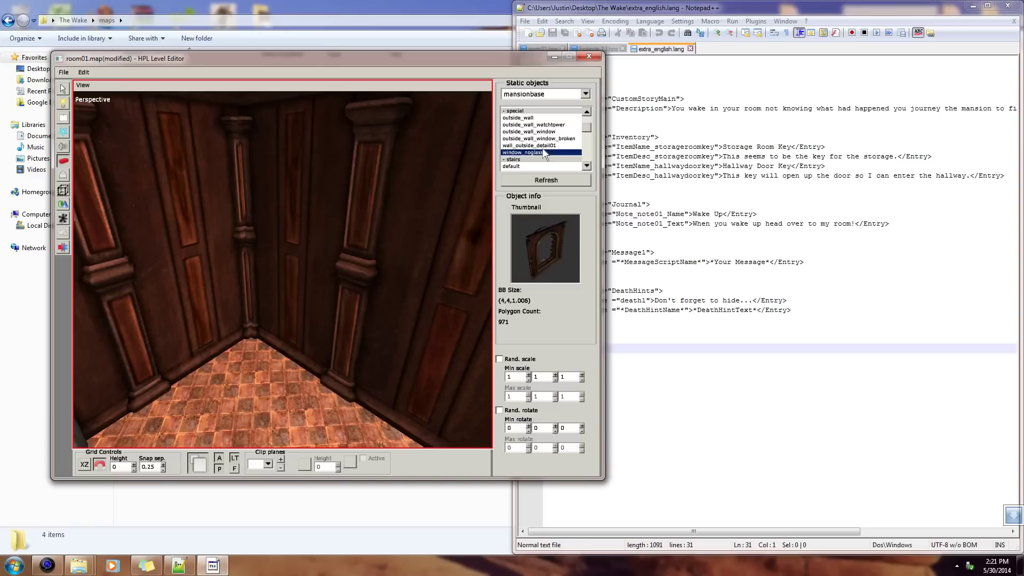
{"action": "key", "text": "Up"}
{"action": "key", "text": "Up"}
{"action": "key", "text": "Up"}
{"action": "key", "text": "Up"}
{"action": "key", "text": "Up"}
{"action": "key", "text": "Up"}
{"action": "key", "text": "Up"}
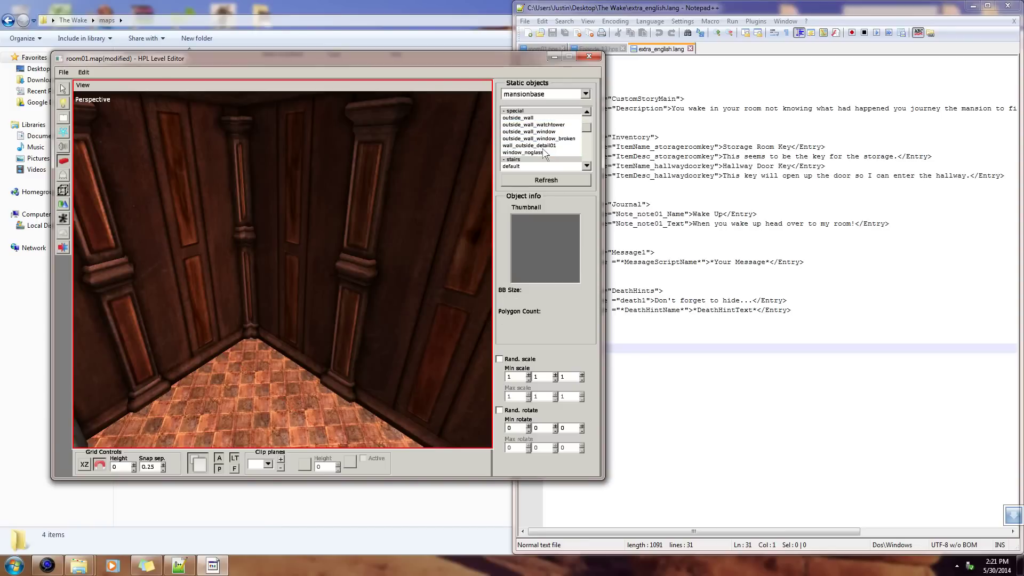
{"action": "key", "text": "Up"}
{"action": "key", "text": "Up"}
{"action": "key", "text": "Up"}
{"action": "key", "text": "Up"}
{"action": "key", "text": "Up"}
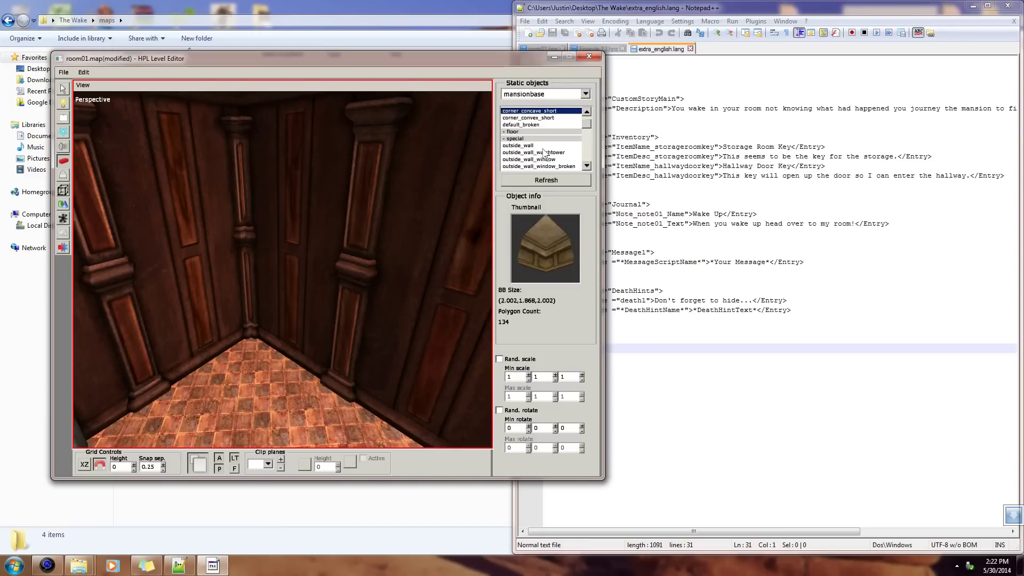
- Step through the mansionbase ceiling pieces and preview concave_short
{"action": "key", "text": "Down"}
{"action": "key", "text": "Down"}
{"action": "key", "text": "Down"}
{"action": "key", "text": "Down"}
{"action": "key", "text": "Down"}
{"action": "key", "text": "Down"}
{"action": "key", "text": "Down"}
{"action": "key", "text": "Down"}
{"action": "key", "text": "Down"}
{"action": "key", "text": "Down"}
{"action": "key", "text": "Down"}
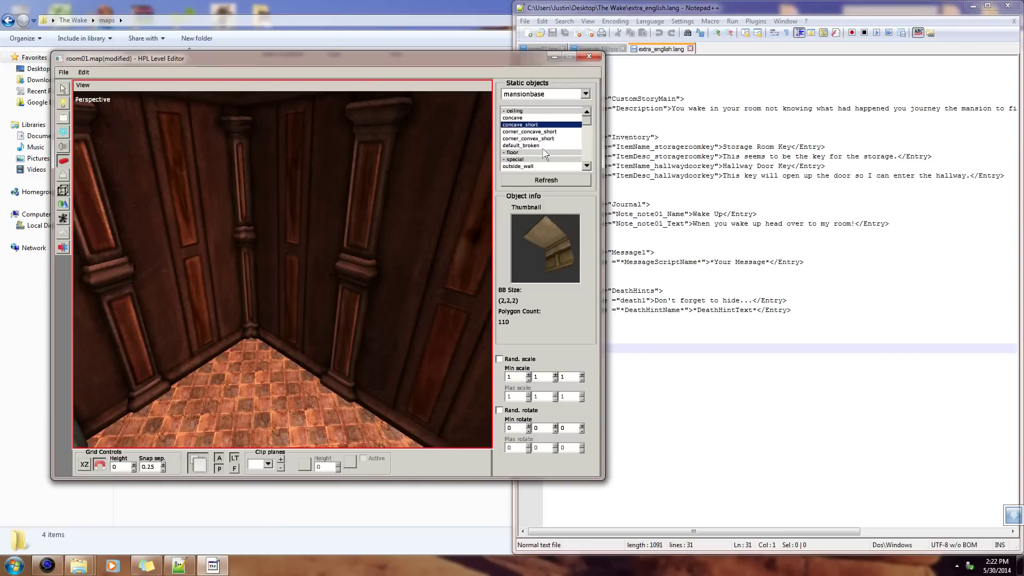
- Preview the mansionbase pieces from the ceiling group through the special and stairs groups to pillar02
{"action": "key", "text": "Down"}
{"action": "key", "text": "Down"}
{"action": "key", "text": "Down"}
{"action": "key", "text": "Down"}
{"action": "key", "text": "Down"}
{"action": "key", "text": "Down"}
{"action": "key", "text": "Down"}
{"action": "key", "text": "Down"}
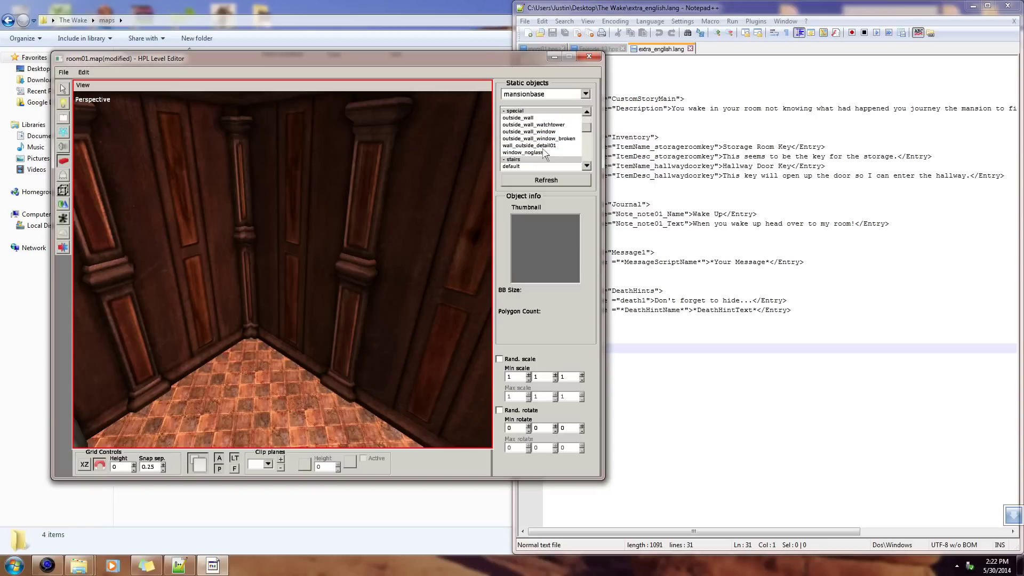
{"action": "key", "text": "Down"}
{"action": "key", "text": "Down"}
{"action": "key", "text": "Down"}
{"action": "key", "text": "Down"}
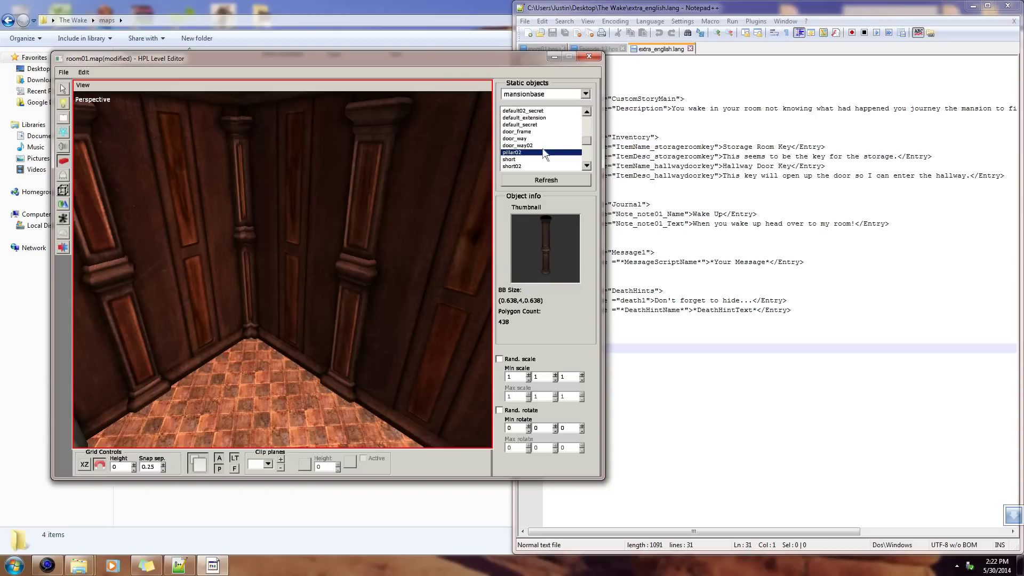
- Compare the mansionbase wall pieces after pillar02, including the welder02_concave and welder02_convex pillars
{"action": "key", "text": "Down"}
{"action": "key", "text": "Down"}
{"action": "key", "text": "Down"}
{"action": "key", "text": "Up"}
{"action": "key", "text": "Down"}
{"action": "key", "text": "Up"}
{"action": "key", "text": "Up"}
{"action": "key", "text": "Down"}
{"action": "key", "text": "Down"}
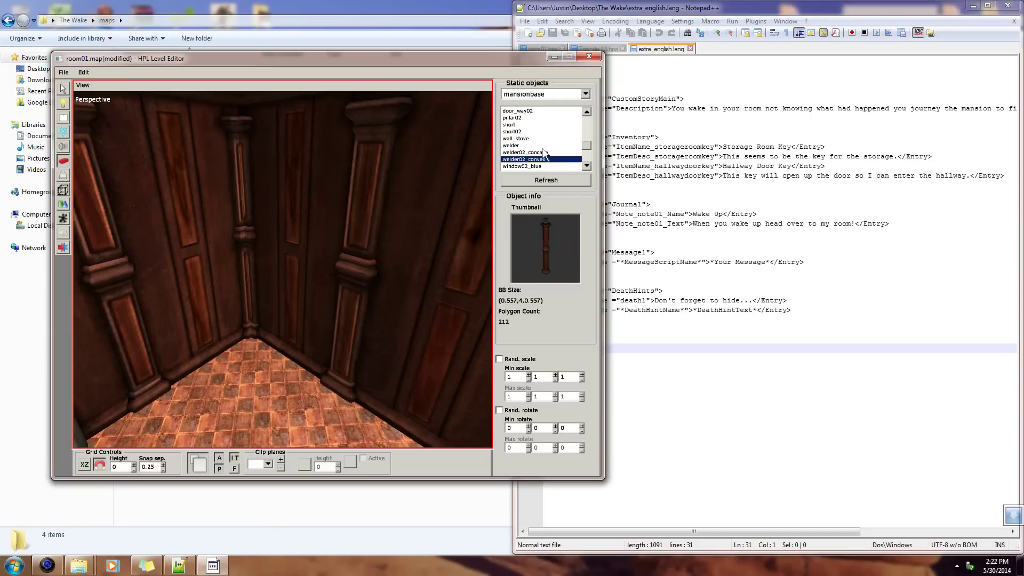
{"action": "key", "text": "Down"}
{"action": "key", "text": "Down"}
{"action": "key", "text": "Up"}
{"action": "key", "text": "Up"}
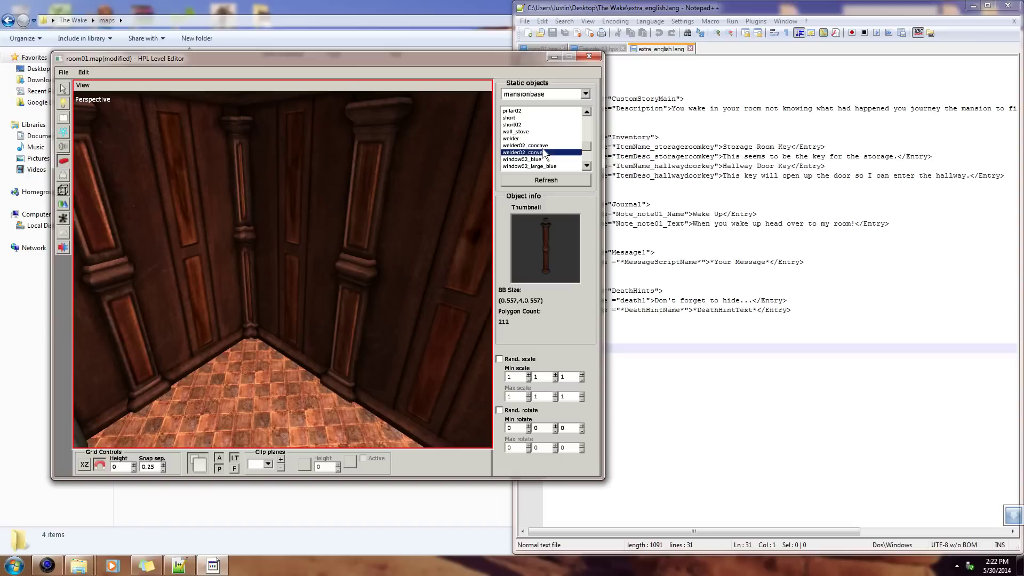
- Look through the window02 pieces and choose the welder02_convex pillar for placement
{"action": "key", "text": "Down"}
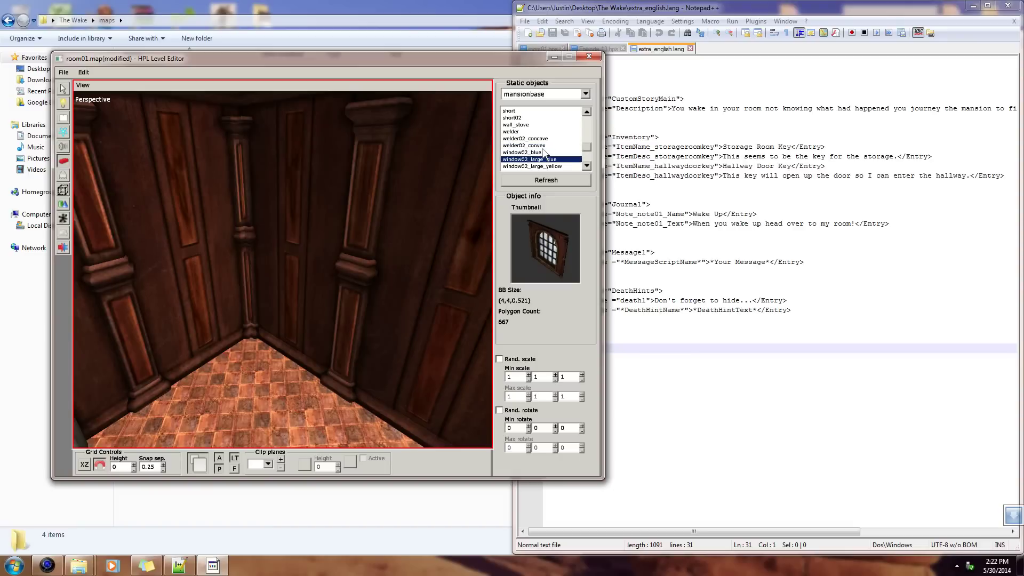
{"action": "key", "text": "Down"}
{"action": "key", "text": "Down"}
{"action": "key", "text": "Up"}
{"action": "key", "text": "Up"}
{"action": "key", "text": "Up"}
{"action": "key", "text": "Up"}
{"action": "key", "text": "Up"}
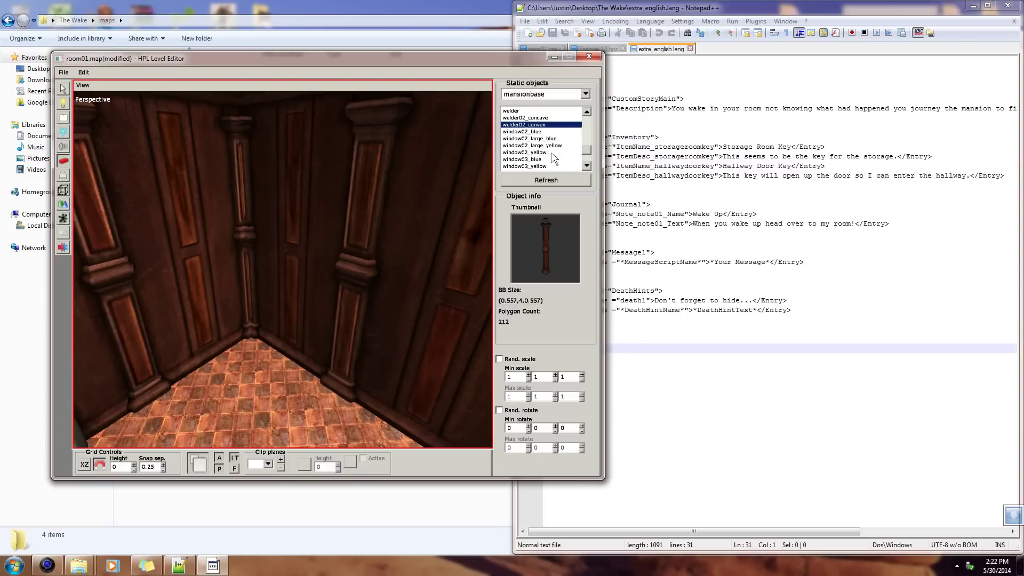
- Place the welder02_convex pillar in the hallway's corner at X 29.75, Y 0, Z 0.5 and select it for rotation
{"action": "left_click", "coordinate": [250, 338]}
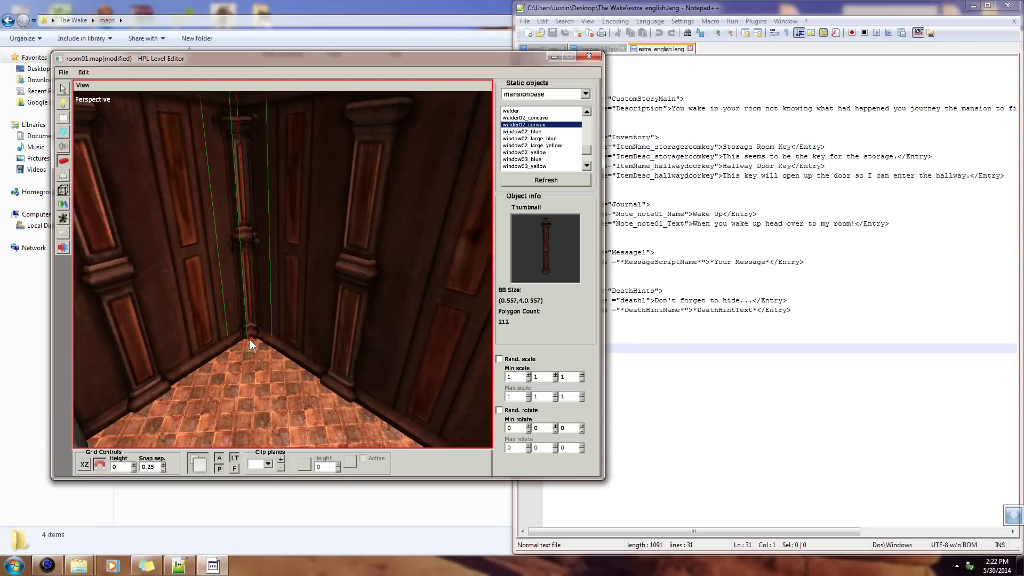
{"action": "left_click_drag", "start_coordinate": [283, 339], "coordinate": [288, 382], "text": "alt"}
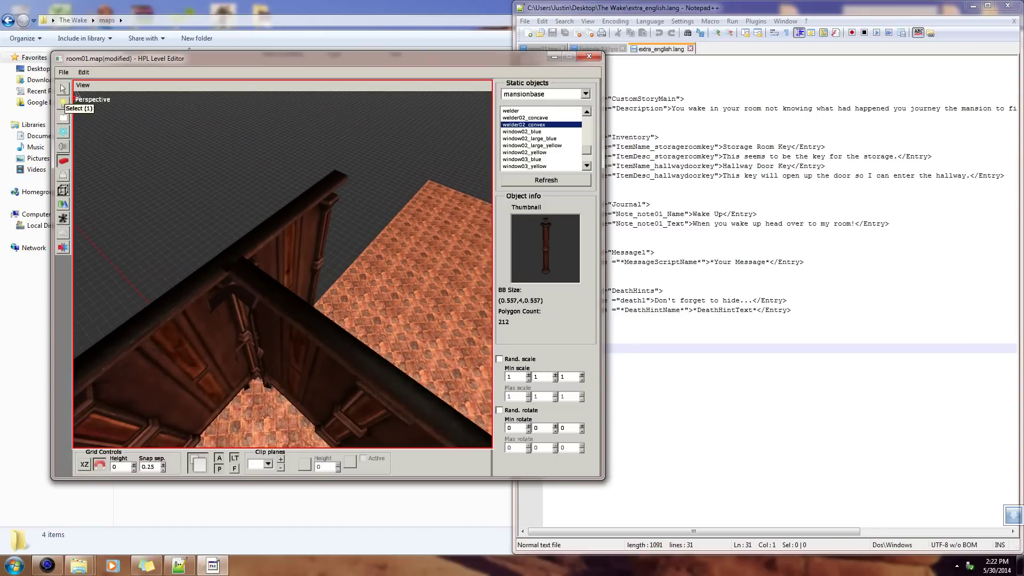
{"action": "left_click", "coordinate": [63, 89]}
{"action": "left_click", "coordinate": [246, 314]}
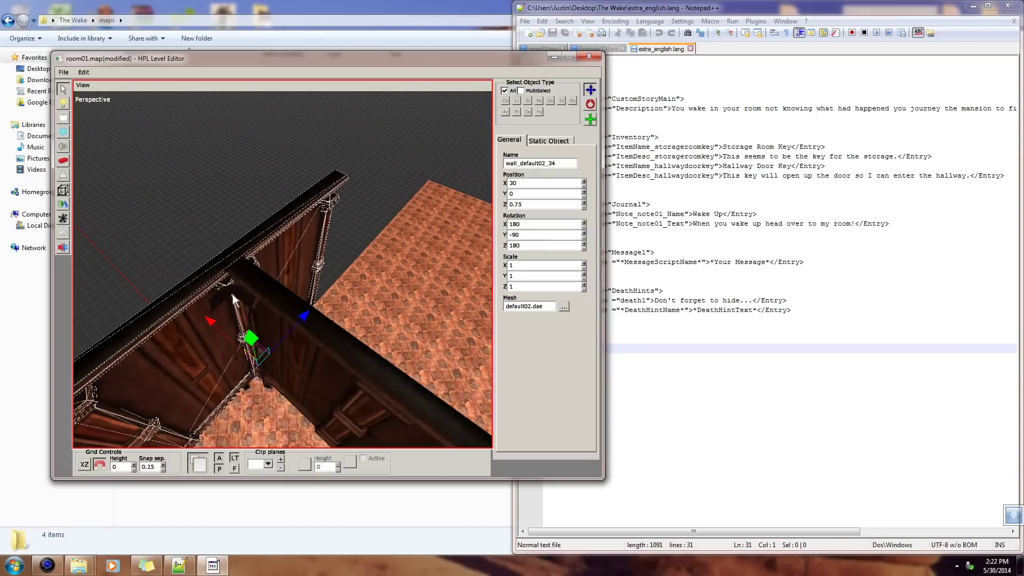
{"action": "left_click_drag", "start_coordinate": [318, 356], "coordinate": [324, 318], "text": "alt"}
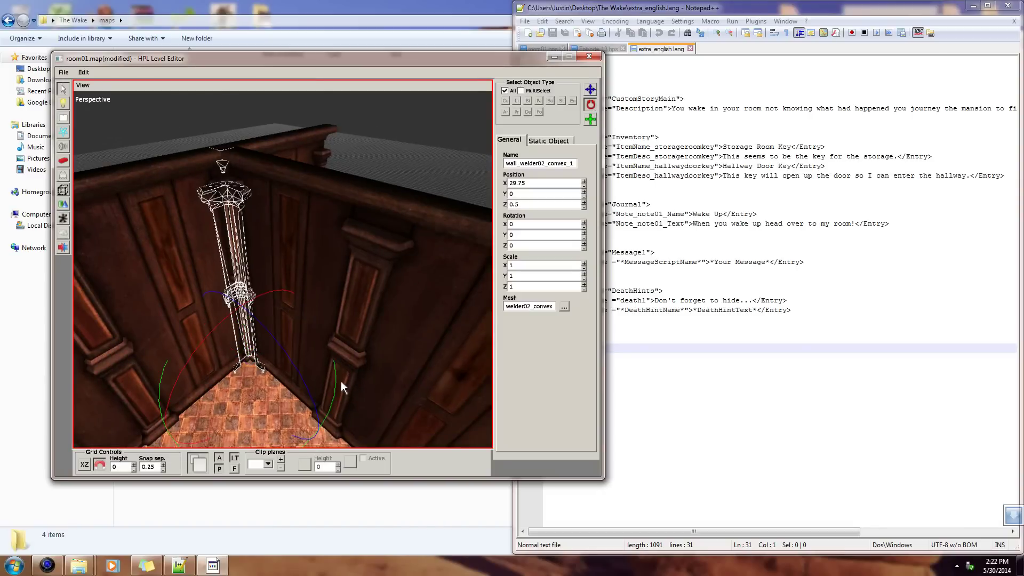
- Rotate the corner pillar around its vertical axis to fit where the two hallway walls meet
{"action": "left_click_drag", "start_coordinate": [334, 383], "coordinate": [212, 450]}
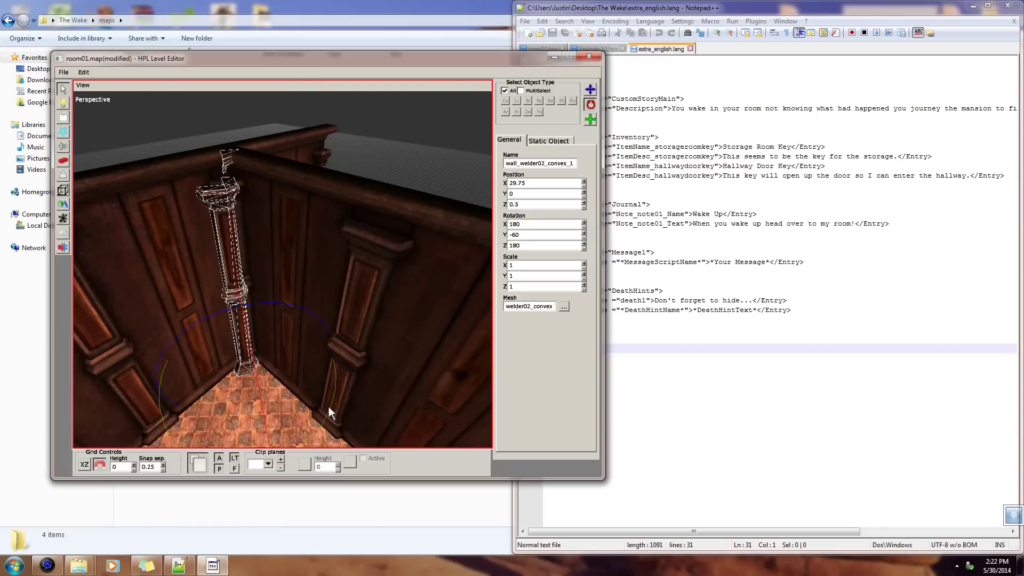
{"action": "left_click_drag", "start_coordinate": [321, 417], "coordinate": [314, 446]}
{"action": "left_click", "coordinate": [235, 284]}
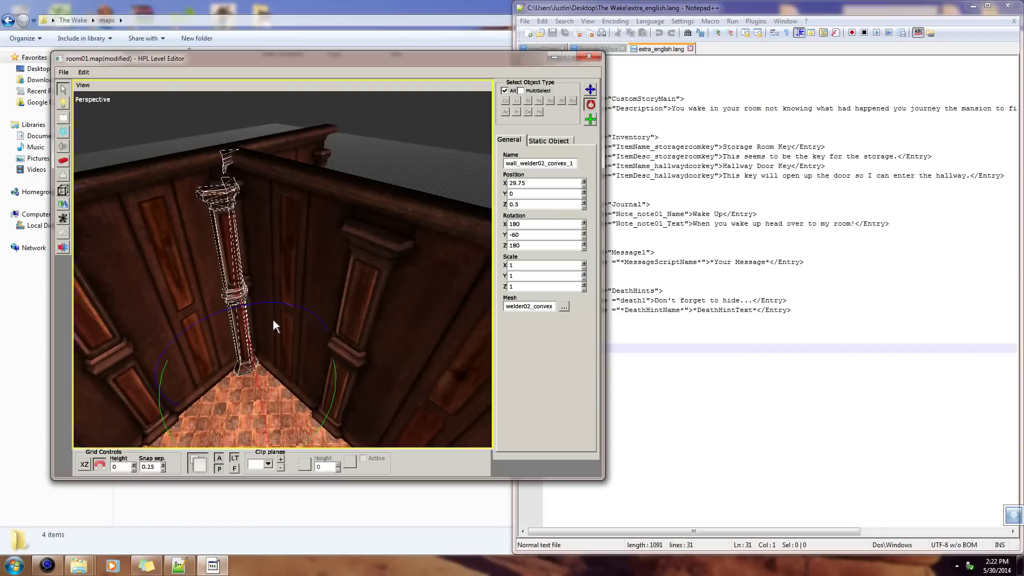
{"action": "left_click_drag", "start_coordinate": [273, 319], "coordinate": [262, 288], "text": "alt"}
{"action": "middle_click_drag", "start_coordinate": [262, 288], "coordinate": [274, 309], "text": "alt"}
{"action": "left_click_drag", "start_coordinate": [314, 405], "coordinate": [274, 437]}
{"action": "left_click", "coordinate": [289, 366]}
- Duplicate the whole row of wall pieces along one long side of the hallway and rotate the copy to face outward
{"action": "left_click_drag", "start_coordinate": [290, 367], "coordinate": [410, 303], "text": "alt"}
{"action": "left_click", "coordinate": [392, 295]}
{"action": "left_click_drag", "start_coordinate": [531, 305], "coordinate": [167, 232], "text": "alt"}
{"action": "left_click", "coordinate": [427, 292]}
{"action": "left_click_drag", "start_coordinate": [277, 231], "coordinate": [198, 233], "text": "alt"}
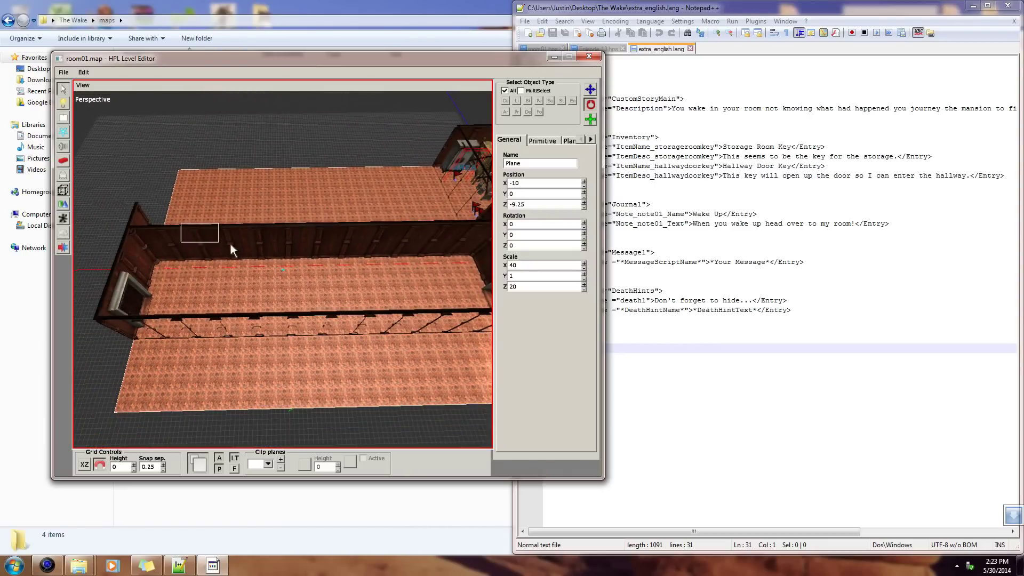
{"action": "left_click", "coordinate": [442, 270]}
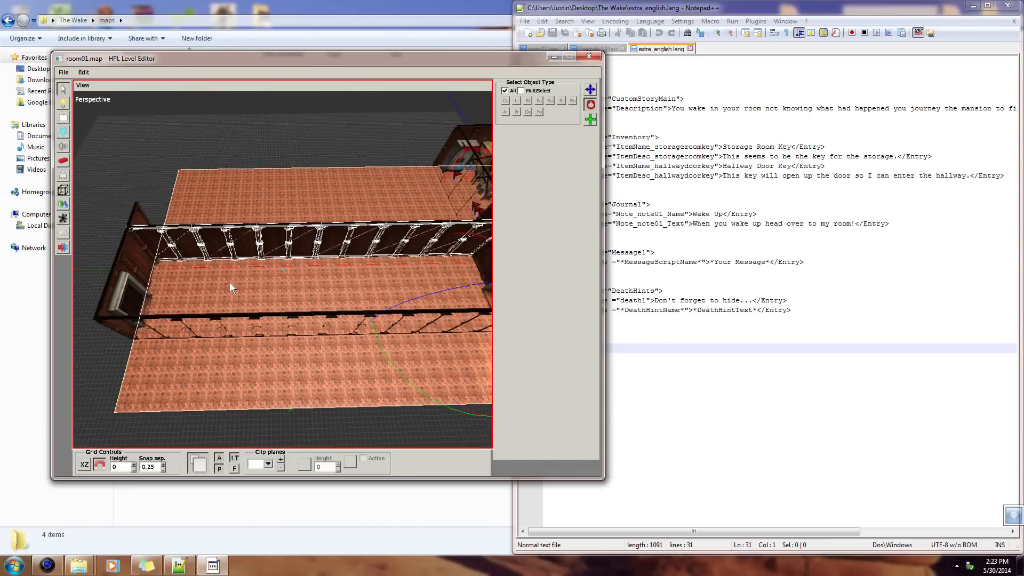
{"action": "middle_click_drag", "start_coordinate": [426, 285], "coordinate": [234, 292], "text": "alt"}
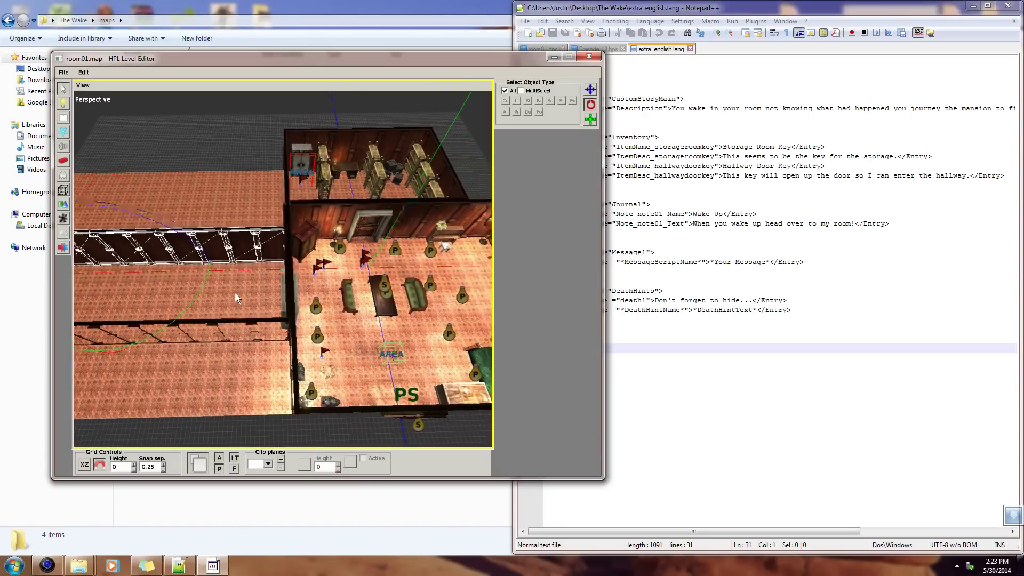
{"action": "left_click_drag", "start_coordinate": [237, 291], "coordinate": [280, 246], "text": "alt"}
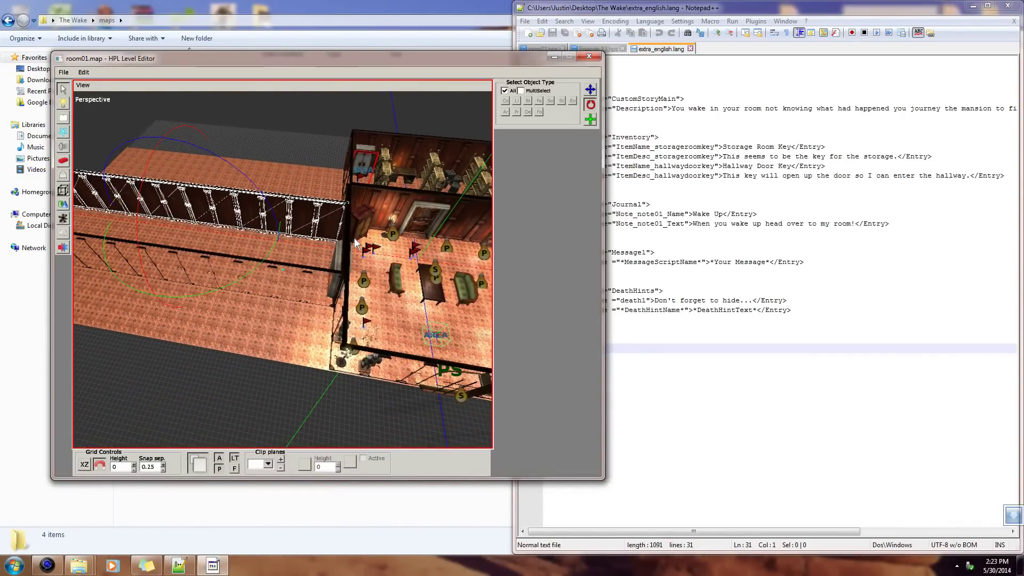
{"action": "left_click_drag", "start_coordinate": [242, 273], "coordinate": [138, 289]}
{"action": "left_click_drag", "start_coordinate": [244, 271], "coordinate": [173, 286]}
- Duplicate the opposite long row of hallway walls, rotate the copy to face outward, and save the map
{"action": "left_click_drag", "start_coordinate": [339, 264], "coordinate": [176, 240], "text": "alt"}
{"action": "left_click_drag", "start_coordinate": [448, 271], "coordinate": [253, 238], "text": "alt"}
{"action": "left_click_drag", "start_coordinate": [447, 251], "coordinate": [337, 240], "text": "alt"}
{"action": "key", "text": "Escape"}
{"action": "scroll", "coordinate": [367, 259], "scroll_direction": "down", "scroll_amount": 1}
{"action": "left_click", "coordinate": [370, 266], "text": "ctrl"}
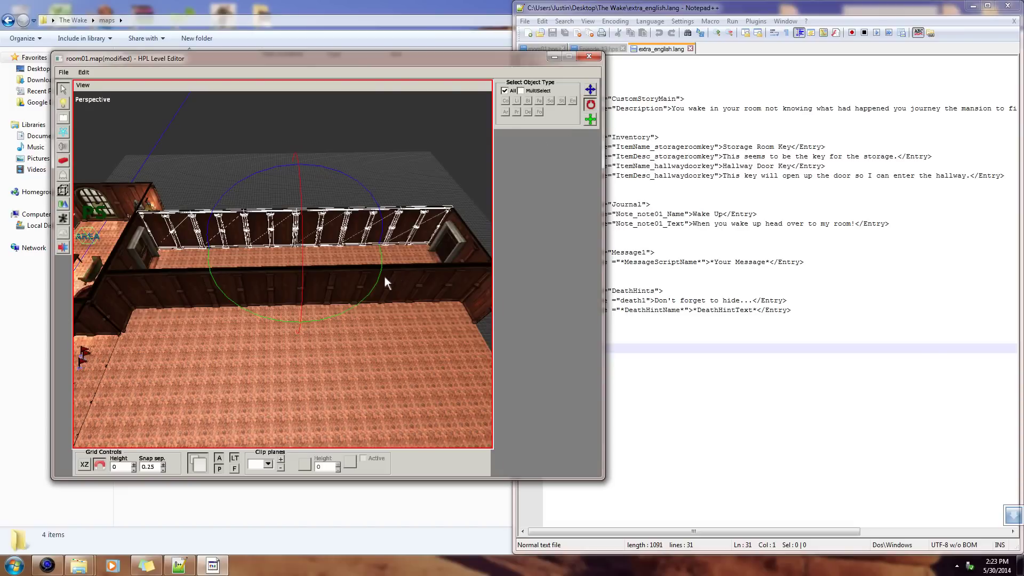
{"action": "left_click_drag", "start_coordinate": [382, 271], "coordinate": [302, 306]}
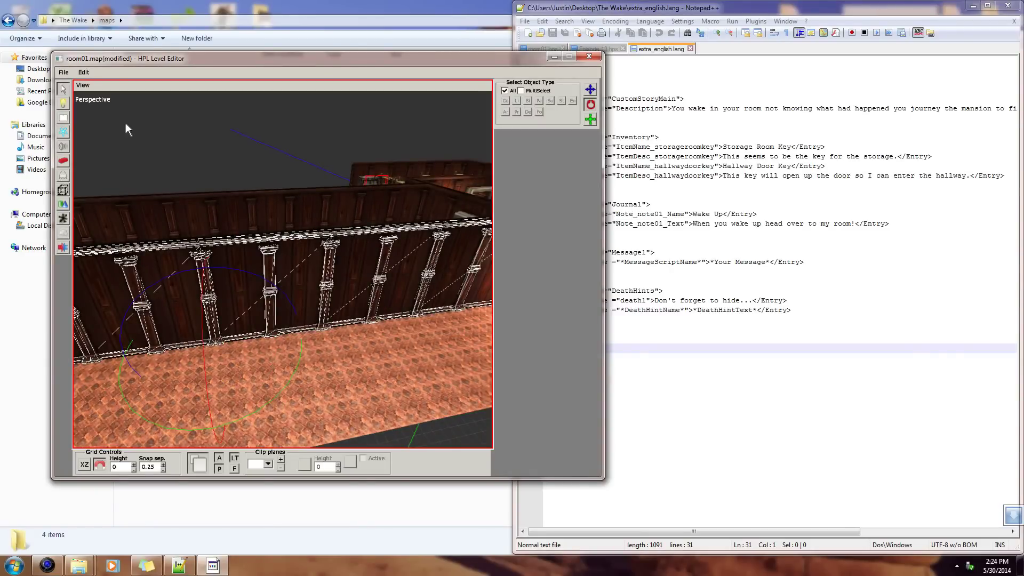
{"action": "left_click_drag", "start_coordinate": [323, 295], "coordinate": [394, 308], "text": "alt"}
{"action": "key", "text": "ctrl+s"}
- Select the row of walls on the storage room's outer side, try to rotate it as a group, and undo the rotation
{"action": "left_click_drag", "start_coordinate": [330, 305], "coordinate": [387, 328], "text": "alt"}
{"action": "left_click_drag", "start_coordinate": [275, 291], "coordinate": [359, 194], "text": "alt"}
{"action": "left_click_drag", "start_coordinate": [314, 157], "coordinate": [289, 277], "text": "alt"}
{"action": "left_click_drag", "start_coordinate": [303, 264], "coordinate": [341, 250], "text": "alt"}
{"action": "left_click", "coordinate": [292, 150]}
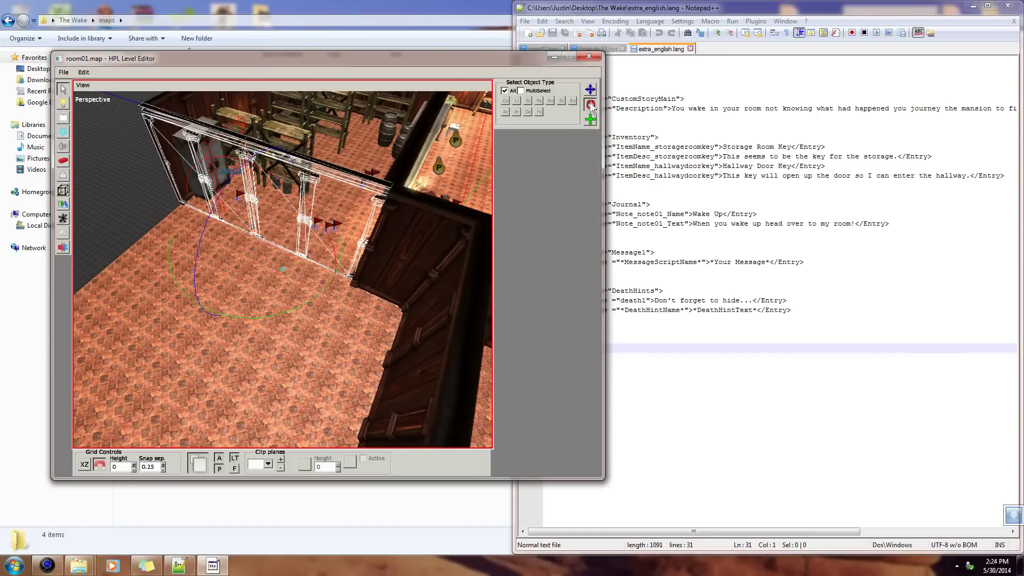
{"action": "left_click_drag", "start_coordinate": [302, 301], "coordinate": [196, 309]}
{"action": "key", "text": "ctrl+z"}
{"action": "key", "text": "ctrl+z"}
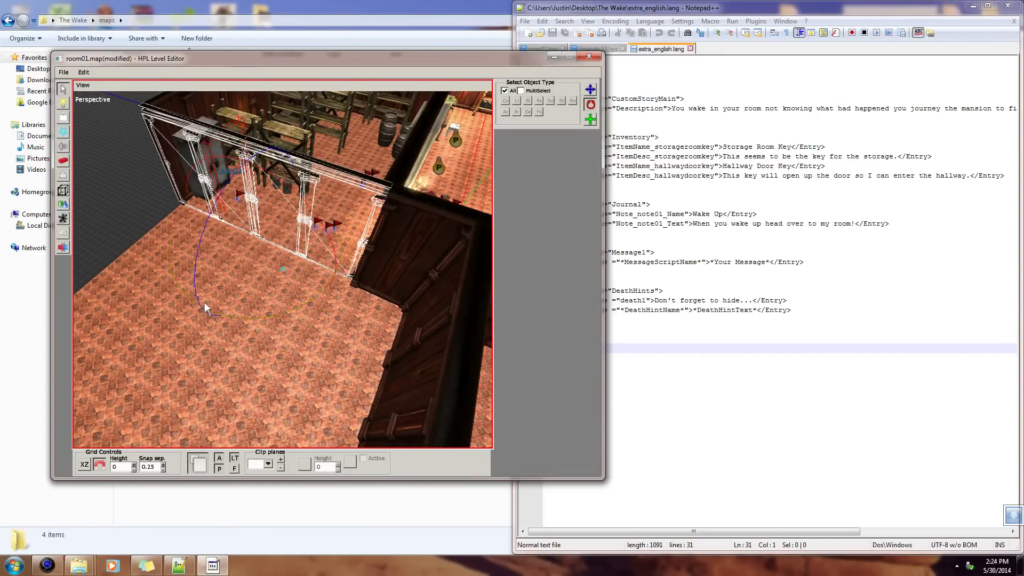
- Try again to turn a copy of the storage room's wall row outward, and delete the copy
{"action": "left_click_drag", "start_coordinate": [261, 314], "coordinate": [310, 282]}
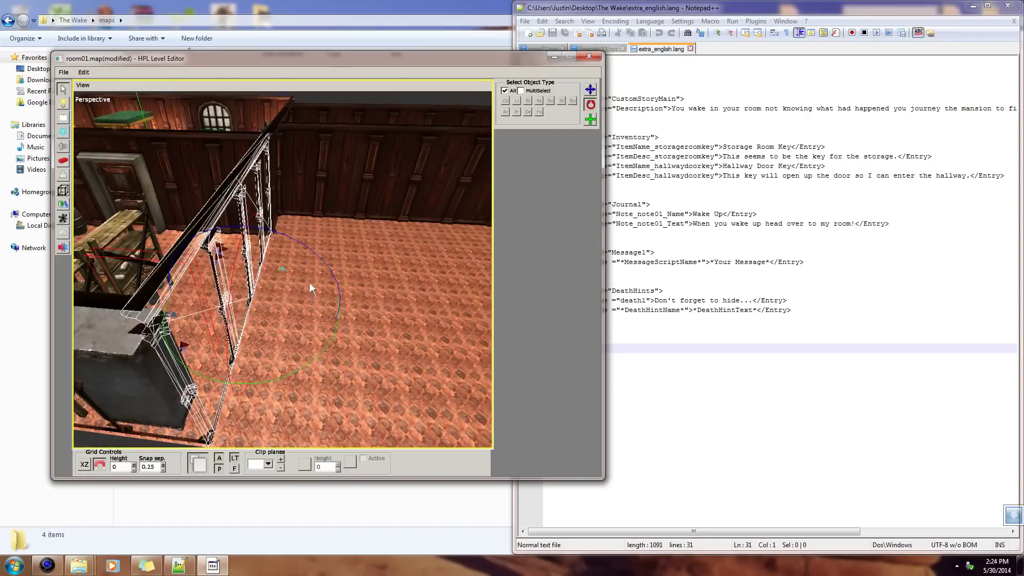
{"action": "left_click_drag", "start_coordinate": [276, 375], "coordinate": [339, 359]}
{"action": "left_click_drag", "start_coordinate": [262, 389], "coordinate": [322, 341]}
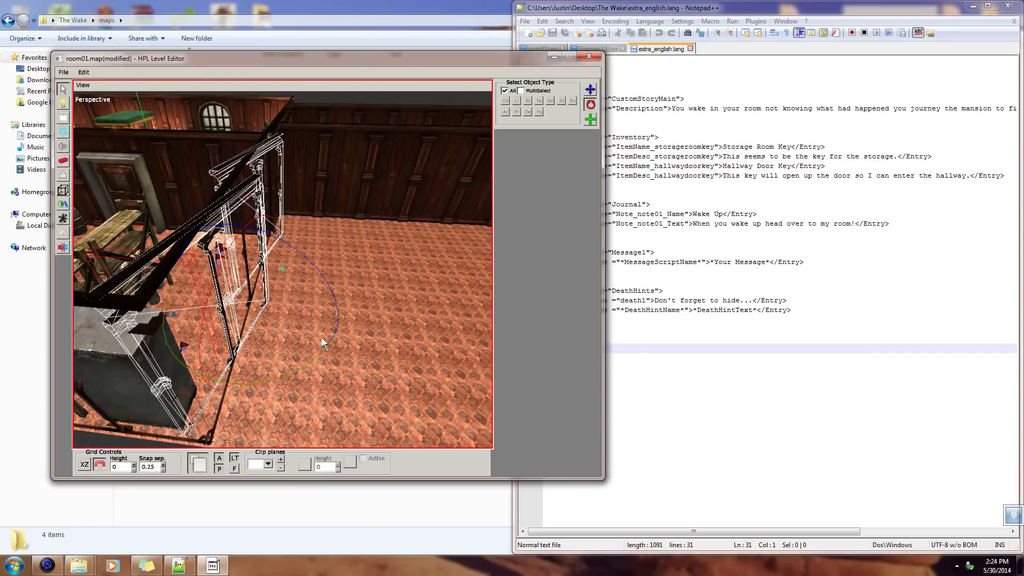
{"action": "mouse_move", "coordinate": [273, 374]}
{"action": "left_mouse_down"}
{"action": "mouse_move", "coordinate": [300, 370]}
{"action": "mouse_move", "coordinate": [292, 375]}
{"action": "left_mouse_up"}
{"action": "middle_click_drag", "start_coordinate": [292, 375], "coordinate": [341, 370]}
{"action": "key", "text": "ctrl+z"}
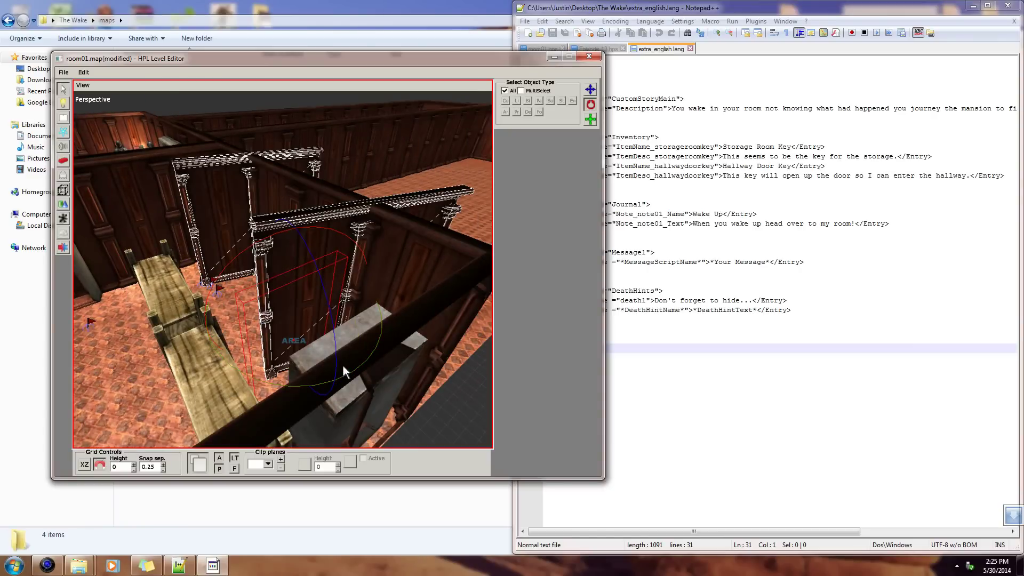
{"action": "key", "text": "Delete"}
- Duplicate the single storage room wall piece at X 6, Z 4.75 and rotate the copy to Y 90
{"action": "middle_click_drag", "start_coordinate": [430, 261], "coordinate": [191, 193]}
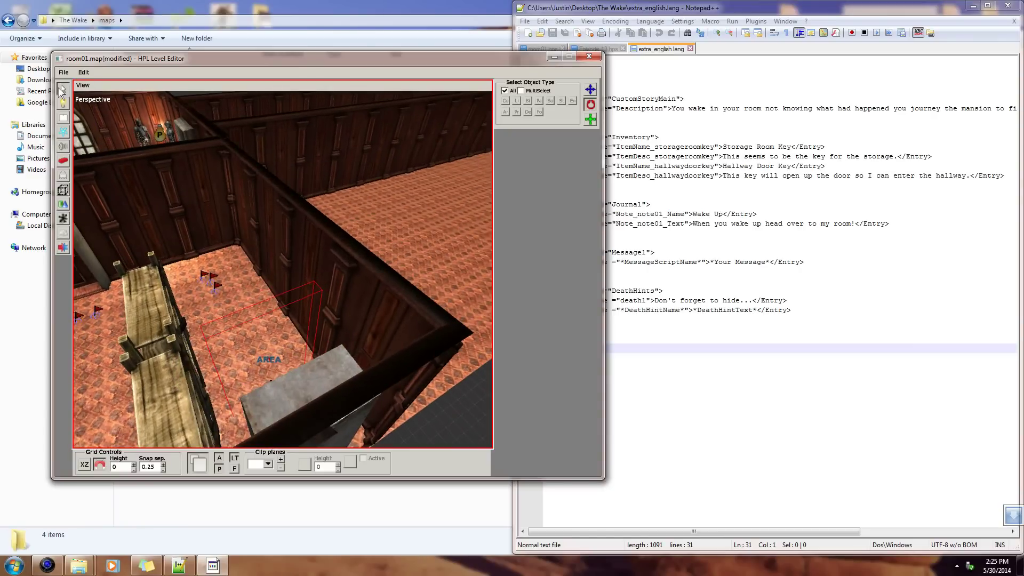
{"action": "middle_click_drag", "start_coordinate": [274, 229], "coordinate": [341, 242]}
{"action": "key", "text": "ctrl+z"}
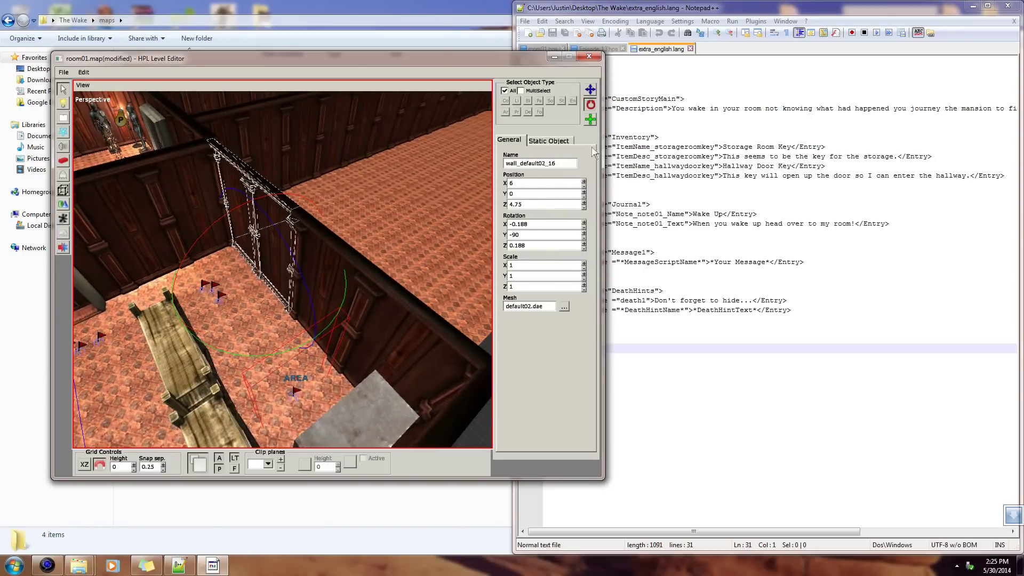
{"action": "left_click_drag", "start_coordinate": [261, 356], "coordinate": [332, 317]}
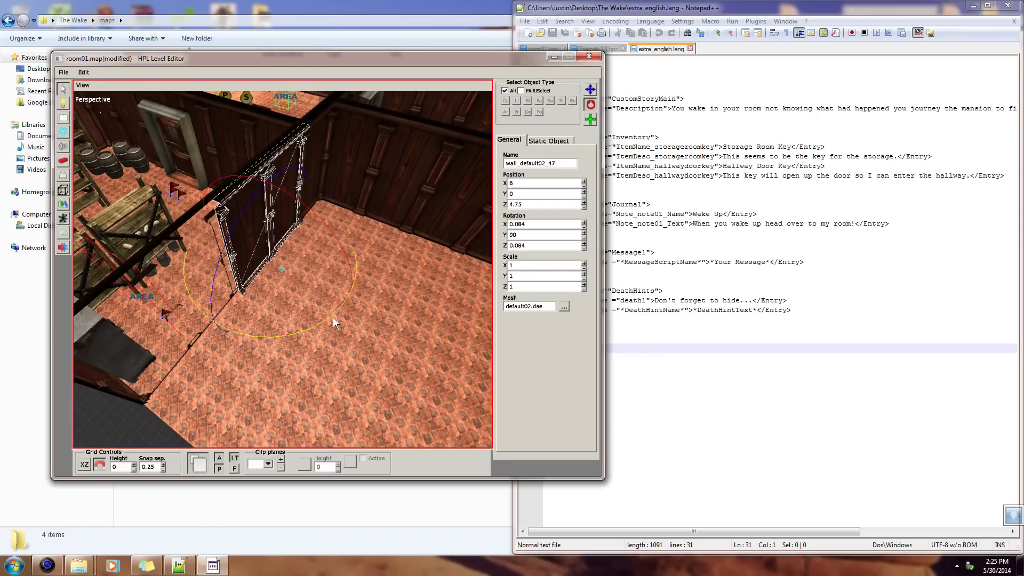
- Duplicate the neighbouring storage room wall piece at X 6, Z 8.75 and rotate the copy to face outward
{"action": "middle_click_drag", "start_coordinate": [332, 315], "coordinate": [380, 314]}
{"action": "left_click_drag", "start_coordinate": [381, 314], "coordinate": [462, 291], "text": "alt"}
{"action": "left_click", "coordinate": [420, 227]}
{"action": "left_click_drag", "start_coordinate": [421, 227], "coordinate": [278, 238], "text": "alt"}
{"action": "key", "text": "ctrl+d"}
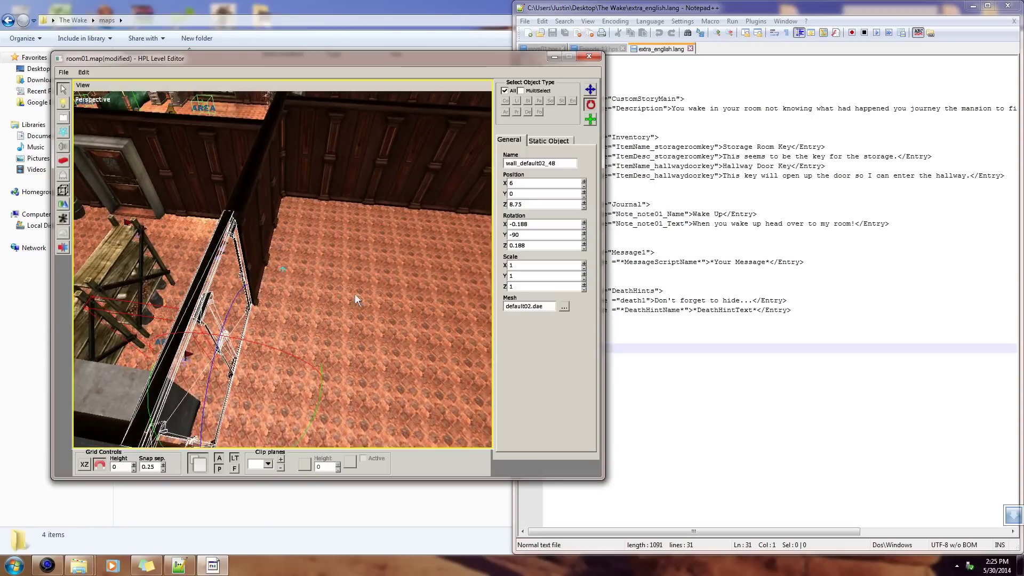
{"action": "left_click_drag", "start_coordinate": [354, 293], "coordinate": [273, 276], "text": "alt"}
{"action": "left_click_drag", "start_coordinate": [160, 376], "coordinate": [228, 372]}
{"action": "left_click_drag", "start_coordinate": [162, 379], "coordinate": [241, 372]}
{"action": "middle_click_drag", "start_coordinate": [241, 372], "coordinate": [276, 275]}
- Return to placing static objects and choose the mansionbase default02 wall piece
{"action": "left_click", "coordinate": [275, 276]}
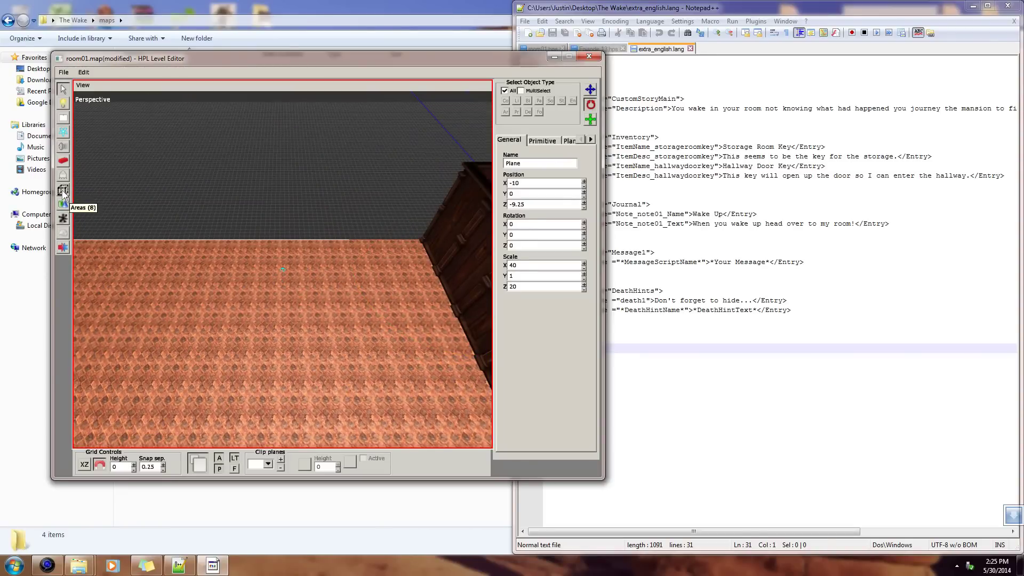
{"action": "left_click", "coordinate": [65, 161]}
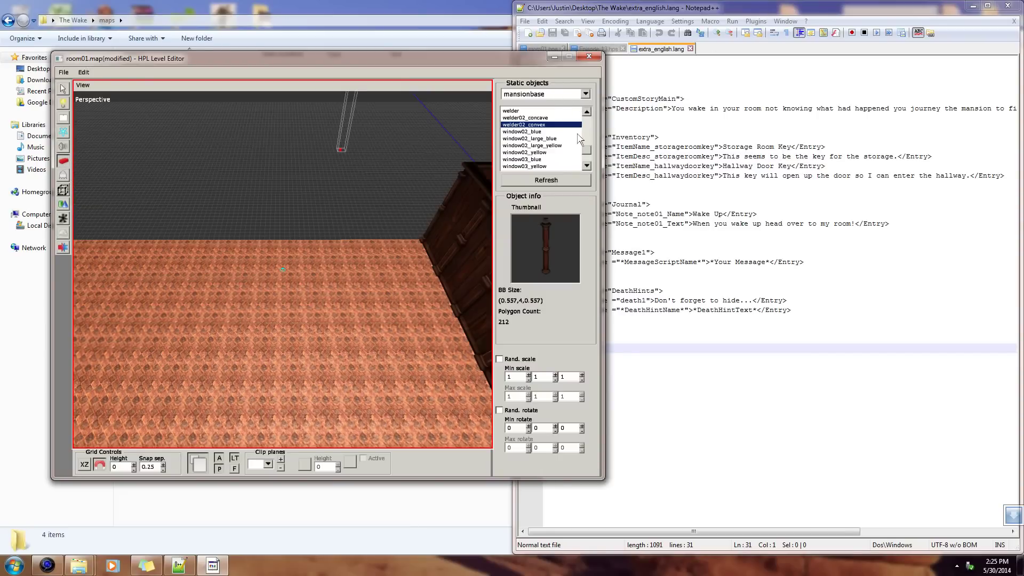
{"action": "left_click", "coordinate": [554, 138]}
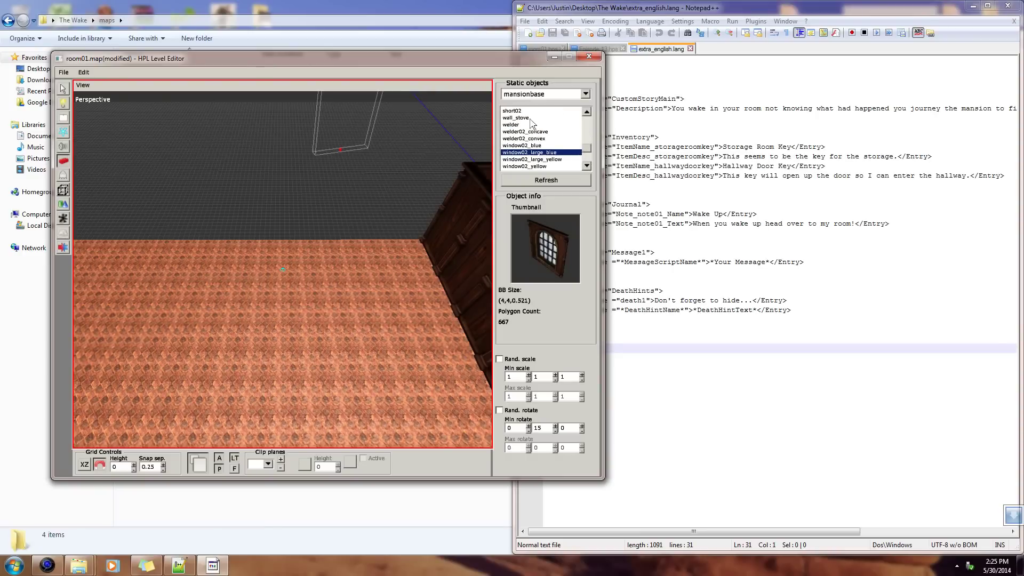
{"action": "left_click", "coordinate": [533, 118]}
{"action": "left_click", "coordinate": [531, 111]}
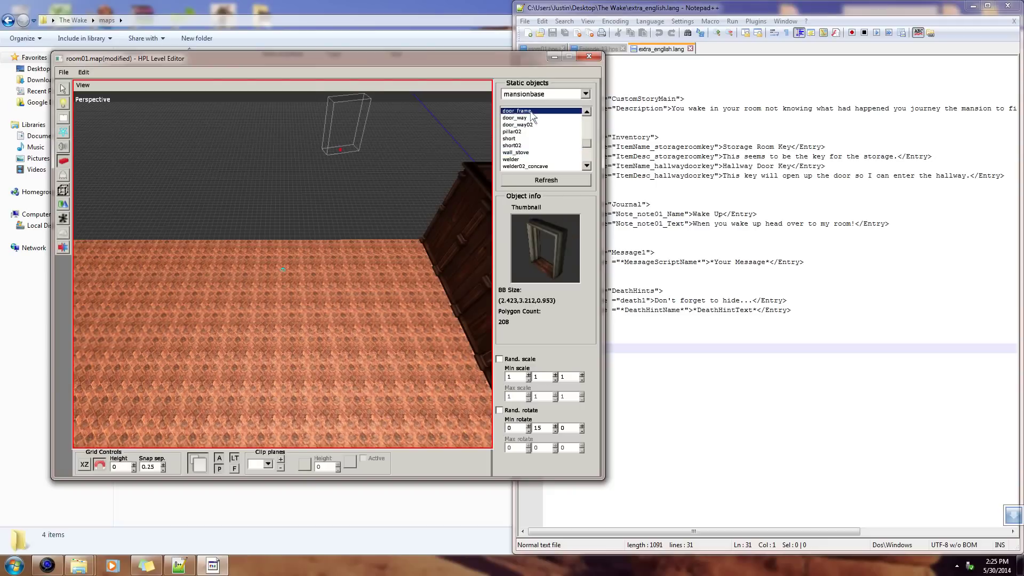
{"action": "left_click", "coordinate": [533, 119]}
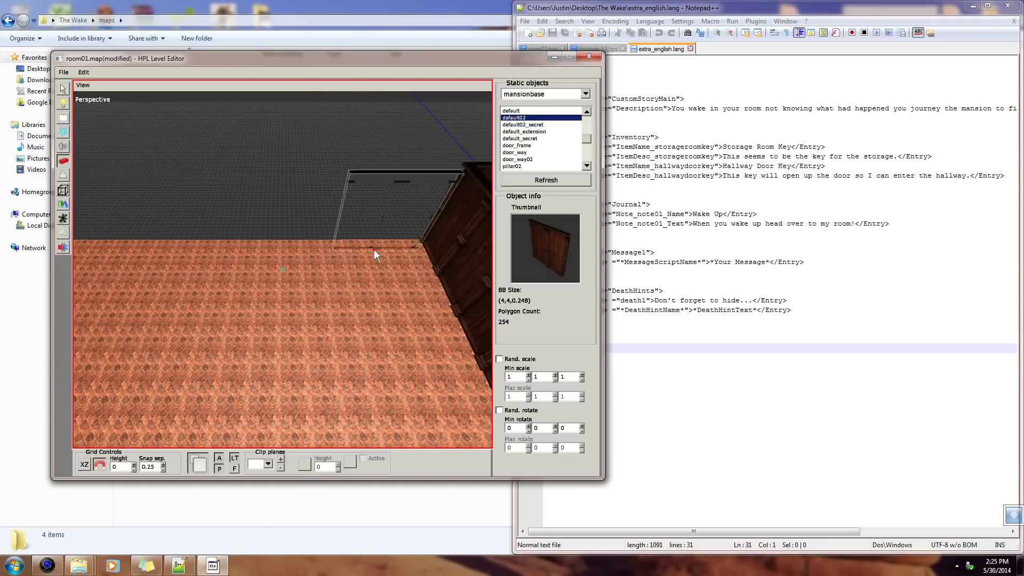
- Place a row of default02 walls rotated to Y -180 along the far edge of the adjoining floor area, continuing from the storage room
{"action": "scroll", "coordinate": [405, 263], "scroll_direction": "down", "scroll_amount": 1, "text": "shift"}
{"action": "scroll", "coordinate": [406, 264], "scroll_direction": "down", "scroll_amount": 11}
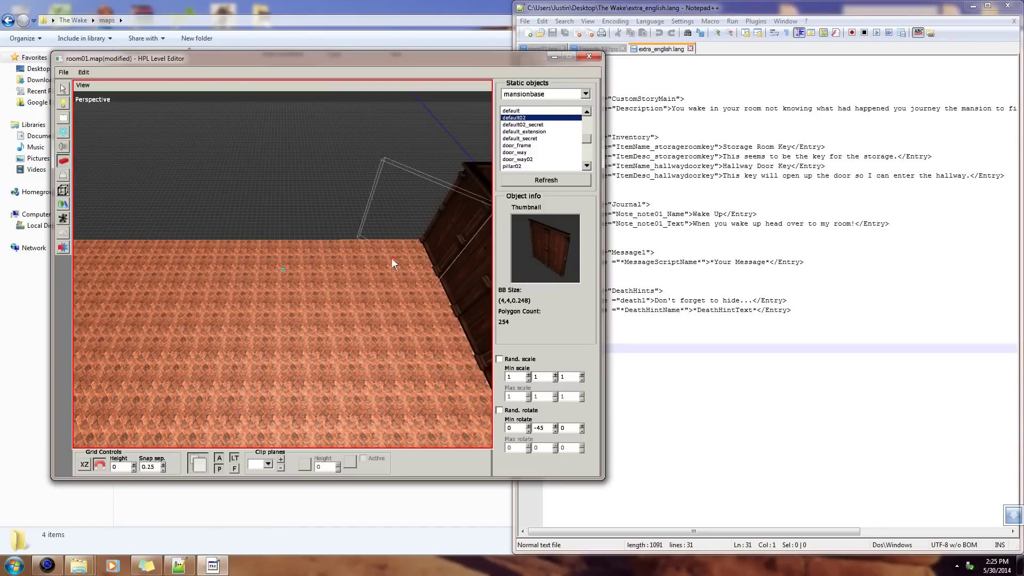
{"action": "middle_click_drag", "start_coordinate": [408, 252], "coordinate": [328, 271]}
{"action": "left_click", "coordinate": [302, 262]}
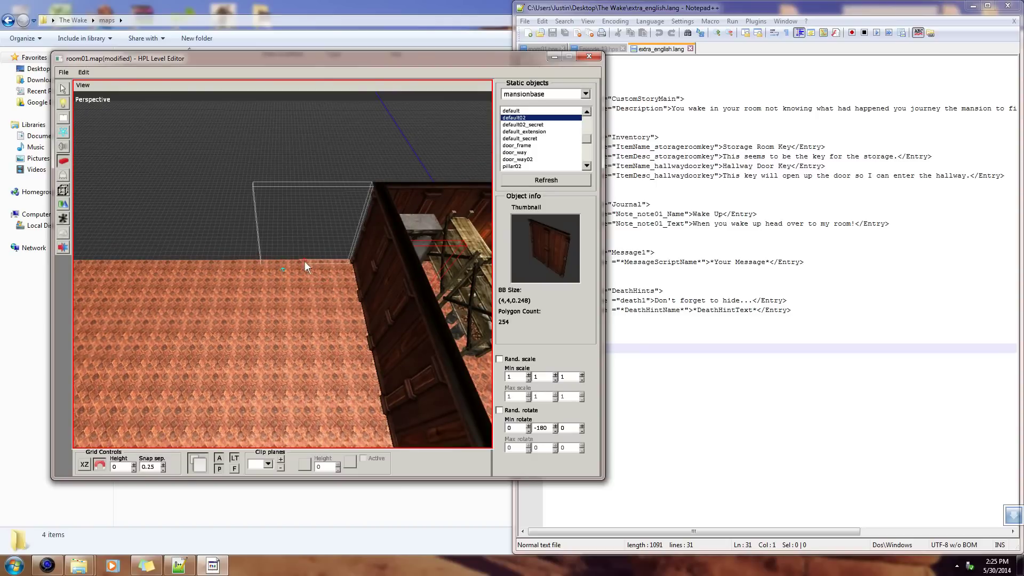
{"action": "left_click_drag", "start_coordinate": [309, 261], "coordinate": [273, 283], "text": "alt"}
{"action": "left_click", "coordinate": [277, 284]}
{"action": "middle_click_drag", "start_coordinate": [273, 284], "coordinate": [349, 290]}
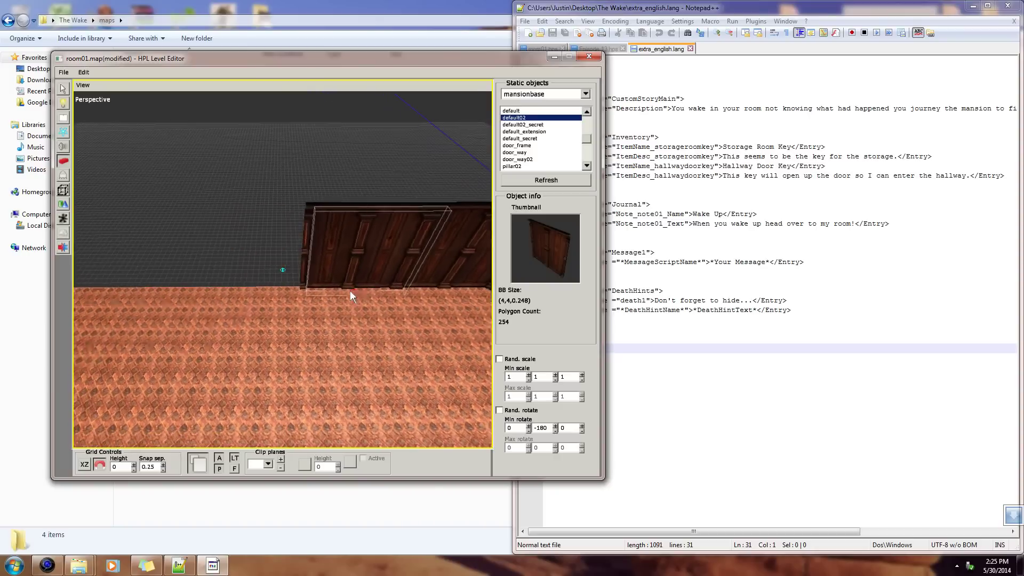
{"action": "left_click", "coordinate": [248, 287]}
{"action": "left_click_drag", "start_coordinate": [247, 287], "coordinate": [416, 283], "text": "alt"}
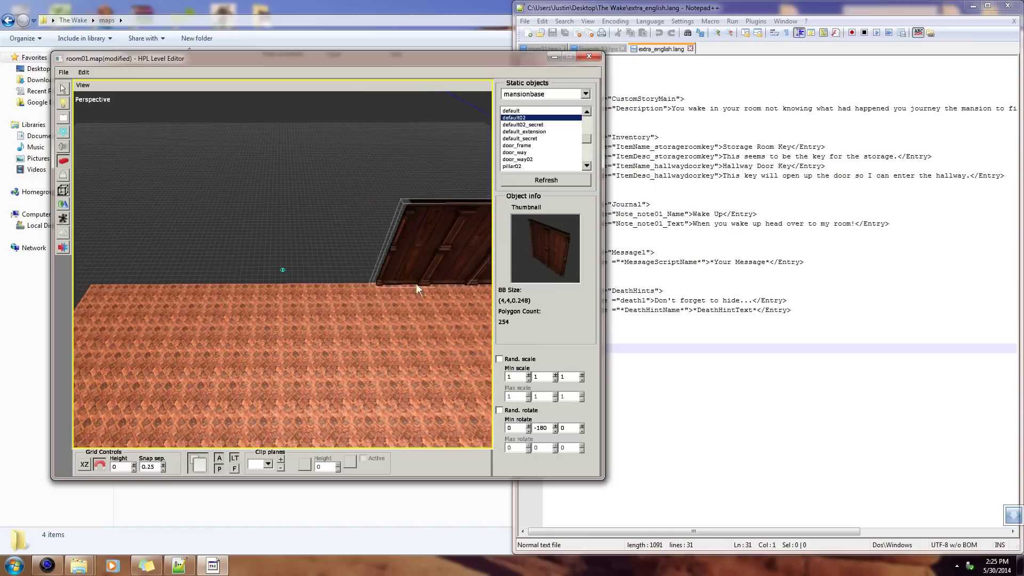
{"action": "left_click", "coordinate": [327, 284]}
{"action": "left_click_drag", "start_coordinate": [327, 284], "coordinate": [218, 290], "text": "alt"}
{"action": "left_click", "coordinate": [292, 289]}
{"action": "left_click", "coordinate": [273, 293]}
- Rotate the default02 wall to Y -90 and place pieces across the open end of the floor area to enclose it
{"action": "scroll", "coordinate": [214, 287], "scroll_direction": "up", "scroll_amount": 6}
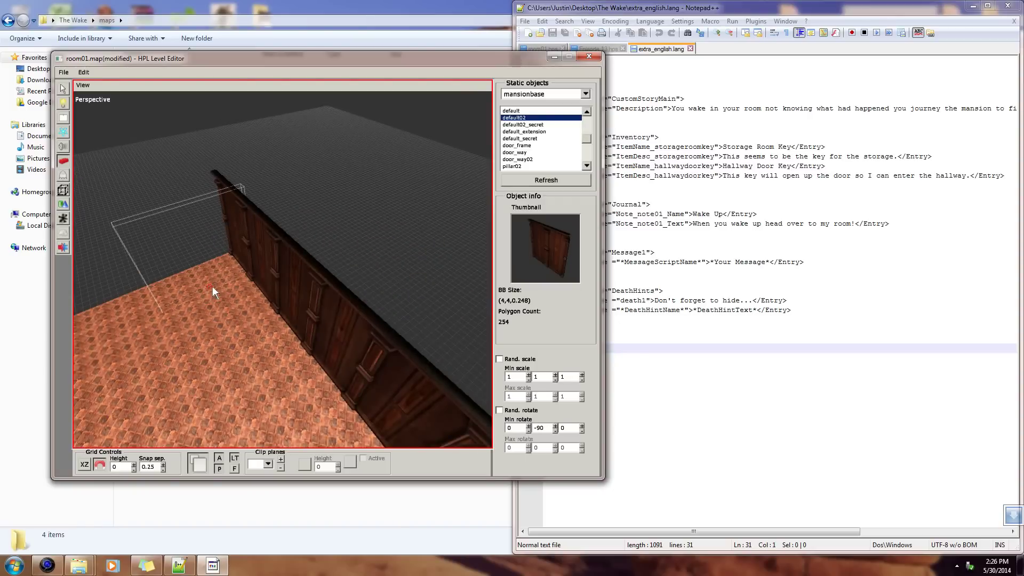
{"action": "left_click_drag", "start_coordinate": [155, 282], "coordinate": [339, 325], "text": "alt"}
{"action": "middle_click_drag", "start_coordinate": [354, 314], "coordinate": [352, 359], "text": "alt"}
{"action": "left_click_drag", "start_coordinate": [352, 362], "coordinate": [349, 302], "text": "alt"}
{"action": "left_click", "coordinate": [273, 286]}
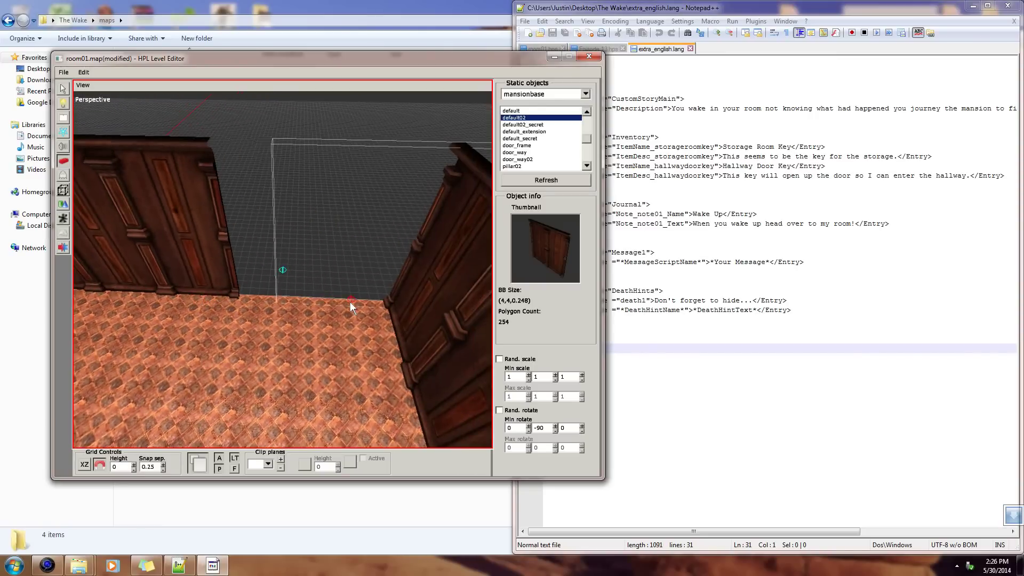
{"action": "left_click", "coordinate": [321, 296]}
- Inspect the enclosed floor area, the hallway and the outer floor strip from several angles
{"action": "left_click_drag", "start_coordinate": [317, 295], "coordinate": [306, 276], "text": "alt"}
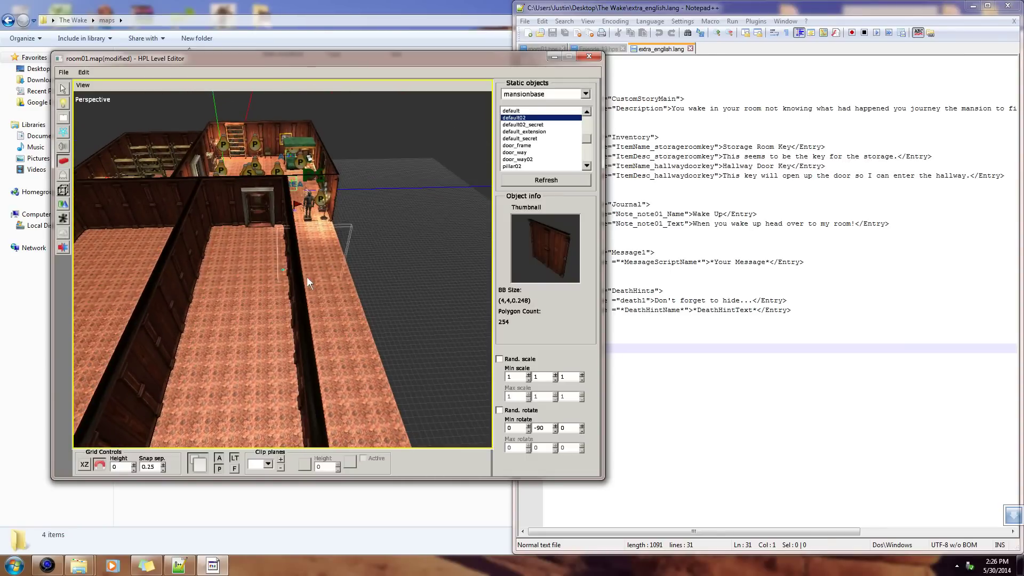
{"action": "left_click_drag", "start_coordinate": [348, 323], "coordinate": [210, 359], "text": "alt"}
{"action": "left_click_drag", "start_coordinate": [246, 279], "coordinate": [353, 231], "text": "alt"}
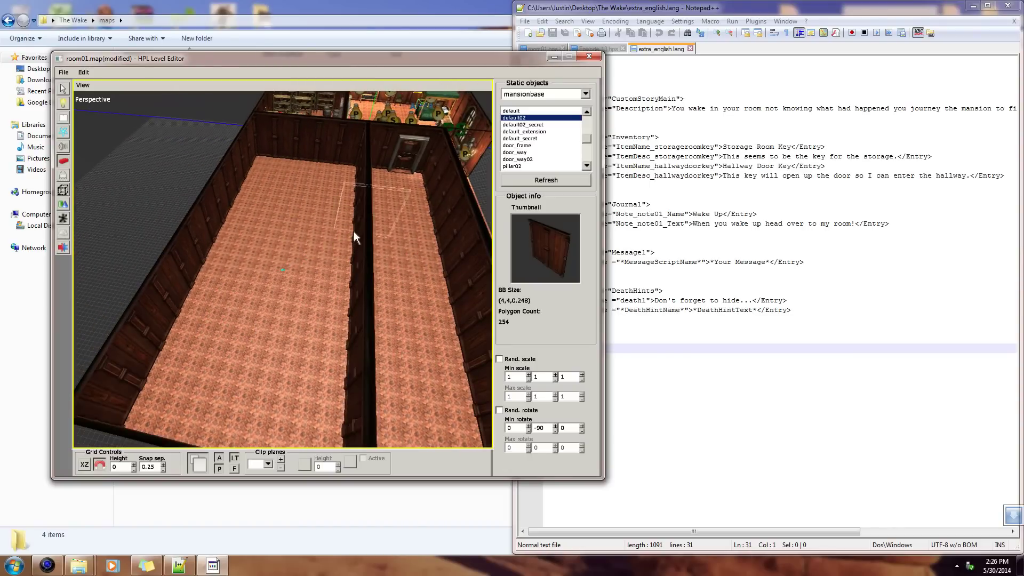
{"action": "left_click_drag", "start_coordinate": [420, 290], "coordinate": [250, 247], "text": "alt"}
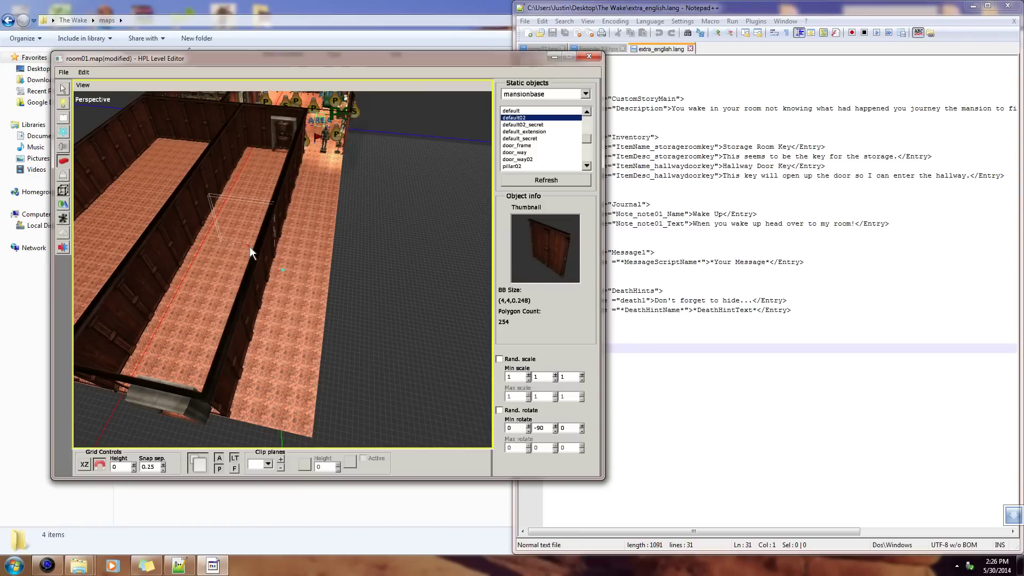
{"action": "scroll", "coordinate": [249, 246], "scroll_direction": "down", "scroll_amount": 1}
{"action": "scroll", "coordinate": [257, 249], "scroll_direction": "up", "scroll_amount": 3}
{"action": "left_click_drag", "start_coordinate": [354, 248], "coordinate": [391, 274], "text": "alt"}
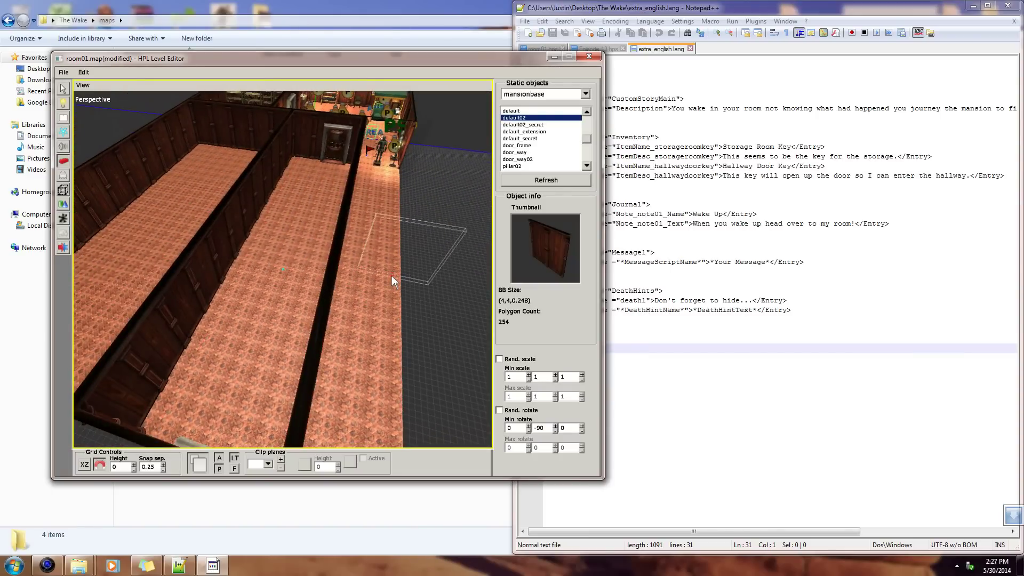
{"action": "left_click_drag", "start_coordinate": [251, 275], "coordinate": [194, 273], "text": "alt"}
{"action": "left_click_drag", "start_coordinate": [337, 293], "coordinate": [416, 329], "text": "alt"}
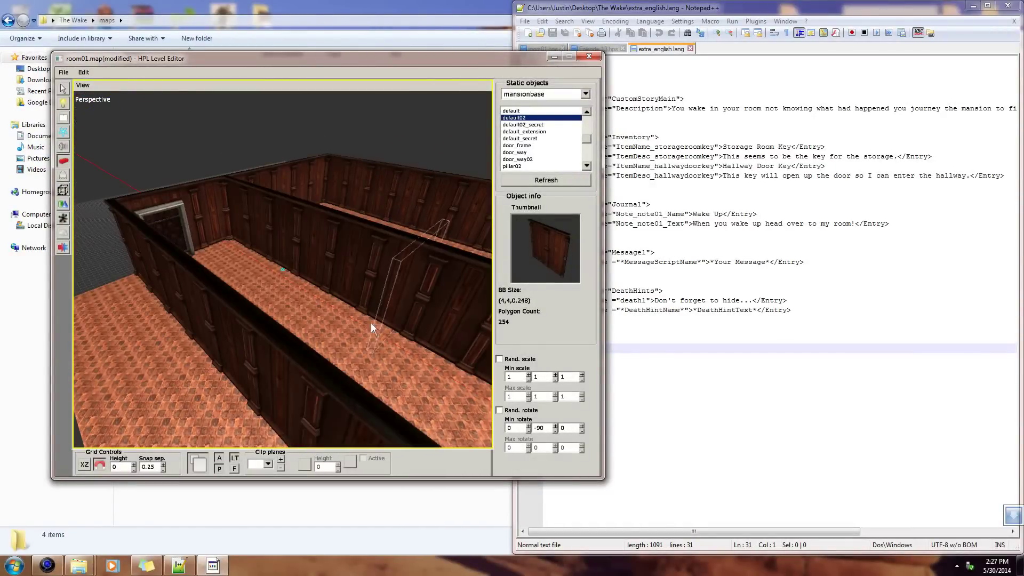
{"action": "left_click_drag", "start_coordinate": [267, 255], "coordinate": [328, 295], "text": "alt"}
{"action": "middle_click_drag", "start_coordinate": [353, 284], "coordinate": [357, 312], "text": "alt"}
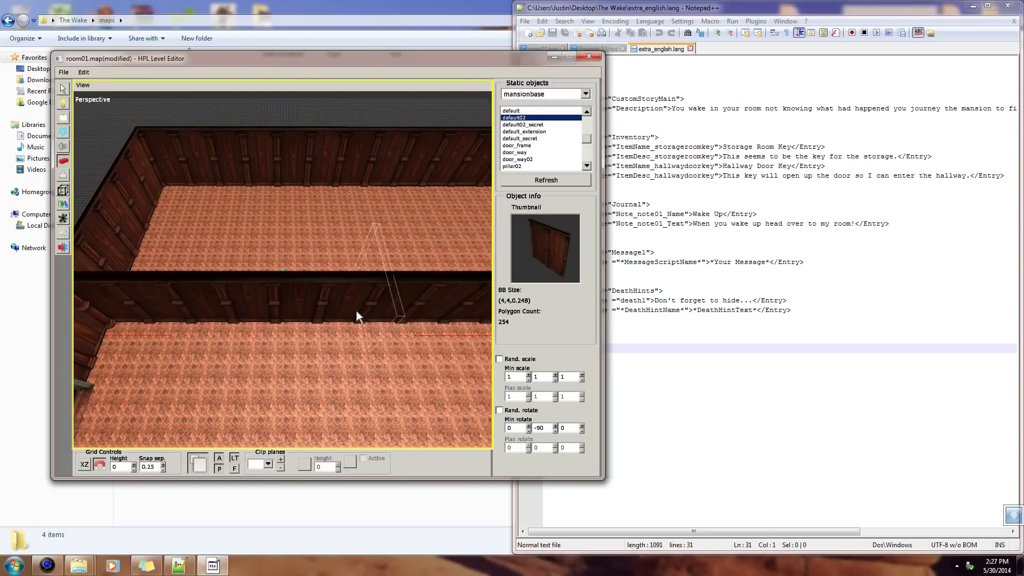
{"action": "left_click_drag", "start_coordinate": [357, 308], "coordinate": [370, 250], "text": "alt"}
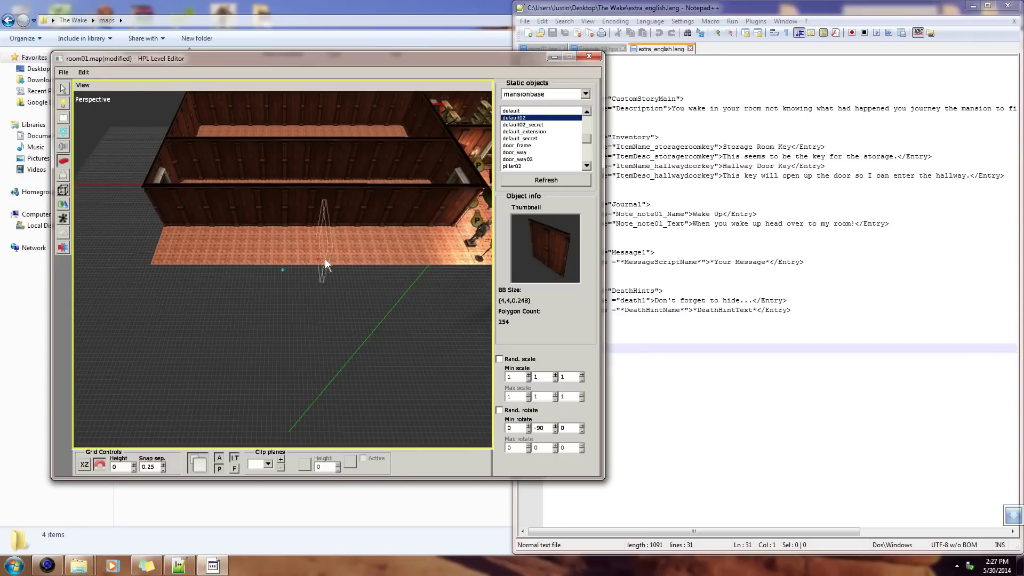
{"action": "middle_click_drag", "start_coordinate": [334, 281], "coordinate": [362, 399]}
{"action": "middle_click_drag", "start_coordinate": [318, 209], "coordinate": [353, 291]}
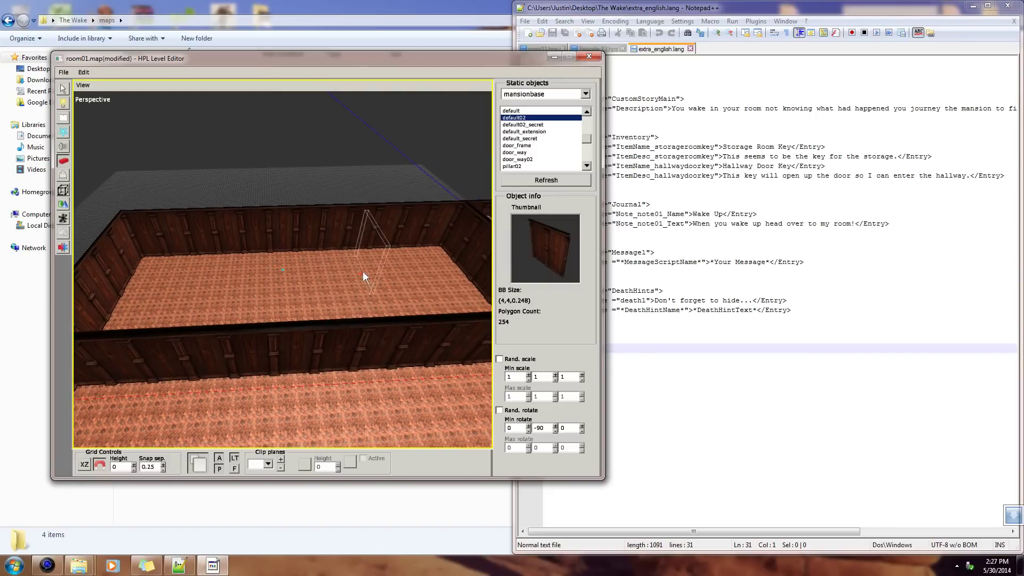
{"action": "middle_click_drag", "start_coordinate": [262, 290], "coordinate": [189, 315]}
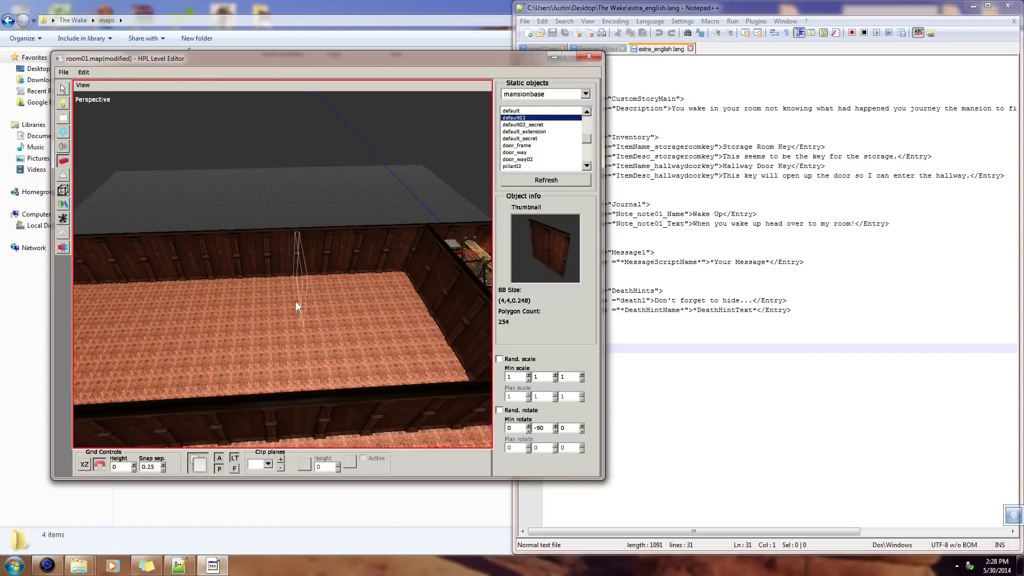
{"action": "middle_click_drag", "start_coordinate": [190, 286], "coordinate": [314, 325]}
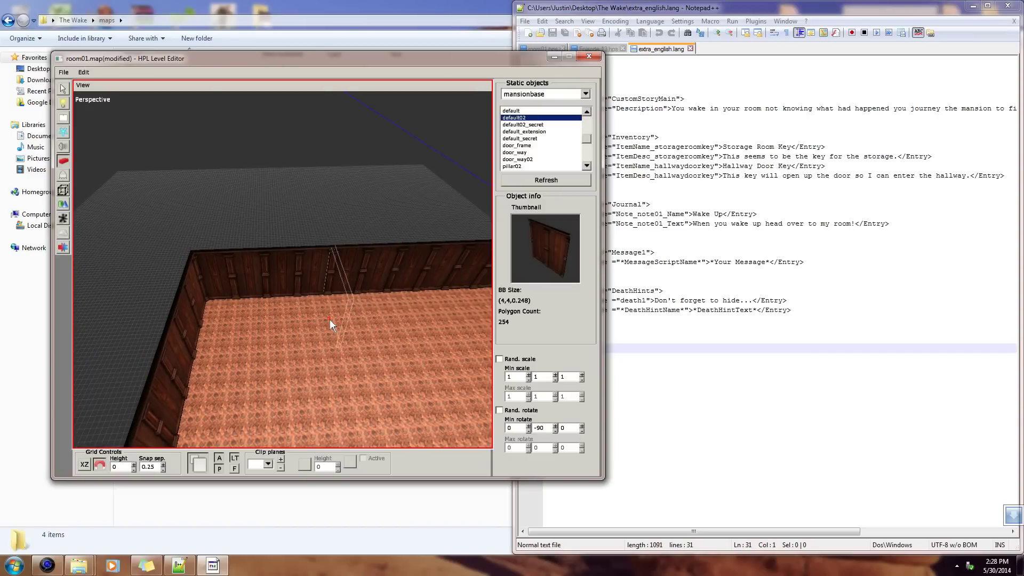
- Place two default02 walls as a partition across the enclosed room and align them at X 22.25, Z 2.75 and Z 6.75
{"action": "middle_click_drag", "start_coordinate": [330, 319], "coordinate": [209, 243]}
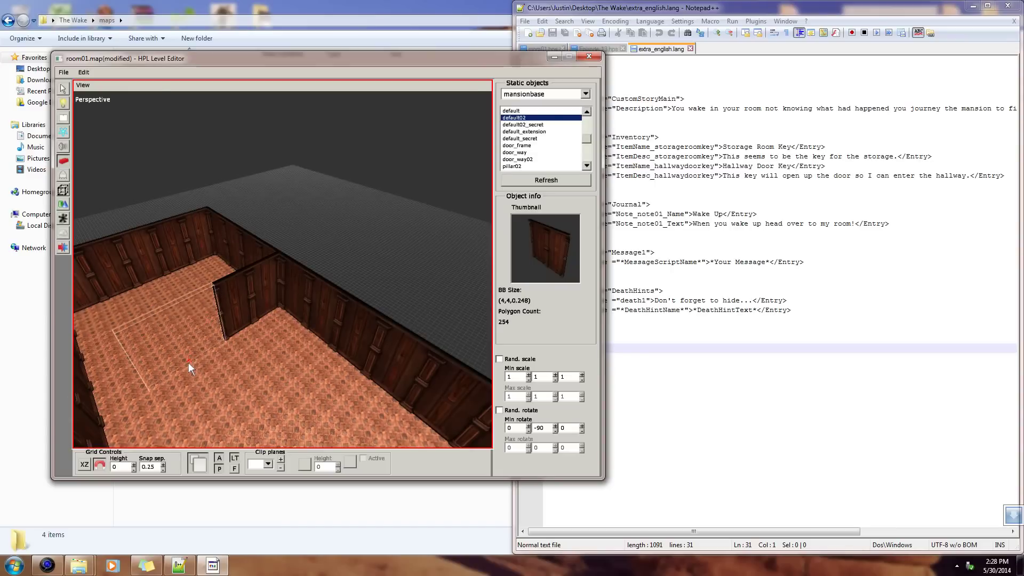
{"action": "middle_click_drag", "start_coordinate": [188, 360], "coordinate": [309, 357]}
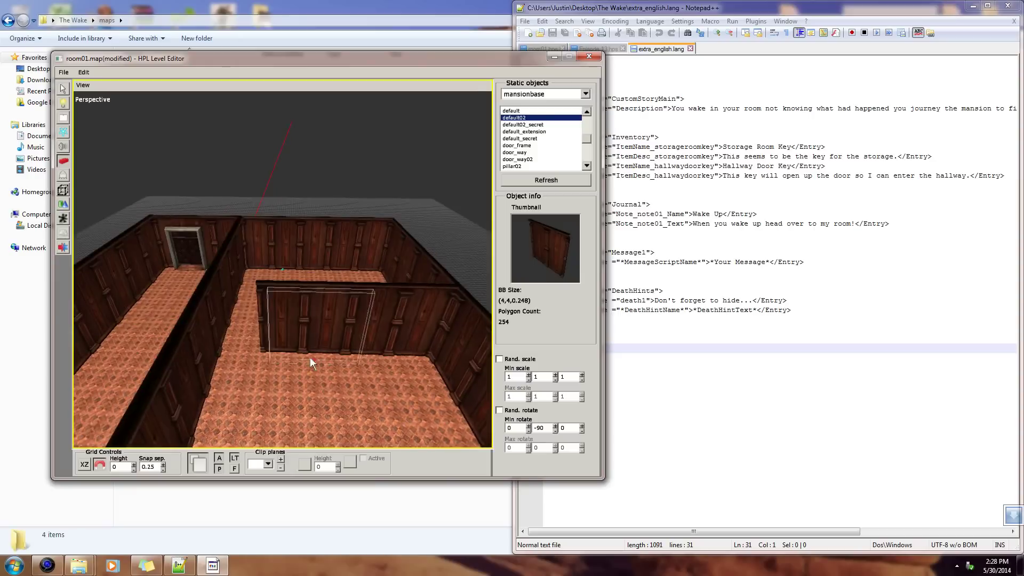
{"action": "left_click", "coordinate": [63, 89]}
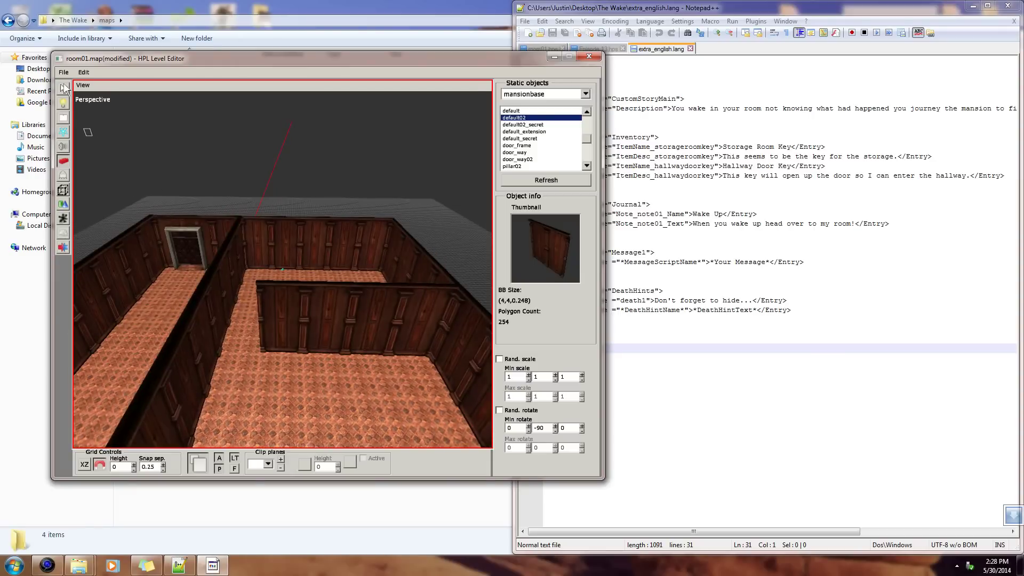
{"action": "left_click", "coordinate": [312, 319]}
{"action": "left_click_drag", "start_coordinate": [376, 353], "coordinate": [335, 353]}
{"action": "middle_click_drag", "start_coordinate": [335, 353], "coordinate": [320, 336]}
{"action": "left_click", "coordinate": [360, 332]}
{"action": "left_click_drag", "start_coordinate": [434, 359], "coordinate": [388, 359]}
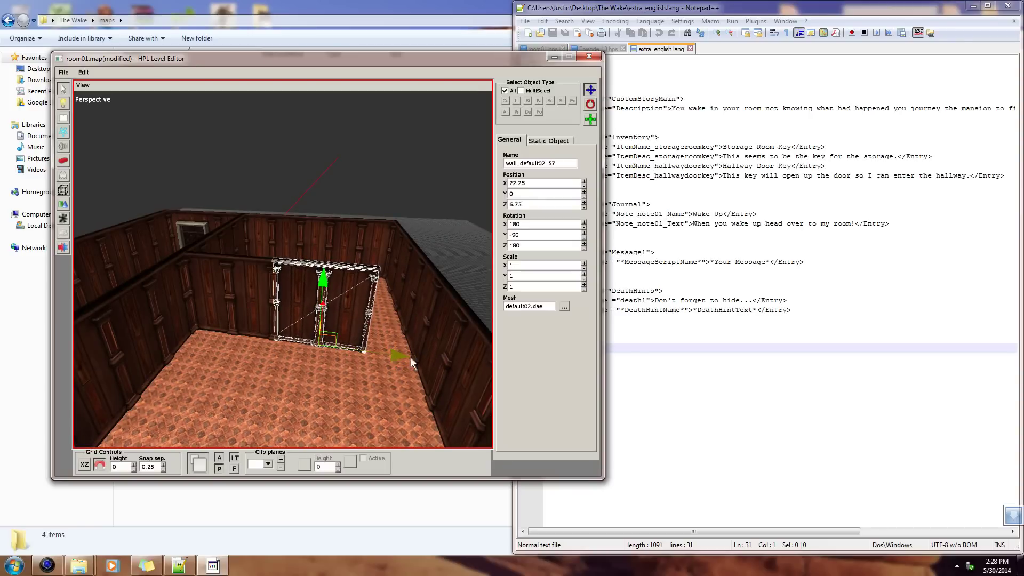
- Duplicate the partition piece at Z 6.75 and move the copy to Z 10.75, extending the partition through the outer wall
{"action": "key", "text": "ctrl+d"}
{"action": "left_click_drag", "start_coordinate": [397, 352], "coordinate": [461, 362]}
{"action": "middle_click_drag", "start_coordinate": [401, 366], "coordinate": [363, 351]}
{"action": "left_click_drag", "start_coordinate": [379, 360], "coordinate": [411, 363]}
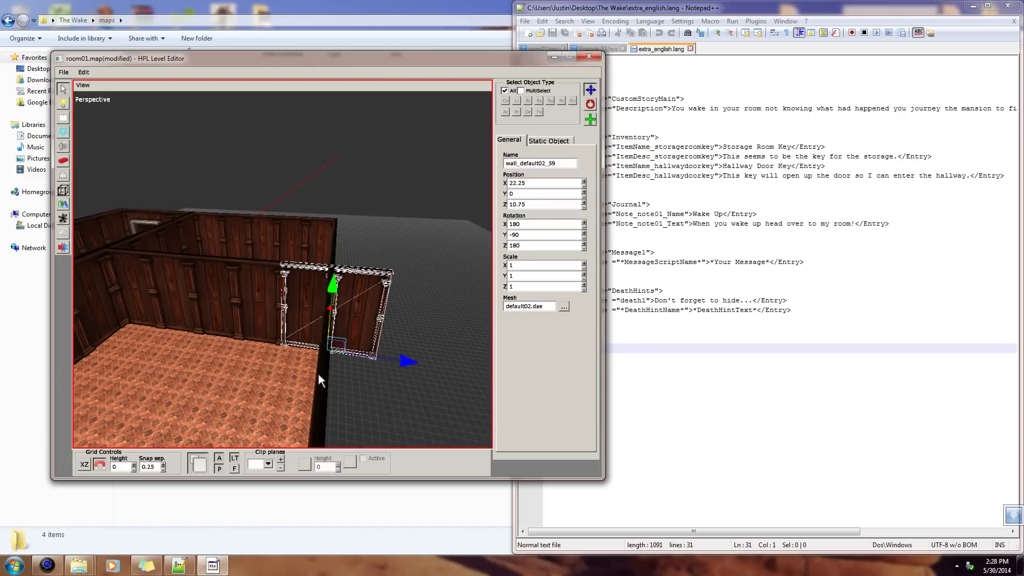
{"action": "left_click", "coordinate": [270, 373]}
{"action": "middle_click_drag", "start_coordinate": [270, 373], "coordinate": [275, 350]}
{"action": "scroll", "coordinate": [301, 345], "scroll_direction": "up", "scroll_amount": 1}
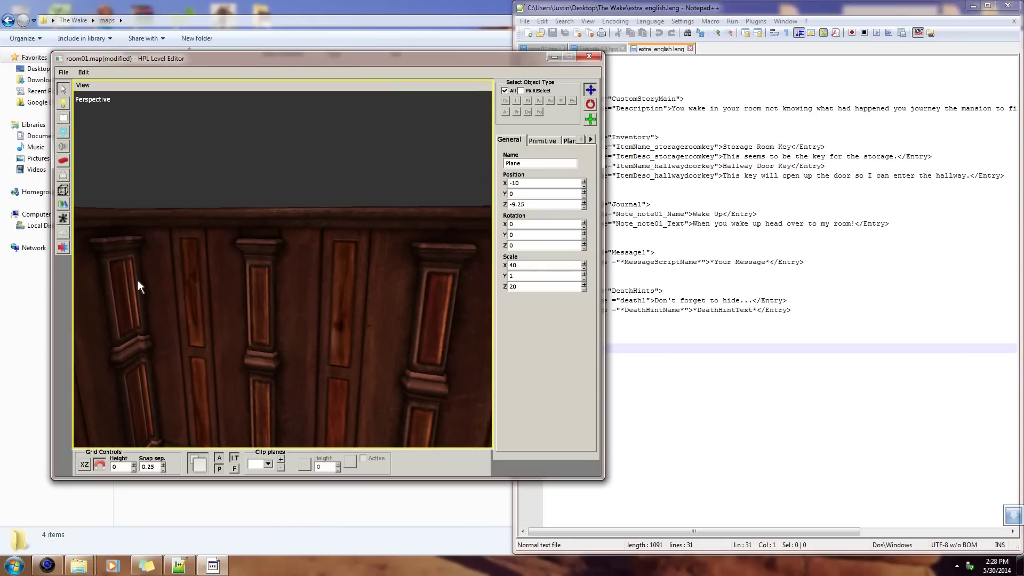
- Duplicate the partition piece at X 22.25, Z 2.75 and rotate the copy to face the opposite way
{"action": "middle_click_drag", "start_coordinate": [125, 282], "coordinate": [241, 329]}
{"action": "left_click", "coordinate": [146, 322]}
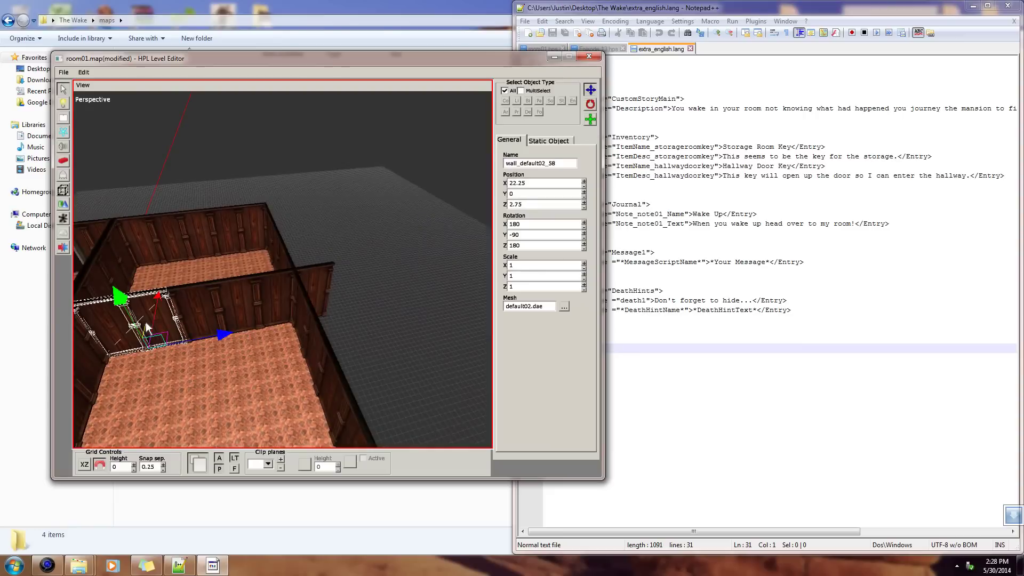
{"action": "middle_click_drag", "start_coordinate": [146, 321], "coordinate": [245, 341]}
{"action": "key", "text": "ctrl+d"}
{"action": "left_click", "coordinate": [590, 105]}
{"action": "mouse_move", "coordinate": [284, 431]}
{"action": "left_mouse_down"}
{"action": "mouse_move", "coordinate": [309, 379]}
{"action": "mouse_move", "coordinate": [276, 445]}
{"action": "mouse_move", "coordinate": [309, 358]}
{"action": "mouse_move", "coordinate": [283, 433]}
{"action": "mouse_move", "coordinate": [294, 416]}
{"action": "left_mouse_up"}
- Duplicate the middle partition piece at X 22.25, Z 6.75 and rotate the copy to Y 90
{"action": "left_click", "coordinate": [314, 319]}
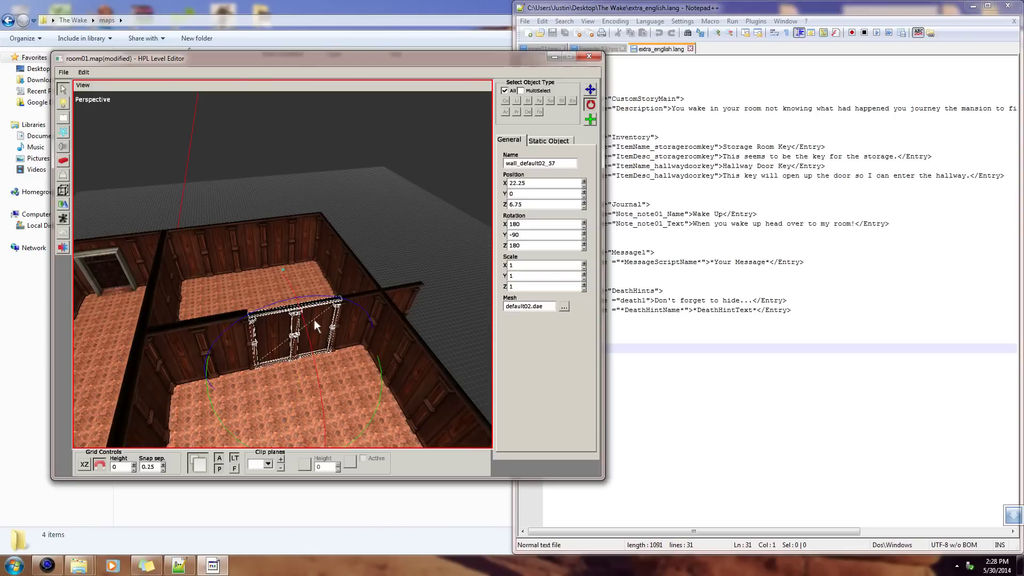
{"action": "key", "text": "ctrl+d"}
{"action": "left_click_drag", "start_coordinate": [376, 421], "coordinate": [408, 327]}
{"action": "left_click_drag", "start_coordinate": [373, 419], "coordinate": [398, 308]}
{"action": "left_click_drag", "start_coordinate": [376, 354], "coordinate": [376, 341], "text": "alt"}
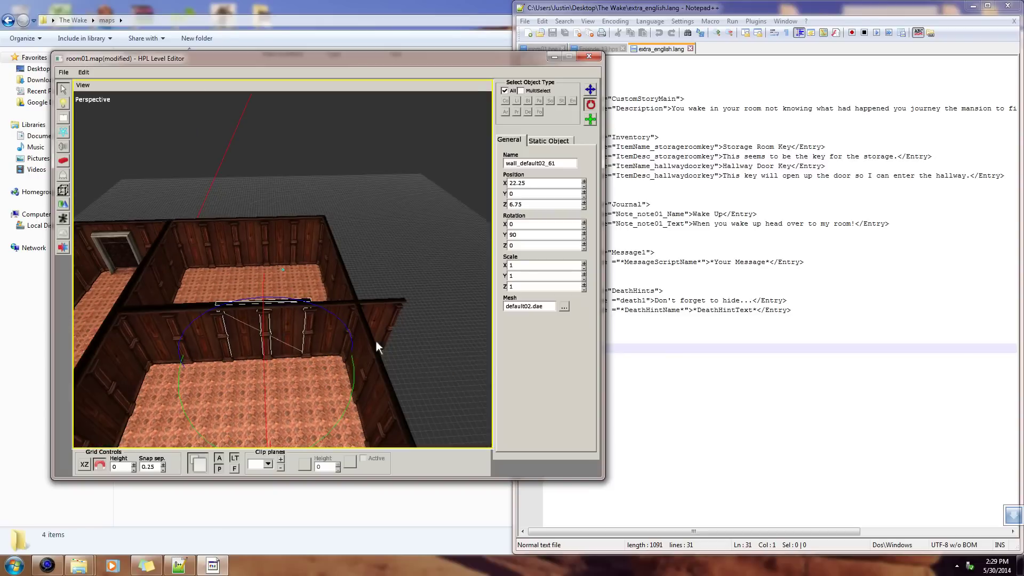
- Duplicate the outermost partition piece at X 22.25, Z 10.75 and rotate the copy to Y 90
{"action": "left_click", "coordinate": [344, 305]}
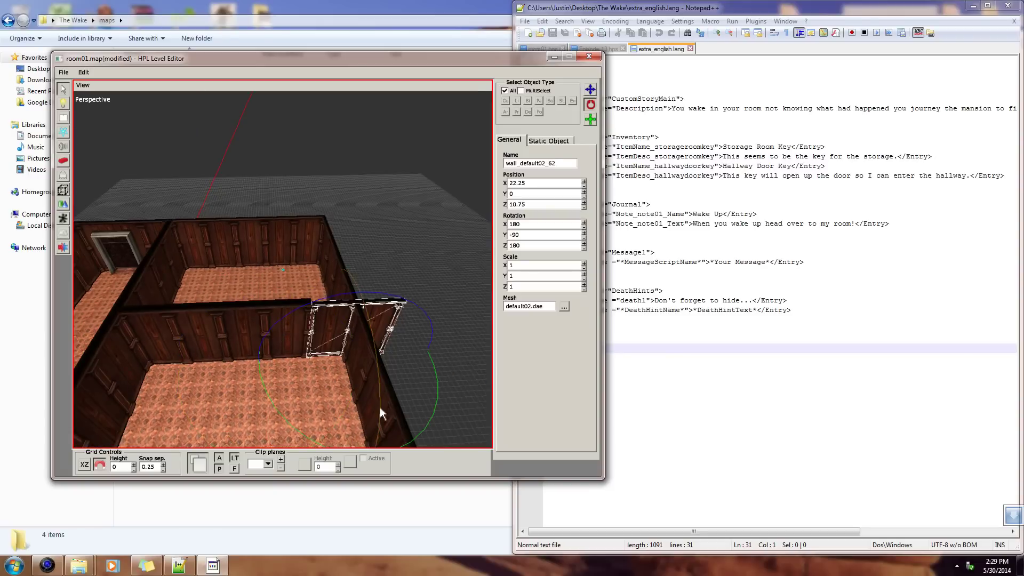
{"action": "left_click_drag", "start_coordinate": [416, 426], "coordinate": [443, 338]}
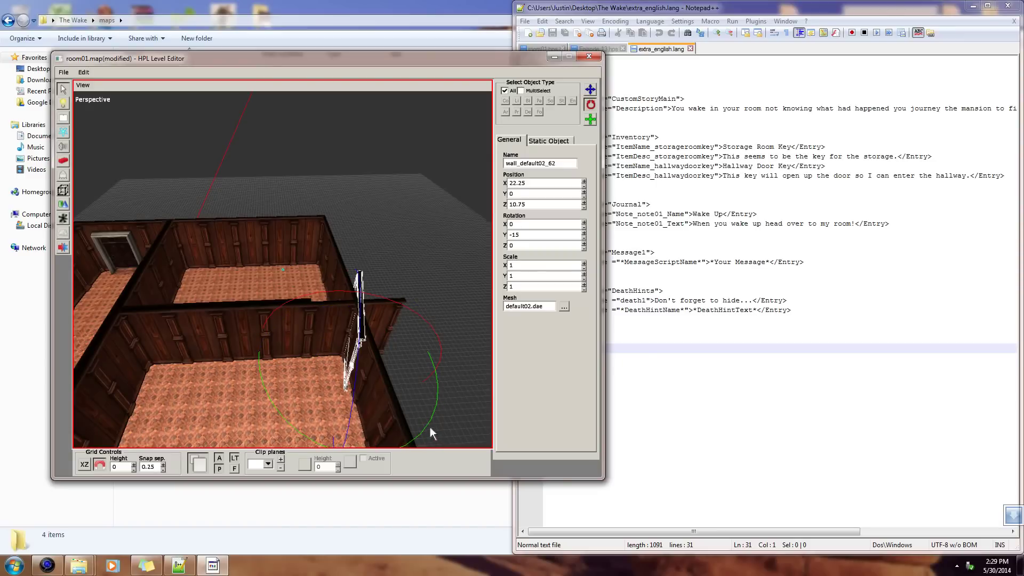
{"action": "left_click_drag", "start_coordinate": [428, 422], "coordinate": [454, 306]}
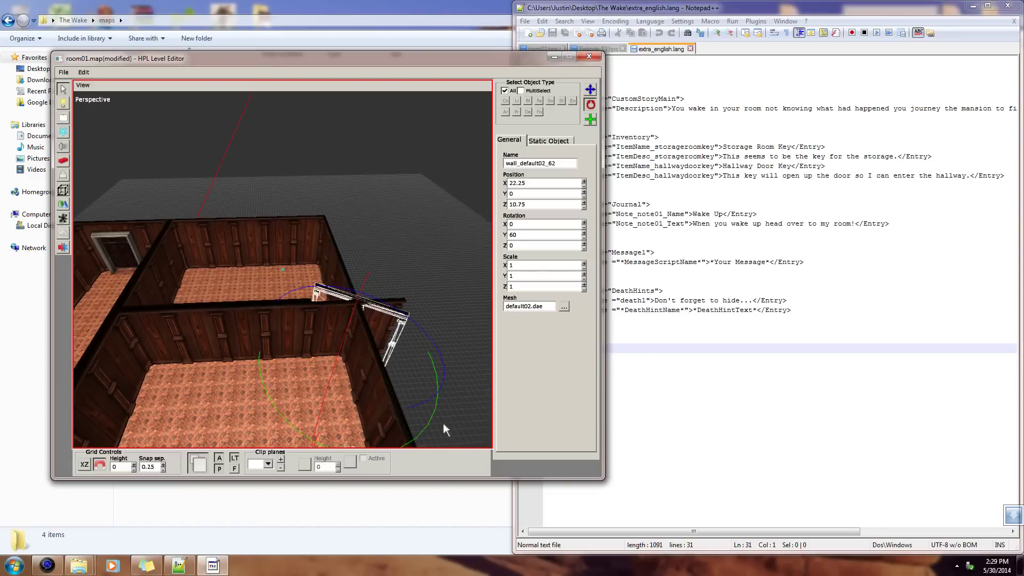
{"action": "left_click_drag", "start_coordinate": [425, 424], "coordinate": [442, 399]}
{"action": "middle_click_drag", "start_coordinate": [435, 408], "coordinate": [333, 299]}
{"action": "middle_click_drag", "start_coordinate": [290, 338], "coordinate": [258, 324]}
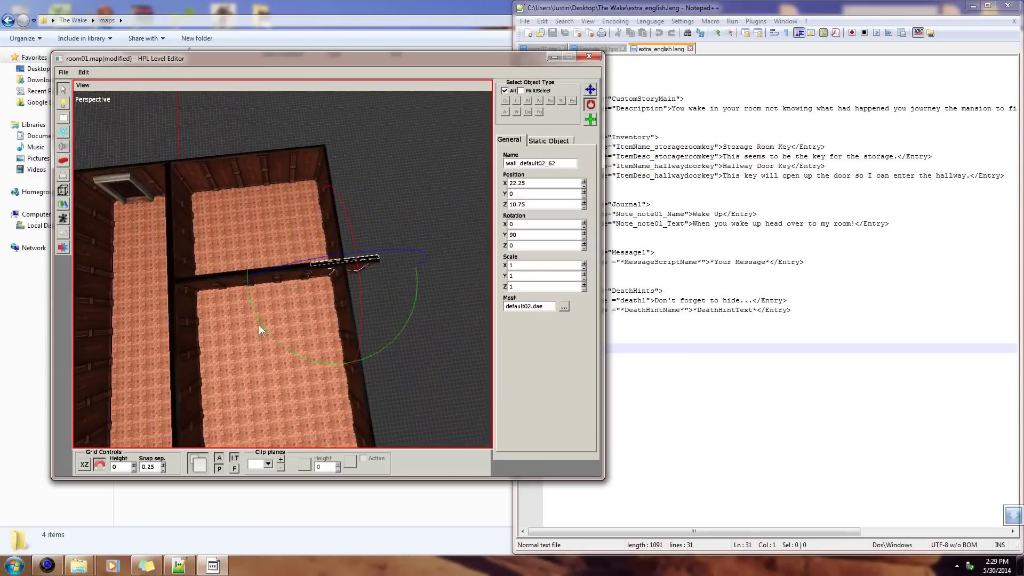
- Select all pieces of the double-sided partition, duplicate them and move the copy along the room to form a second partition
{"action": "left_click_drag", "start_coordinate": [211, 252], "coordinate": [315, 299]}
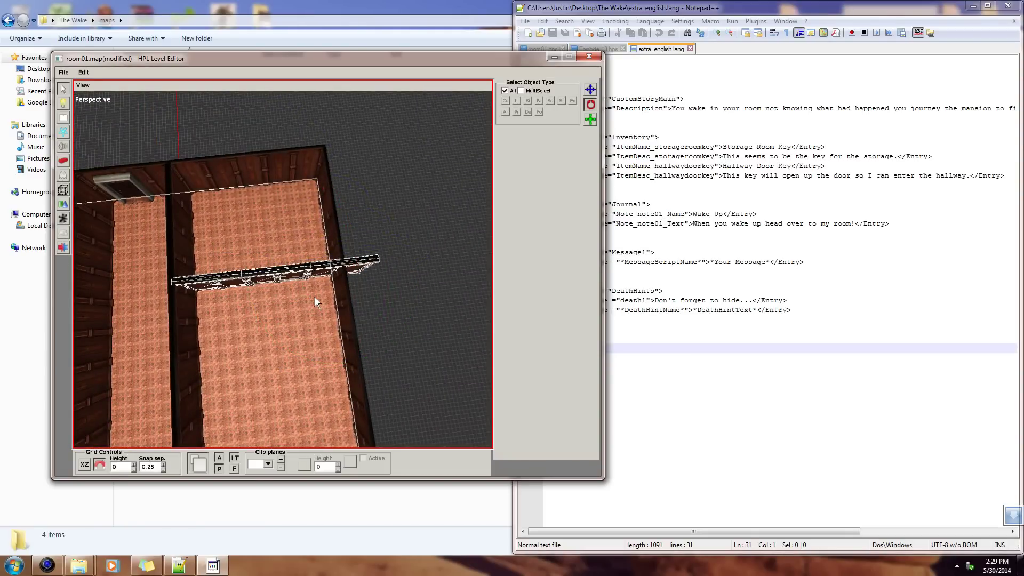
{"action": "middle_click_drag", "start_coordinate": [299, 335], "coordinate": [337, 283]}
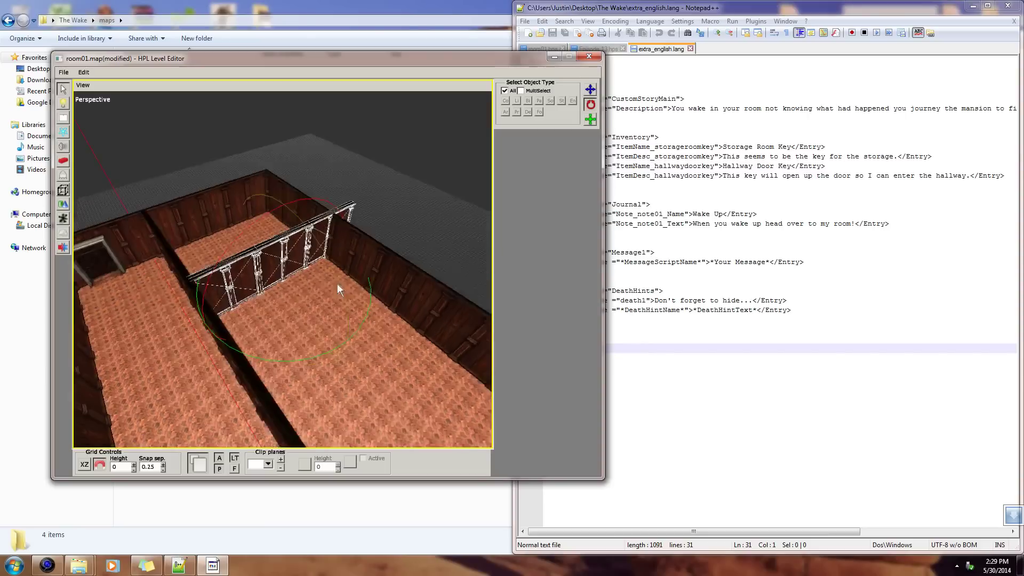
{"action": "key", "text": "w"}
{"action": "middle_click_drag", "start_coordinate": [387, 333], "coordinate": [157, 270]}
{"action": "left_click_drag", "start_coordinate": [158, 270], "coordinate": [299, 274]}
- Examine the divided rooms and the wall pieces separating them from the hallway
{"action": "left_click_drag", "start_coordinate": [368, 239], "coordinate": [137, 333], "text": "alt"}
{"action": "scroll", "coordinate": [185, 247], "scroll_direction": "up", "scroll_amount": 3}
{"action": "scroll", "coordinate": [347, 298], "scroll_direction": "up", "scroll_amount": 3}
{"action": "left_click_drag", "start_coordinate": [274, 322], "coordinate": [314, 374], "text": "alt"}
{"action": "left_click_drag", "start_coordinate": [258, 264], "coordinate": [454, 270], "text": "alt"}
{"action": "left_click_drag", "start_coordinate": [340, 271], "coordinate": [320, 288], "text": "alt"}
{"action": "left_click", "coordinate": [312, 298]}
{"action": "left_click", "coordinate": [242, 257]}
{"action": "left_click", "coordinate": [293, 270]}
{"action": "left_click_drag", "start_coordinate": [298, 272], "coordinate": [347, 272], "text": "alt"}
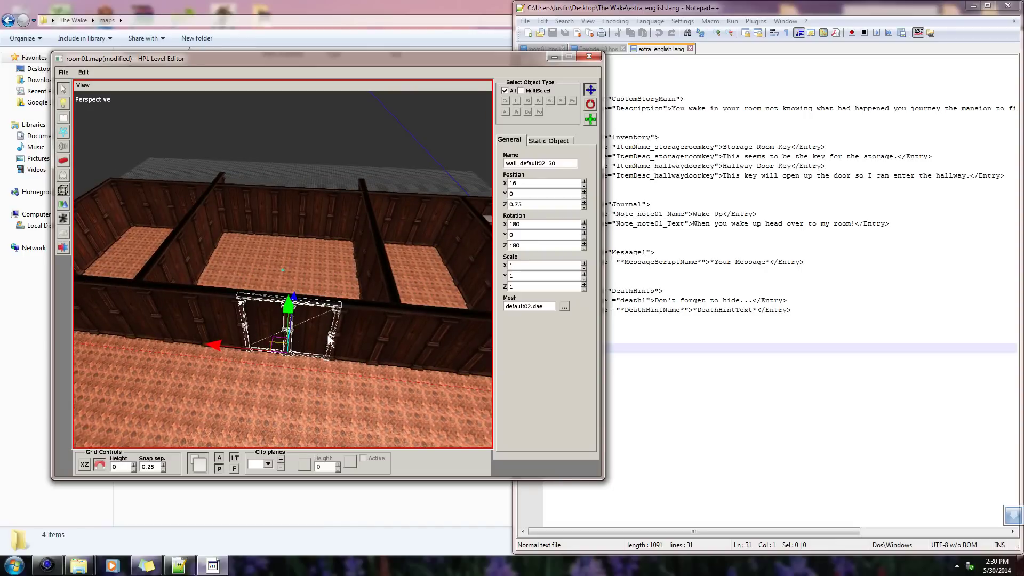
{"action": "left_click_drag", "start_coordinate": [185, 330], "coordinate": [264, 296], "text": "alt"}
{"action": "left_click", "coordinate": [265, 295]}
{"action": "left_click", "coordinate": [203, 291]}
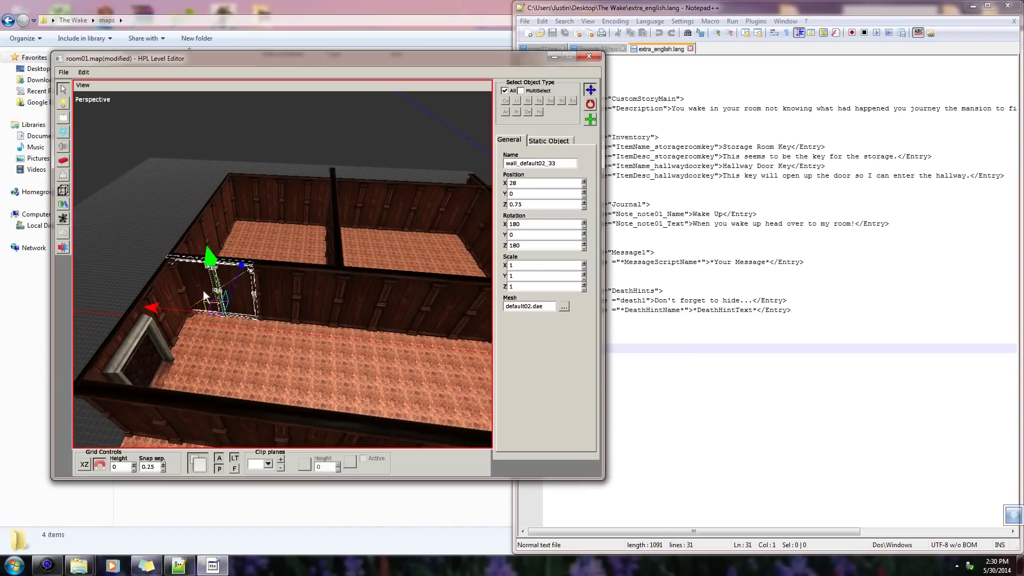
{"action": "left_click_drag", "start_coordinate": [231, 288], "coordinate": [397, 284], "text": "alt"}
{"action": "left_click_drag", "start_coordinate": [221, 342], "coordinate": [290, 285], "text": "alt"}
{"action": "left_click_drag", "start_coordinate": [186, 237], "coordinate": [350, 291], "text": "alt"}
{"action": "left_click_drag", "start_coordinate": [420, 290], "coordinate": [395, 257], "text": "alt"}
{"action": "left_click_drag", "start_coordinate": [391, 323], "coordinate": [326, 312], "text": "alt"}
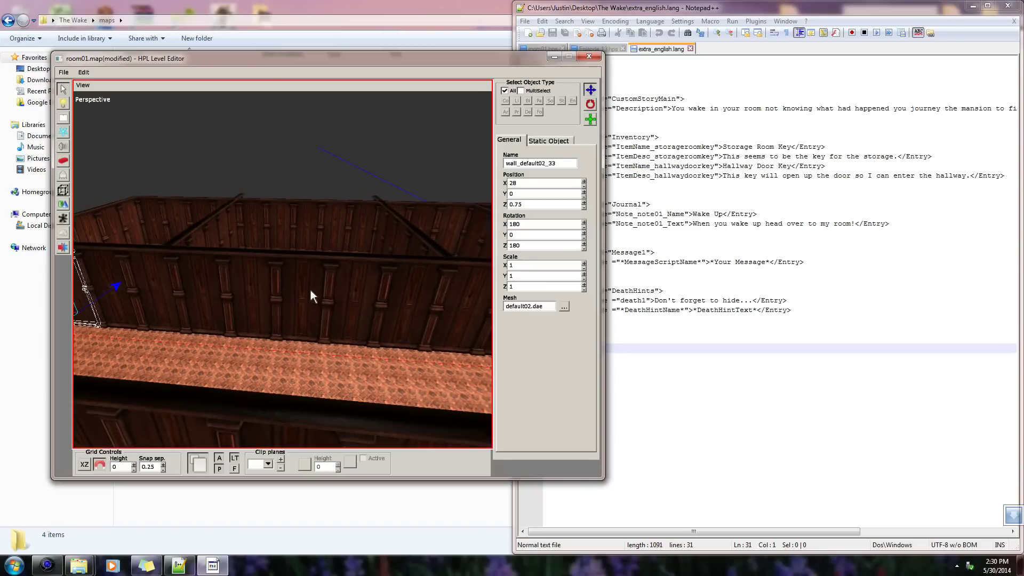
- Delete the two back-to-back default02 wall pieces around X 20, Z 0.75 that separate the hallway from the middle room
{"action": "left_click", "coordinate": [352, 304]}
{"action": "left_click_drag", "start_coordinate": [272, 295], "coordinate": [308, 344], "text": "alt"}
{"action": "left_click", "coordinate": [243, 318]}
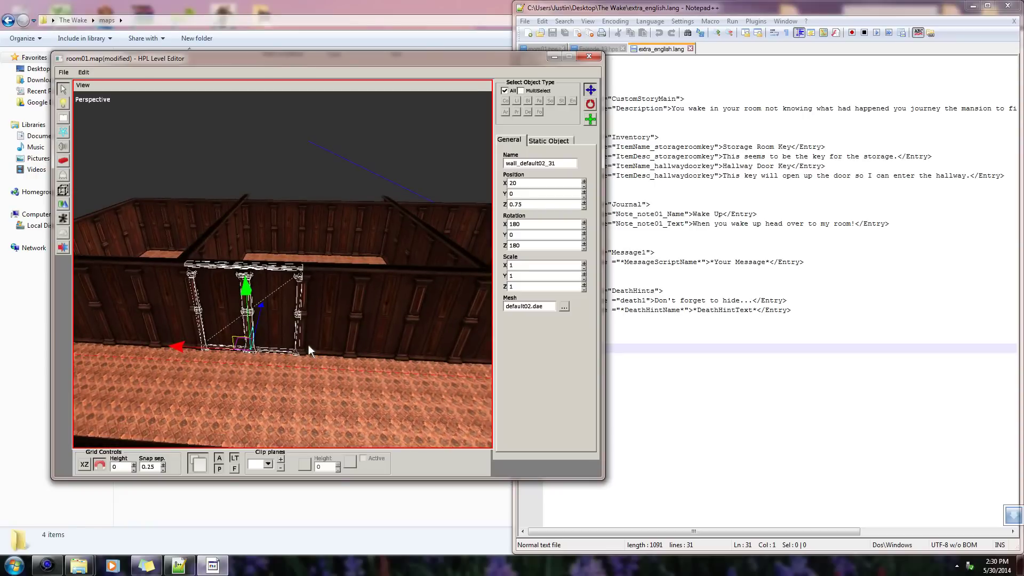
{"action": "key", "text": "Delete"}
{"action": "left_click_drag", "start_coordinate": [289, 317], "coordinate": [113, 278], "text": "alt"}
{"action": "left_click", "coordinate": [182, 226]}
{"action": "key", "text": "Delete"}
{"action": "left_click_drag", "start_coordinate": [236, 268], "coordinate": [286, 317], "text": "alt"}
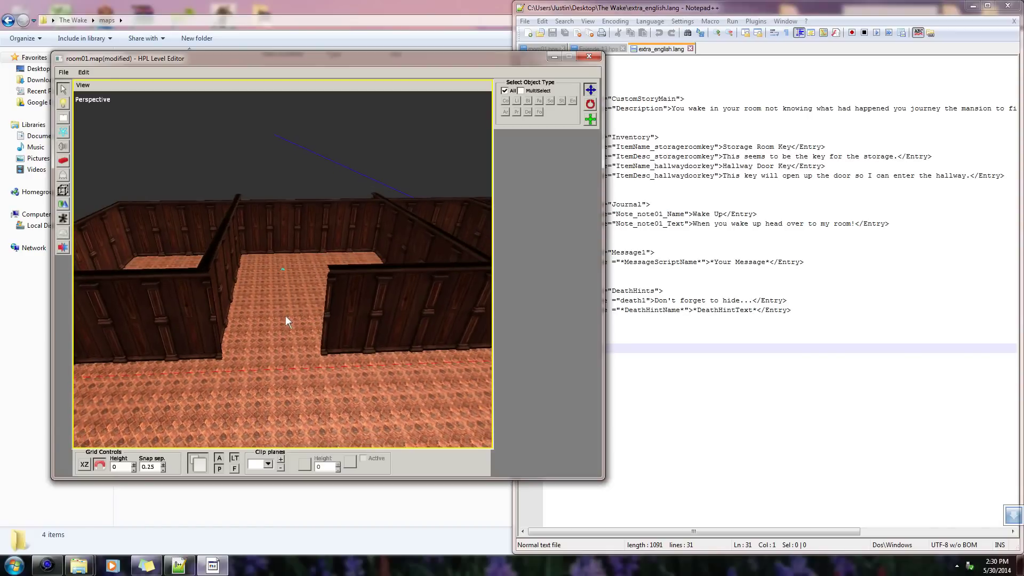
- Place a mansionbase door_way02 piece with a Y rotation of -180 in the gap of the hallway wall
{"action": "left_click", "coordinate": [63, 160]}
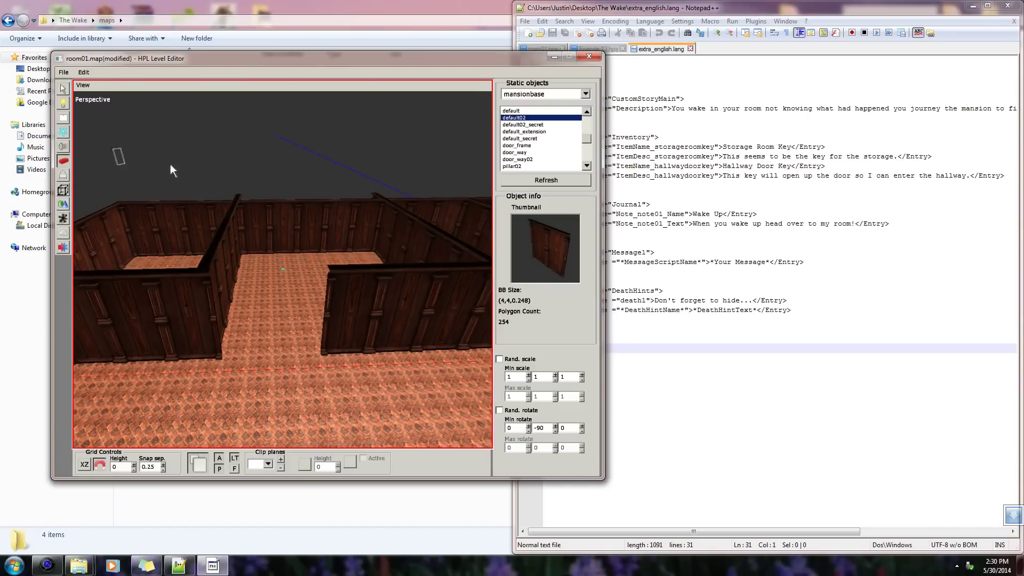
{"action": "left_click", "coordinate": [541, 132]}
{"action": "left_click", "coordinate": [541, 152]}
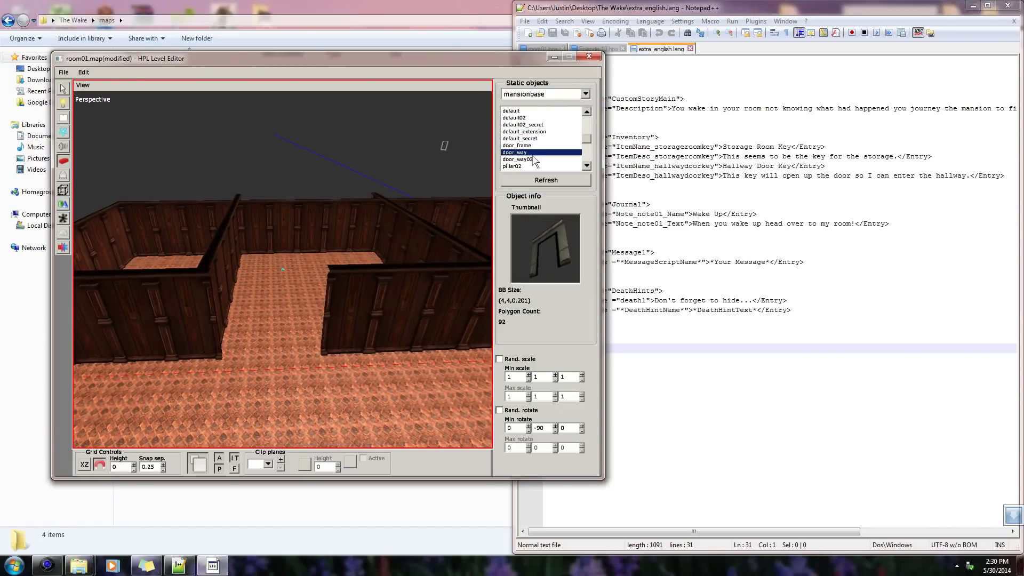
{"action": "left_click", "coordinate": [540, 158]}
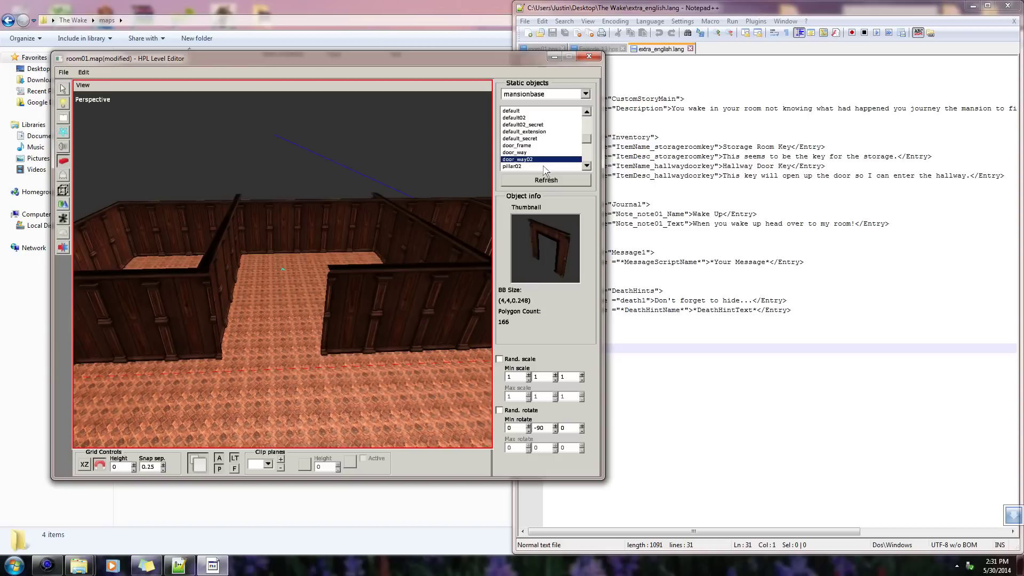
{"action": "scroll", "coordinate": [293, 356], "scroll_direction": "up", "scroll_amount": 8}
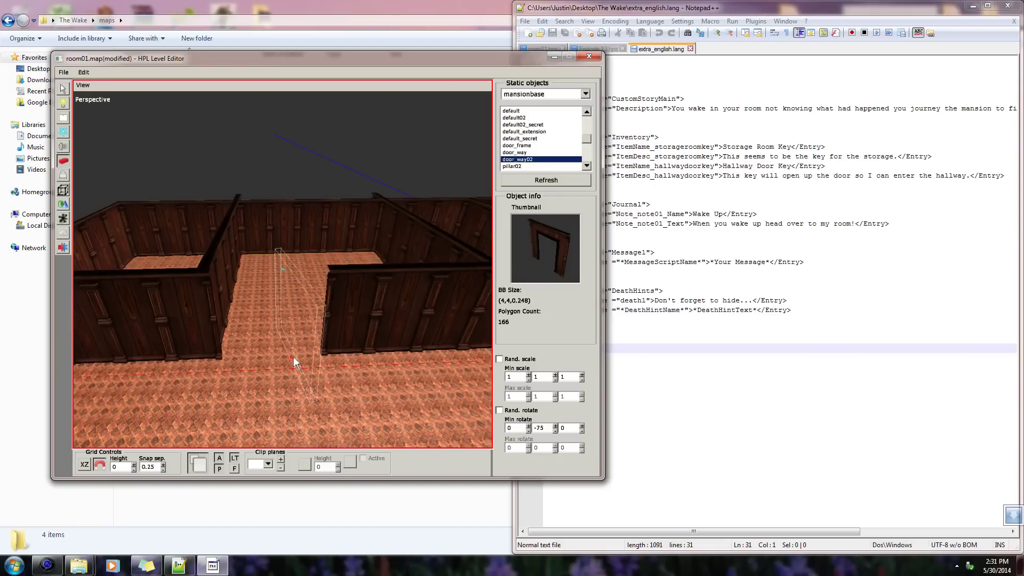
{"action": "left_click", "coordinate": [275, 356]}
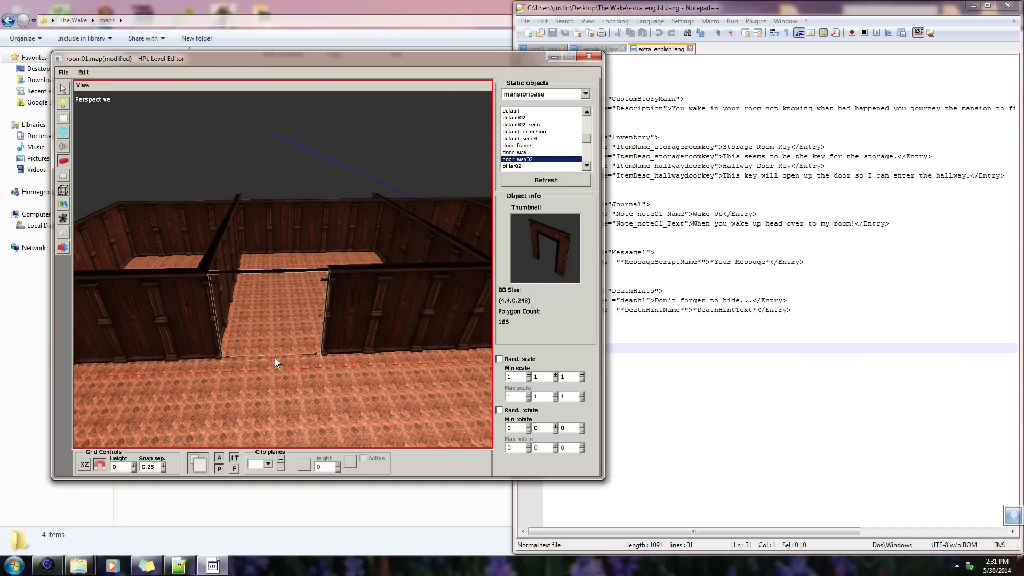
{"action": "scroll", "coordinate": [274, 357], "scroll_direction": "down", "scroll_amount": 1}
{"action": "scroll", "coordinate": [275, 358], "scroll_direction": "down", "scroll_amount": 9}
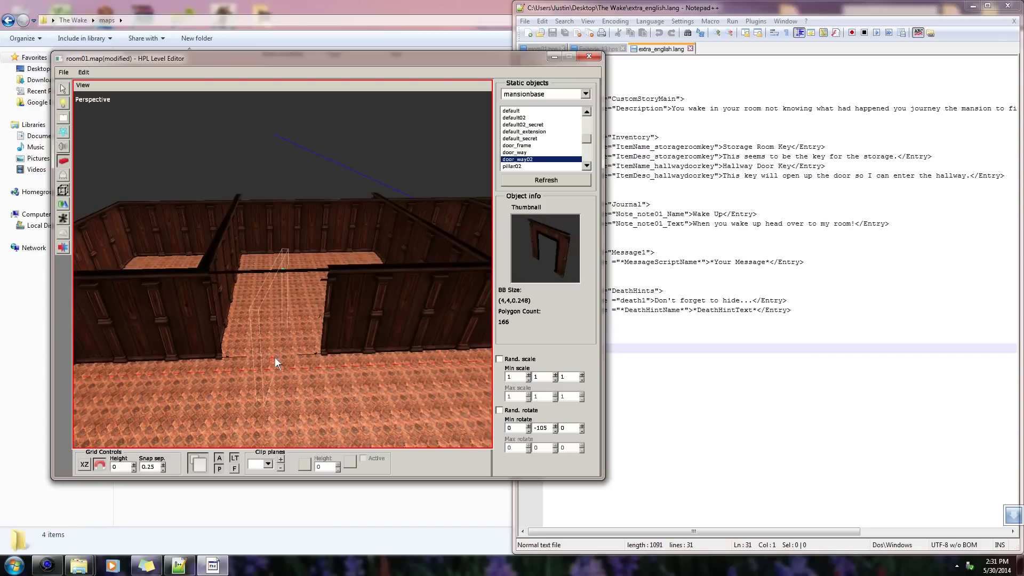
{"action": "left_click", "coordinate": [274, 357]}
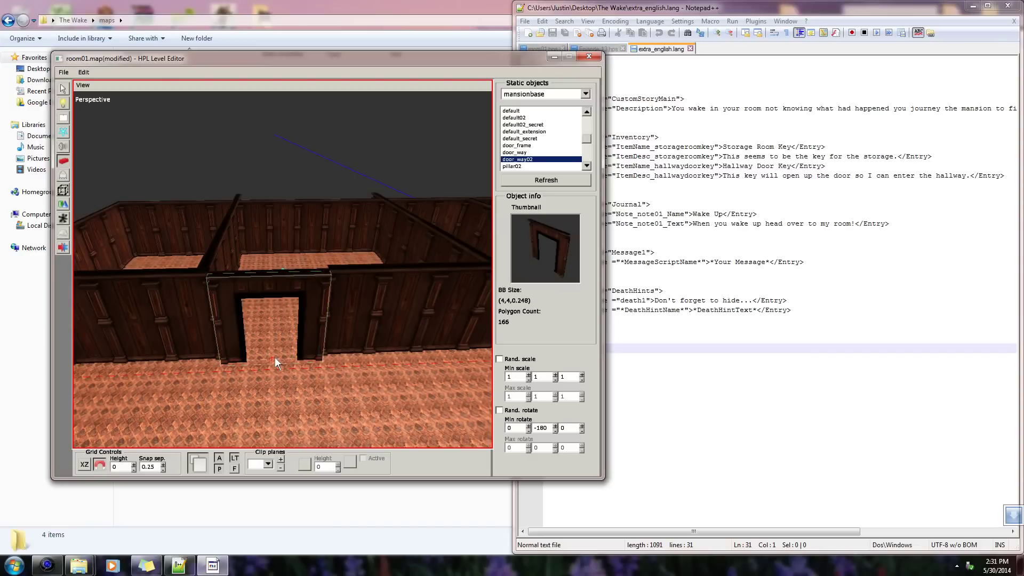
{"action": "mouse_move", "coordinate": [274, 357]}
{"action": "left_mouse_down", "text": "alt"}
{"action": "mouse_move", "coordinate": [337, 348]}
{"action": "mouse_move", "coordinate": [283, 363]}
{"action": "left_mouse_up", "text": "alt"}
{"action": "key", "text": "ctrl+z"}
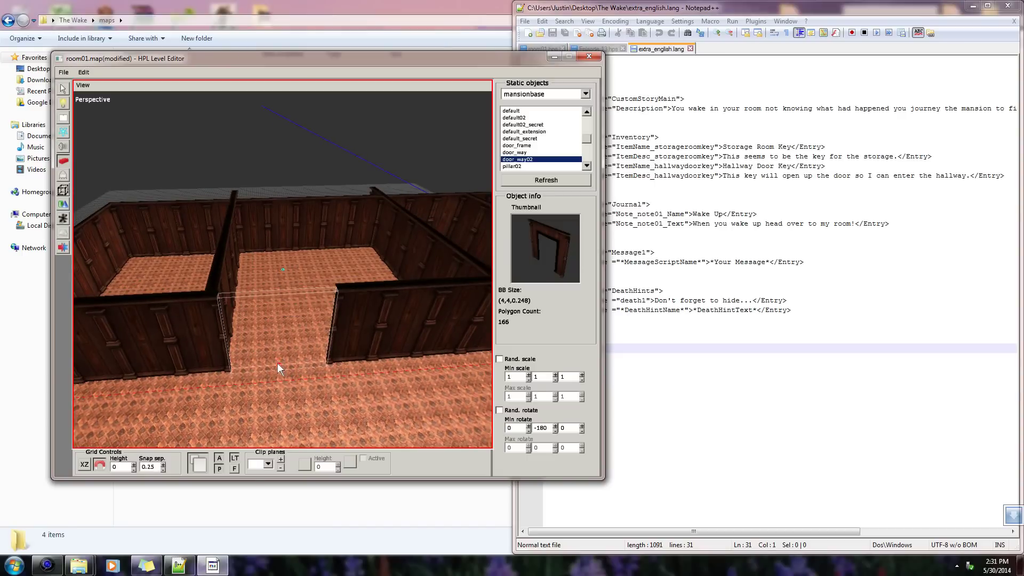
{"action": "left_click", "coordinate": [277, 363]}
{"action": "left_click", "coordinate": [62, 89]}
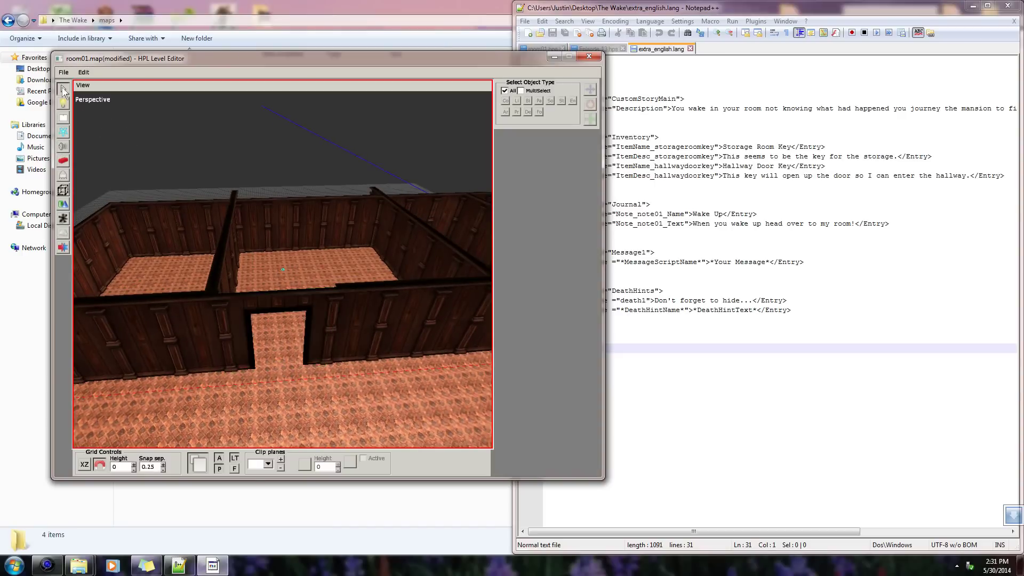
- Duplicate the doorway piece in place and rotate the copy to Y 0 so it faces the opposite side
{"action": "left_click", "coordinate": [293, 280]}
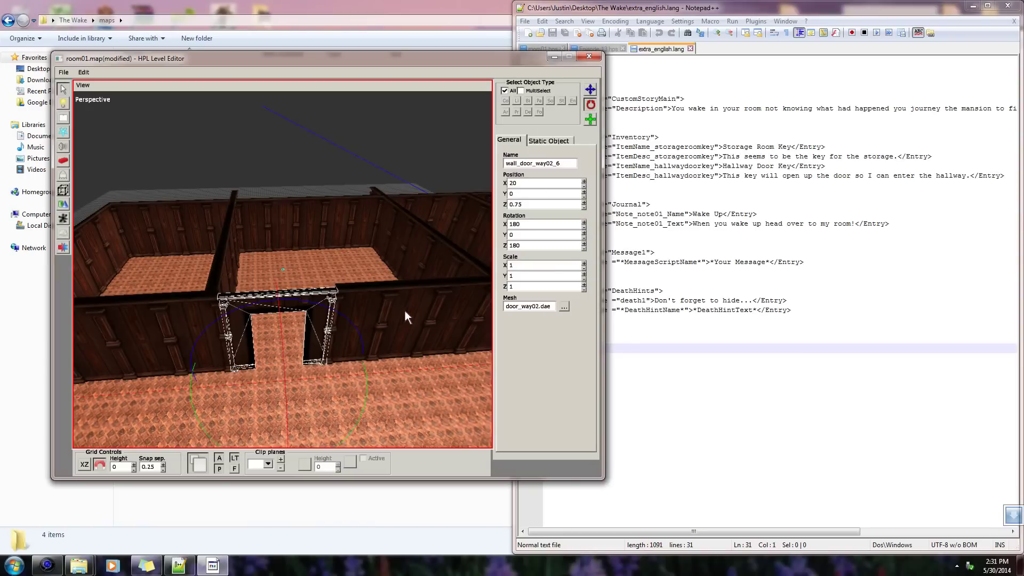
{"action": "left_click_drag", "start_coordinate": [363, 399], "coordinate": [381, 307]}
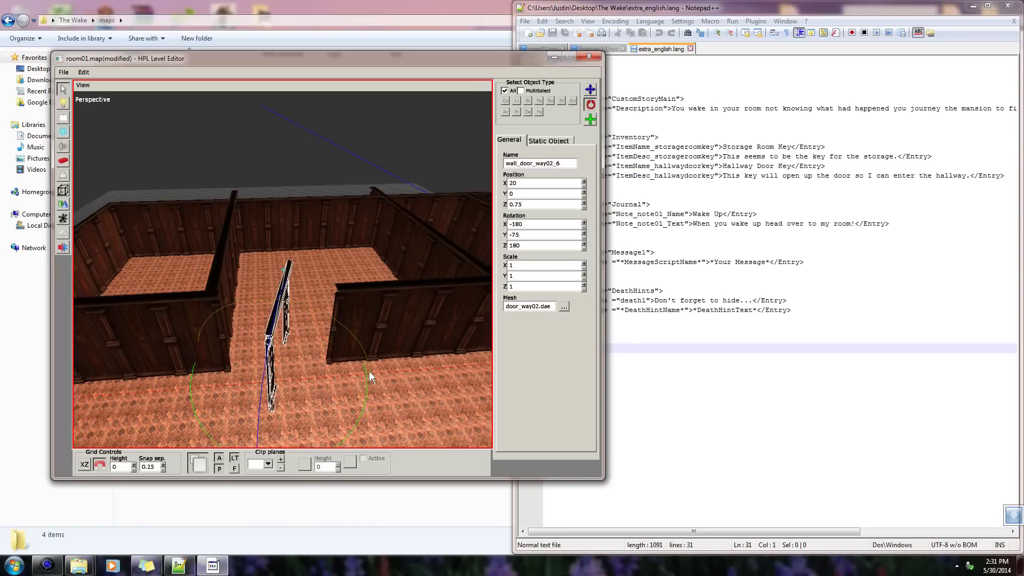
{"action": "key", "text": "ctrl+z"}
{"action": "left_click_drag", "start_coordinate": [365, 410], "coordinate": [383, 373]}
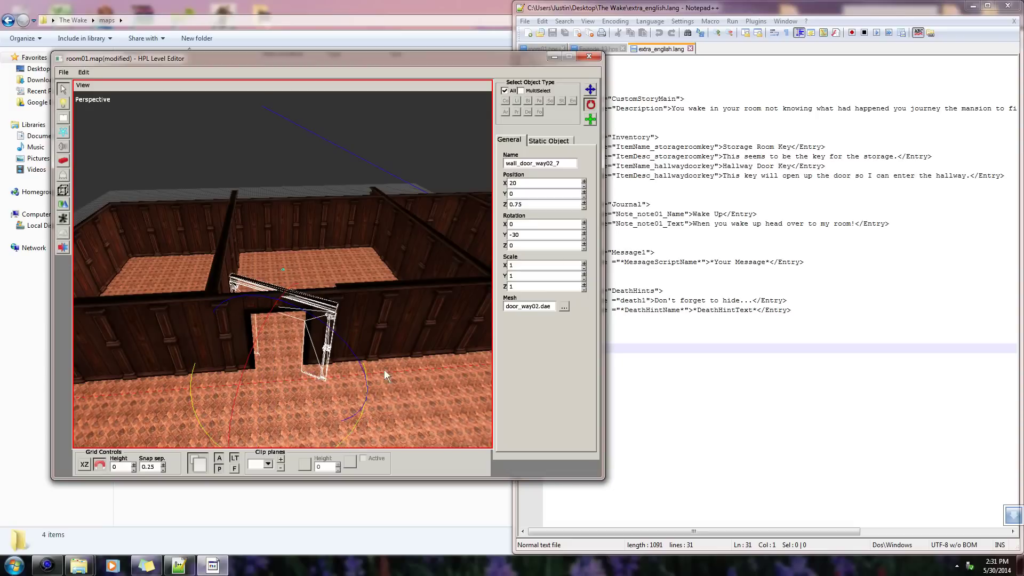
{"action": "left_click_drag", "start_coordinate": [347, 434], "coordinate": [370, 415]}
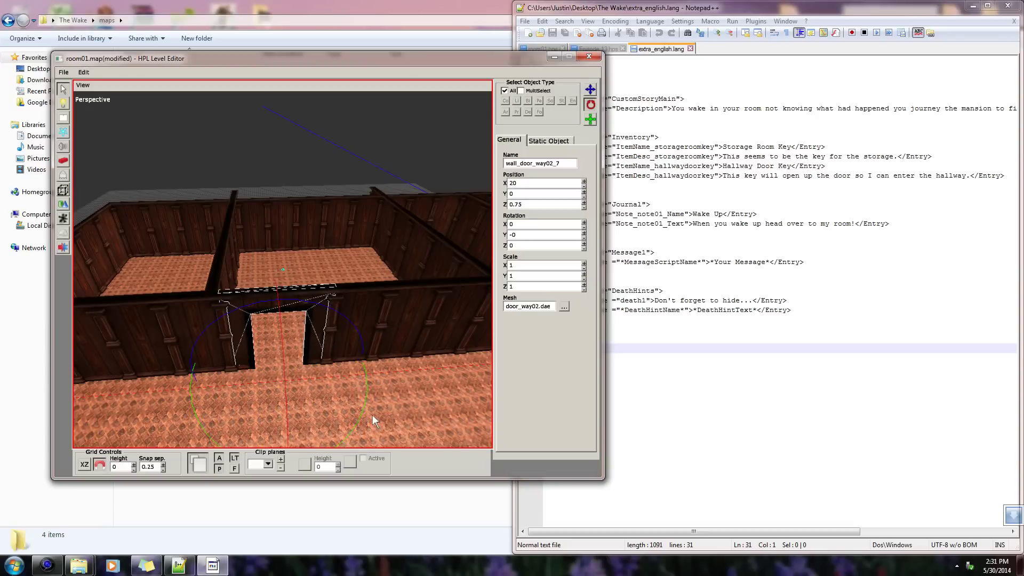
{"action": "middle_click_drag", "start_coordinate": [413, 336], "coordinate": [197, 143]}
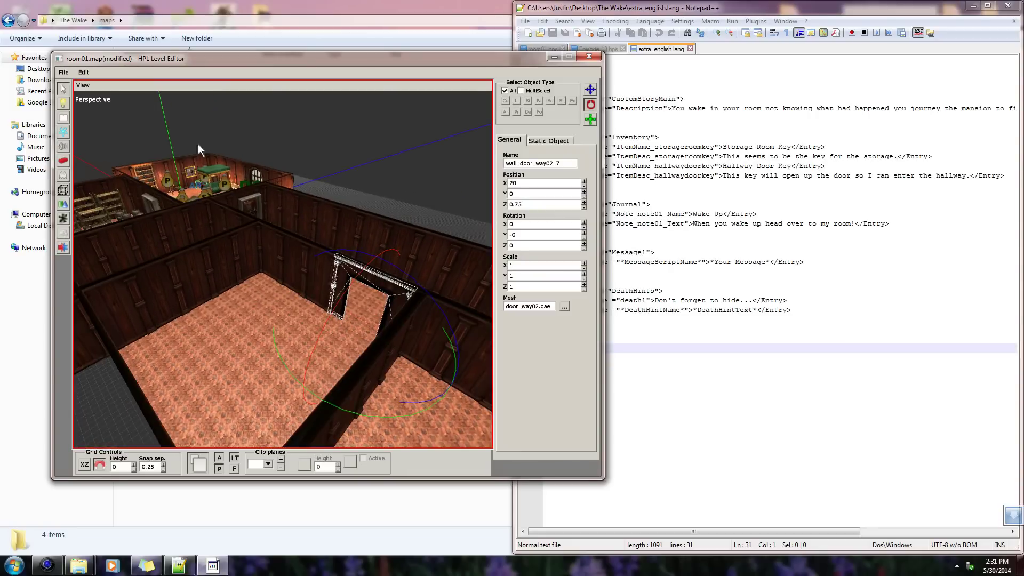
{"action": "left_click", "coordinate": [64, 72]}
{"action": "left_click", "coordinate": [88, 74]}
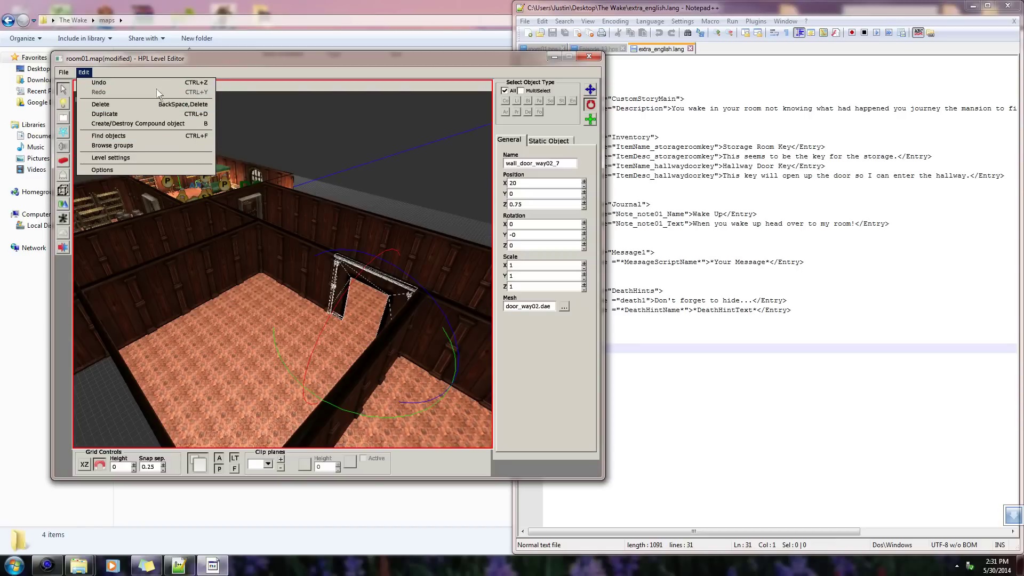
{"action": "left_click", "coordinate": [383, 181]}
- Place a mansionbase door_frame in the doorway opening between the hallway and the middle room
{"action": "left_click_drag", "start_coordinate": [415, 169], "coordinate": [376, 283], "text": "alt"}
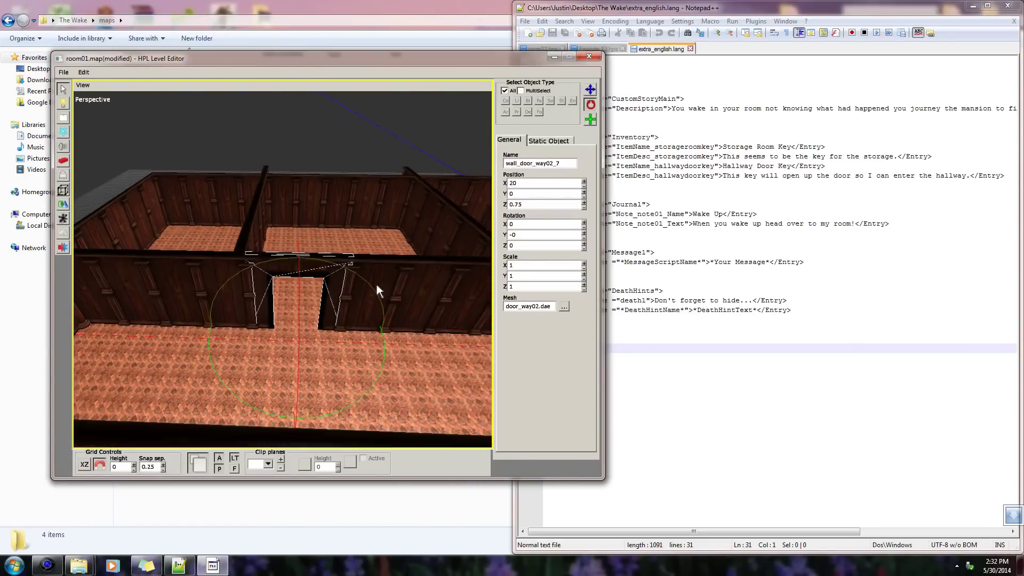
{"action": "left_click", "coordinate": [63, 160]}
{"action": "left_click", "coordinate": [520, 147]}
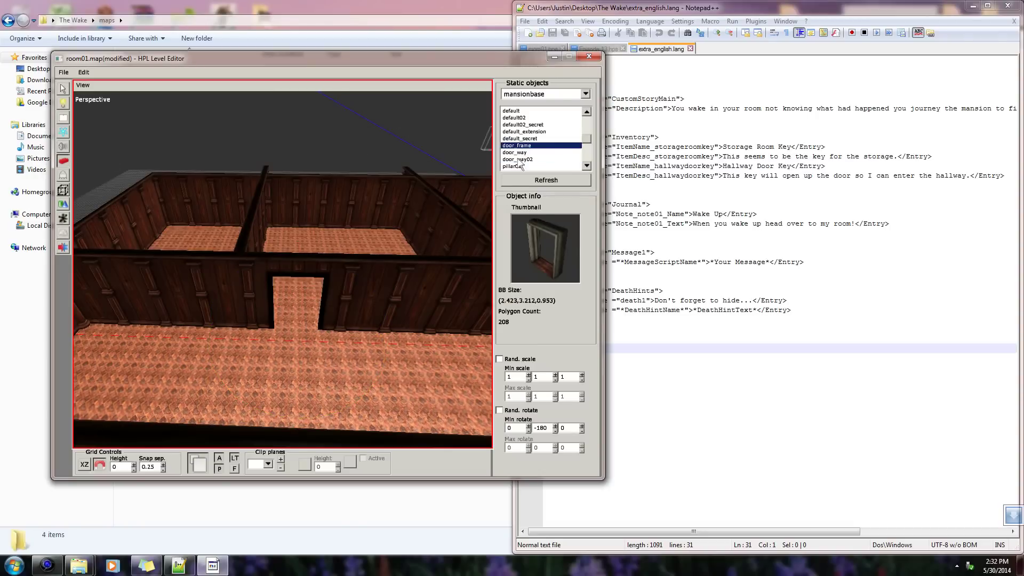
{"action": "left_click", "coordinate": [297, 328]}
{"action": "left_click_drag", "start_coordinate": [305, 324], "coordinate": [325, 298], "text": "alt"}
{"action": "scroll", "coordinate": [323, 309], "scroll_direction": "up", "scroll_amount": 4, "text": "alt"}
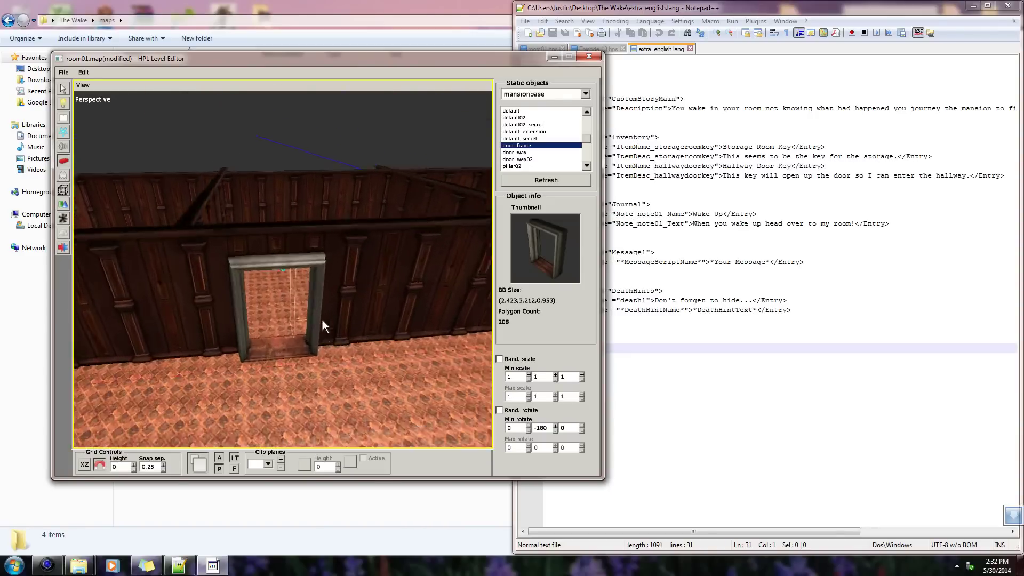
- Place a mansion door entity from the door category inside the new door frame
{"action": "left_click", "coordinate": [64, 176]}
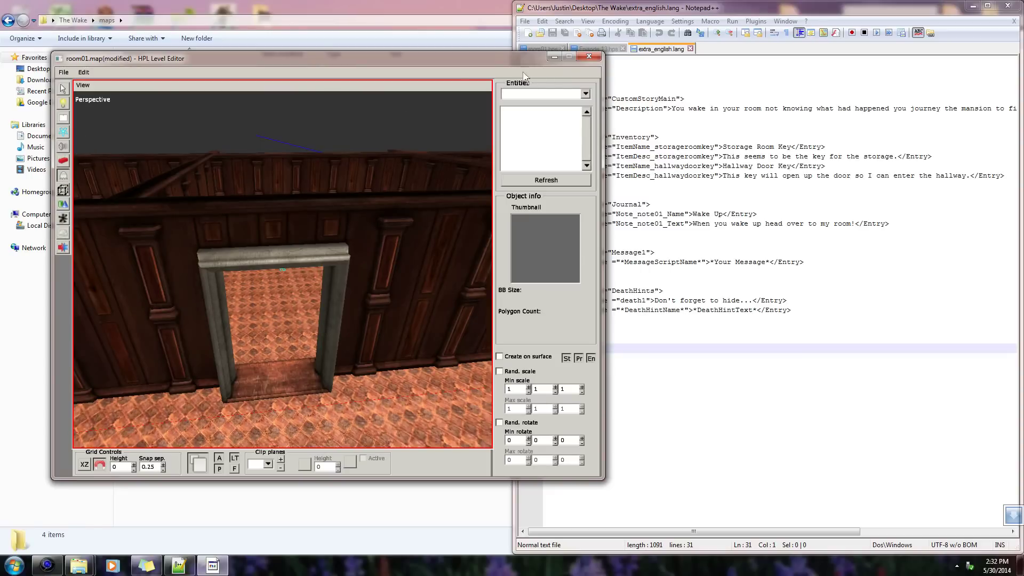
{"action": "left_click", "coordinate": [585, 94]}
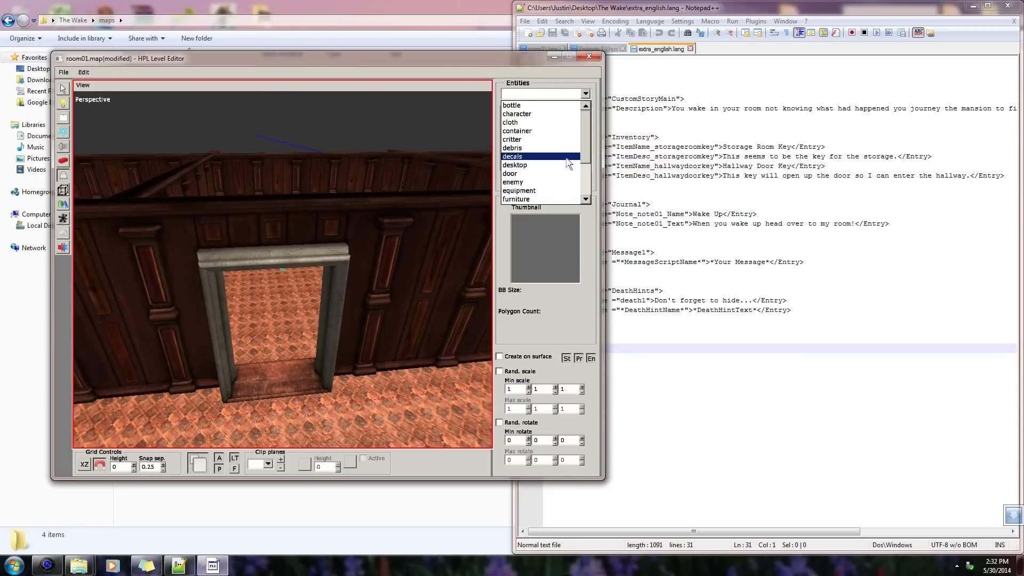
{"action": "left_click_drag", "start_coordinate": [586, 158], "coordinate": [583, 165]}
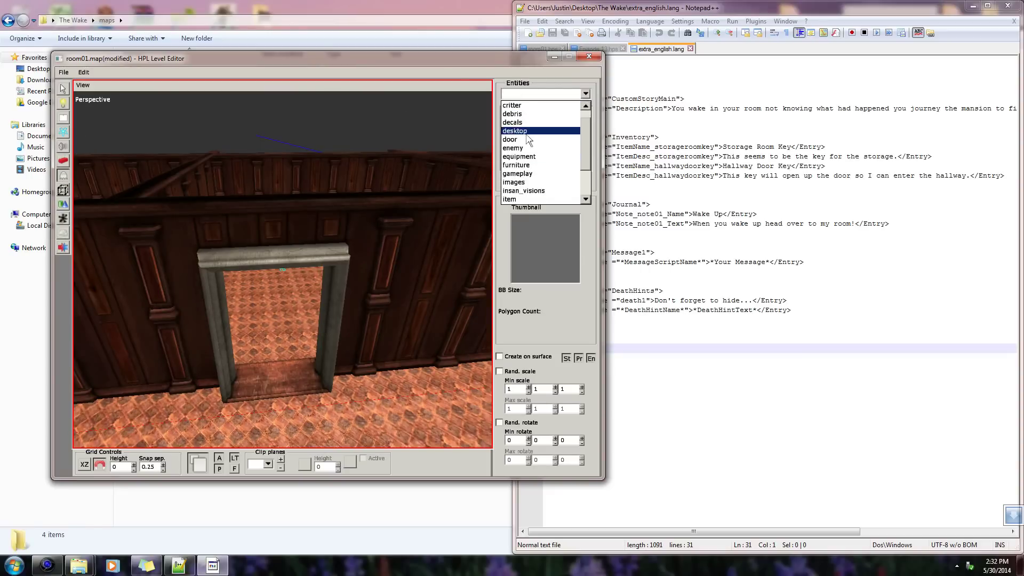
{"action": "left_click", "coordinate": [524, 142]}
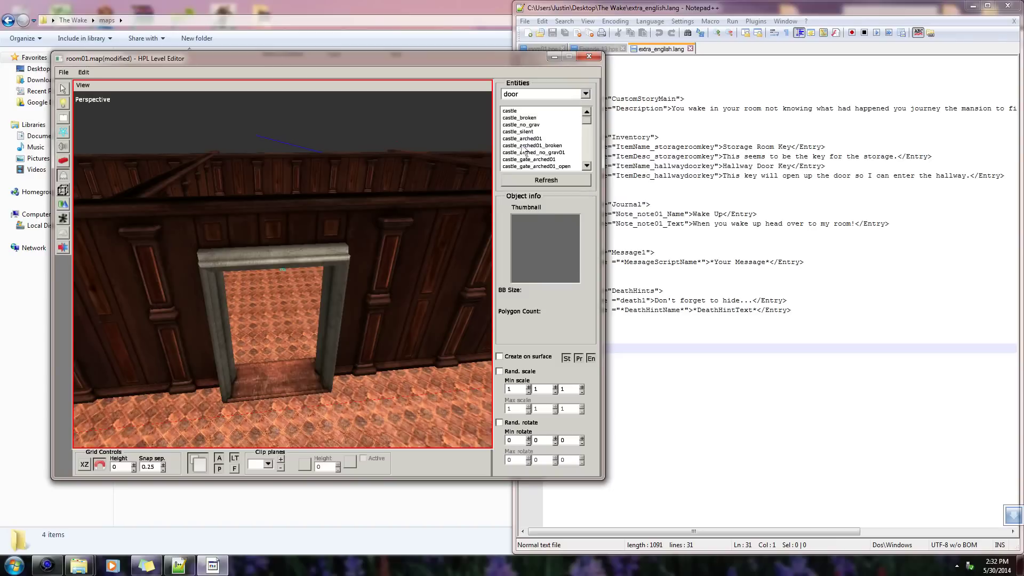
{"action": "left_click", "coordinate": [547, 132]}
{"action": "scroll", "coordinate": [546, 141], "scroll_direction": "down", "scroll_amount": 3}
{"action": "left_click", "coordinate": [534, 165]}
{"action": "scroll", "coordinate": [535, 165], "scroll_direction": "down", "scroll_amount": 4}
{"action": "left_click", "coordinate": [539, 154]}
{"action": "scroll", "coordinate": [541, 157], "scroll_direction": "down", "scroll_amount": 3}
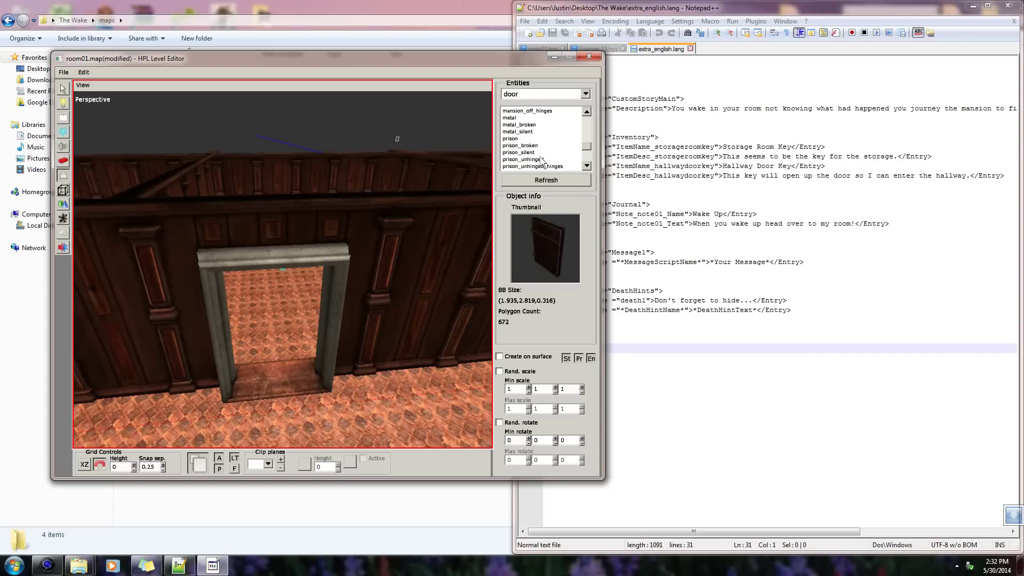
{"action": "scroll", "coordinate": [529, 122], "scroll_direction": "up", "scroll_amount": 2}
{"action": "left_click", "coordinate": [531, 131]}
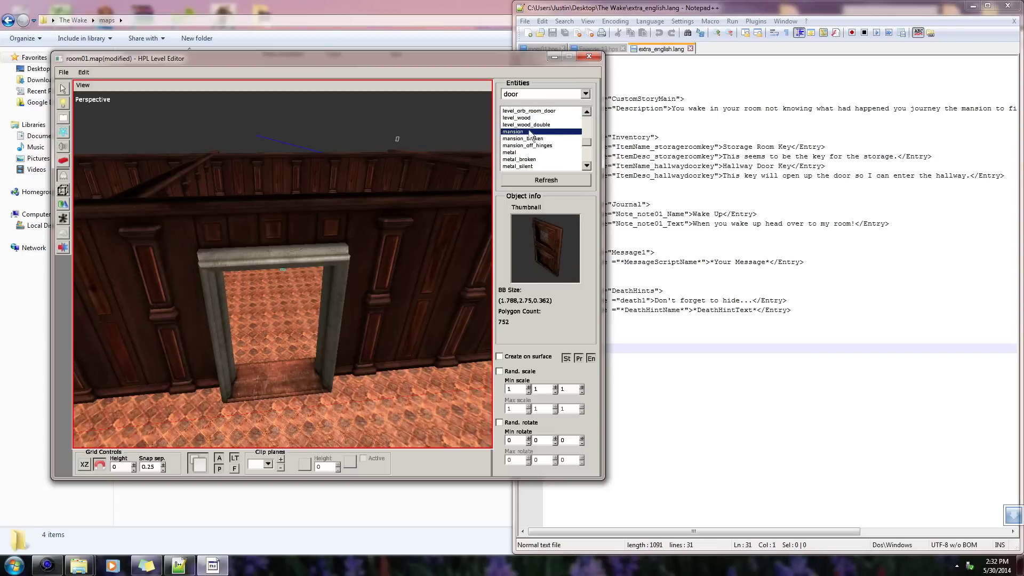
{"action": "left_click", "coordinate": [275, 377]}
- Examine the fit of the mansion door in its frame and the hallway wall around it
{"action": "scroll", "coordinate": [269, 354], "scroll_direction": "up", "scroll_amount": 4}
{"action": "middle_click_drag", "start_coordinate": [274, 355], "coordinate": [309, 387]}
{"action": "left_click_drag", "start_coordinate": [309, 387], "coordinate": [229, 280], "text": "alt"}
{"action": "middle_click_drag", "start_coordinate": [358, 245], "coordinate": [309, 246], "text": "alt"}
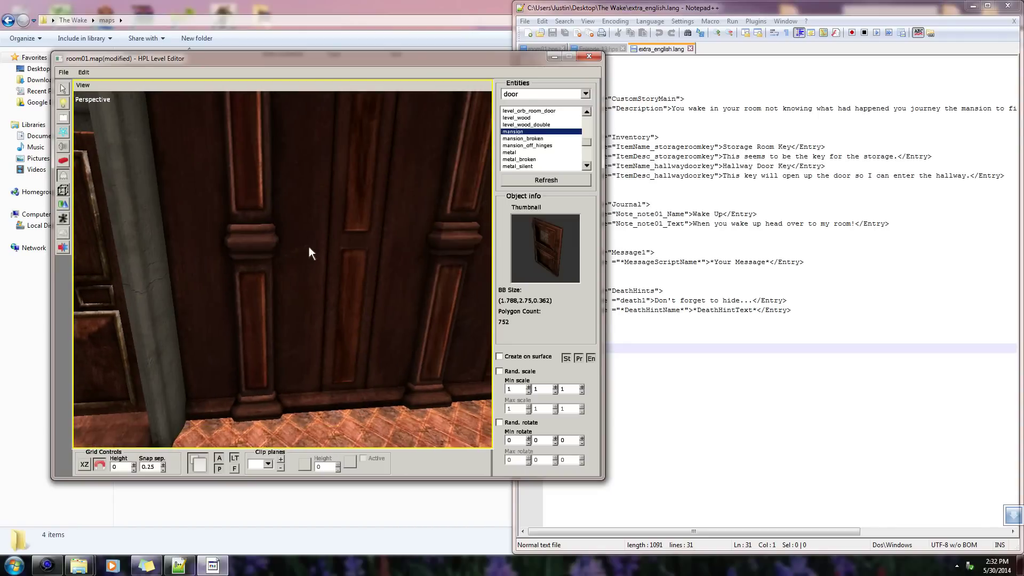
{"action": "scroll", "coordinate": [309, 247], "scroll_direction": "down", "scroll_amount": 5}
{"action": "scroll", "coordinate": [321, 268], "scroll_direction": "up", "scroll_amount": 5}
{"action": "left_click_drag", "start_coordinate": [319, 249], "coordinate": [392, 222], "text": "alt"}
{"action": "left_click_drag", "start_coordinate": [280, 240], "coordinate": [377, 278], "text": "alt"}
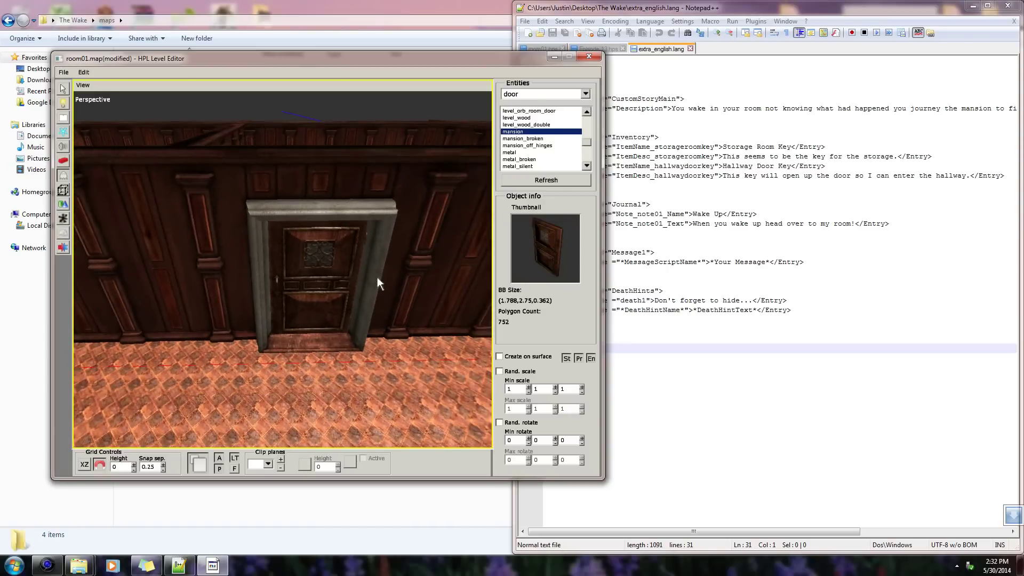
{"action": "scroll", "coordinate": [376, 277], "scroll_direction": "up", "scroll_amount": 4}
{"action": "scroll", "coordinate": [392, 322], "scroll_direction": "down", "scroll_amount": 1}
{"action": "scroll", "coordinate": [395, 315], "scroll_direction": "down", "scroll_amount": 3}
{"action": "middle_click_drag", "start_coordinate": [399, 303], "coordinate": [398, 264], "text": "alt"}
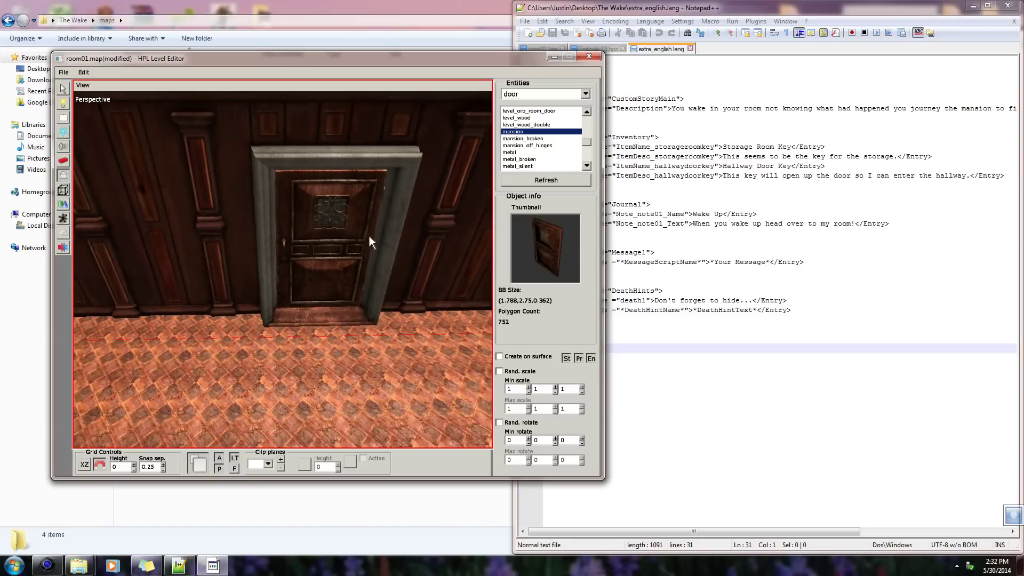
- Select the mansion door and show its entity-specific properties
{"action": "left_click", "coordinate": [63, 88]}
{"action": "left_click", "coordinate": [324, 212]}
{"action": "scroll", "coordinate": [372, 251], "scroll_direction": "up", "scroll_amount": 3}
{"action": "left_click", "coordinate": [537, 141]}
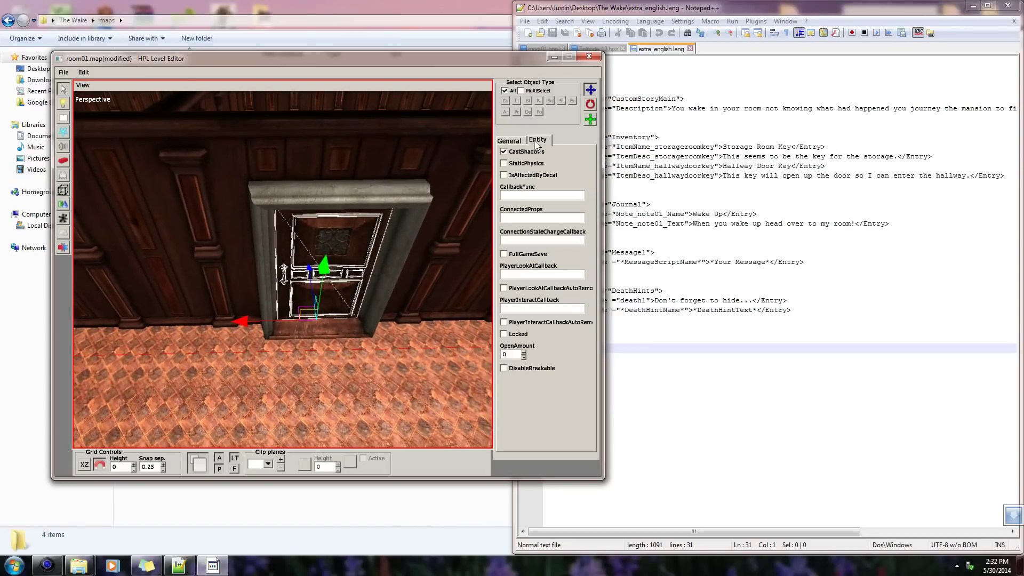
- Delete the two back-to-back partition wall pieces around X 12, Z 6.75 to open a gap between the neighbouring rooms
{"action": "left_click_drag", "start_coordinate": [276, 171], "coordinate": [388, 184], "text": "alt"}
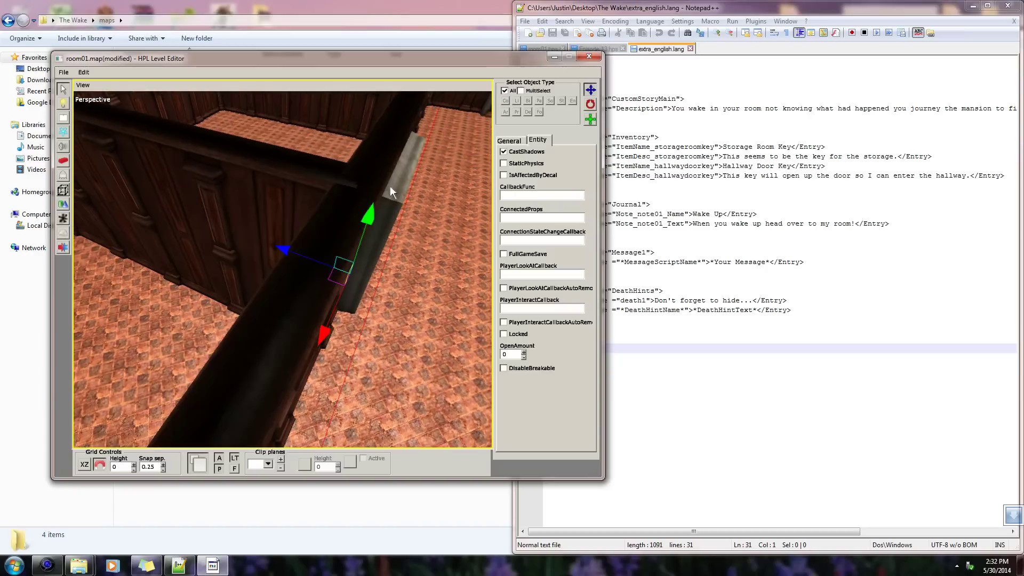
{"action": "left_click_drag", "start_coordinate": [332, 167], "coordinate": [306, 222], "text": "alt"}
{"action": "left_click", "coordinate": [242, 230]}
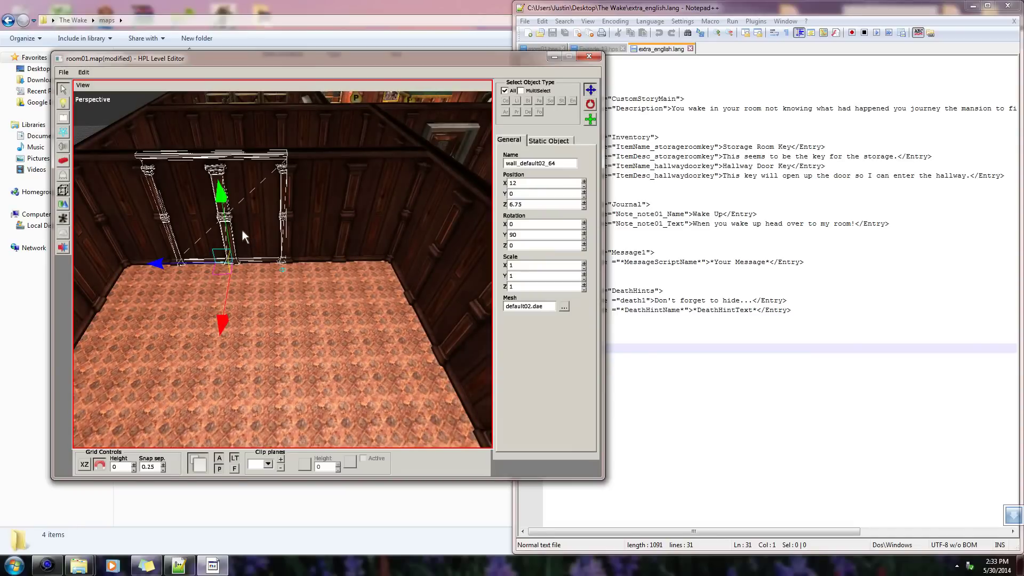
{"action": "middle_click_drag", "start_coordinate": [306, 283], "coordinate": [339, 308], "text": "alt"}
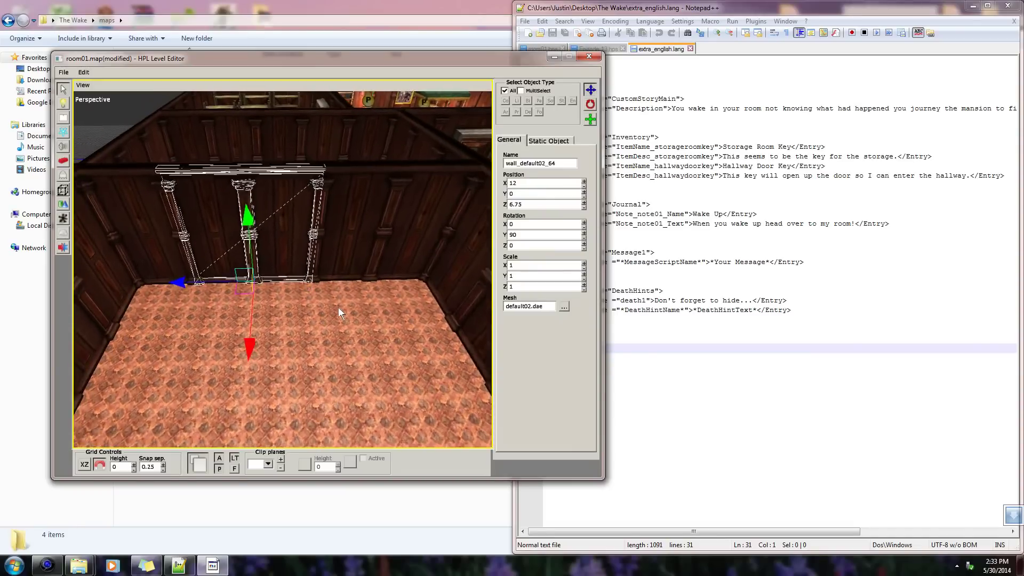
{"action": "key", "text": "Delete"}
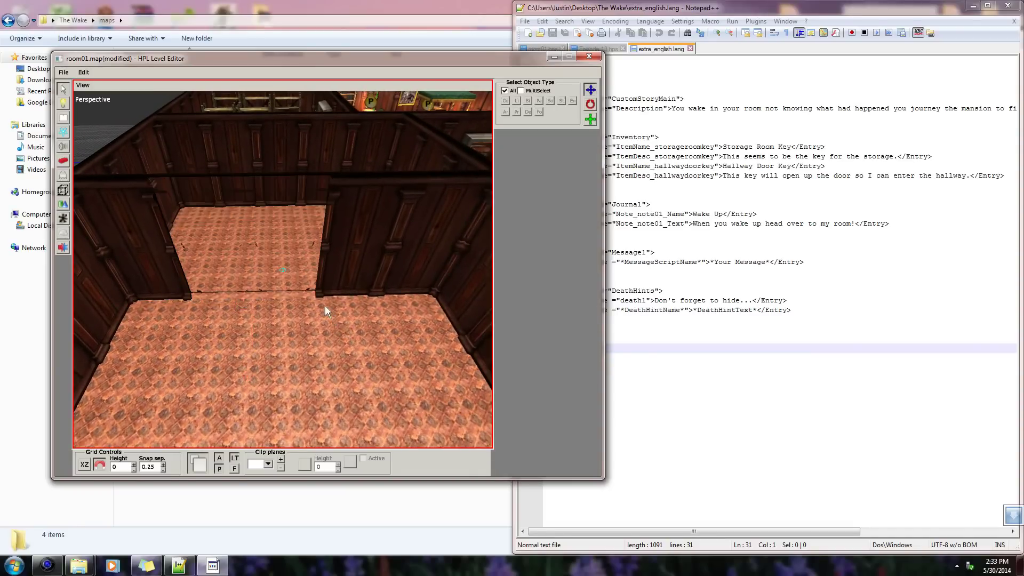
{"action": "left_click_drag", "start_coordinate": [280, 274], "coordinate": [338, 239], "text": "alt"}
{"action": "left_click", "coordinate": [238, 197]}
{"action": "key", "text": "Delete"}
- Place a door_way02 static object from mansionbase, rotated -270 on Y, in the partition gap at X 12, Z 6.75
{"action": "left_click", "coordinate": [63, 160]}
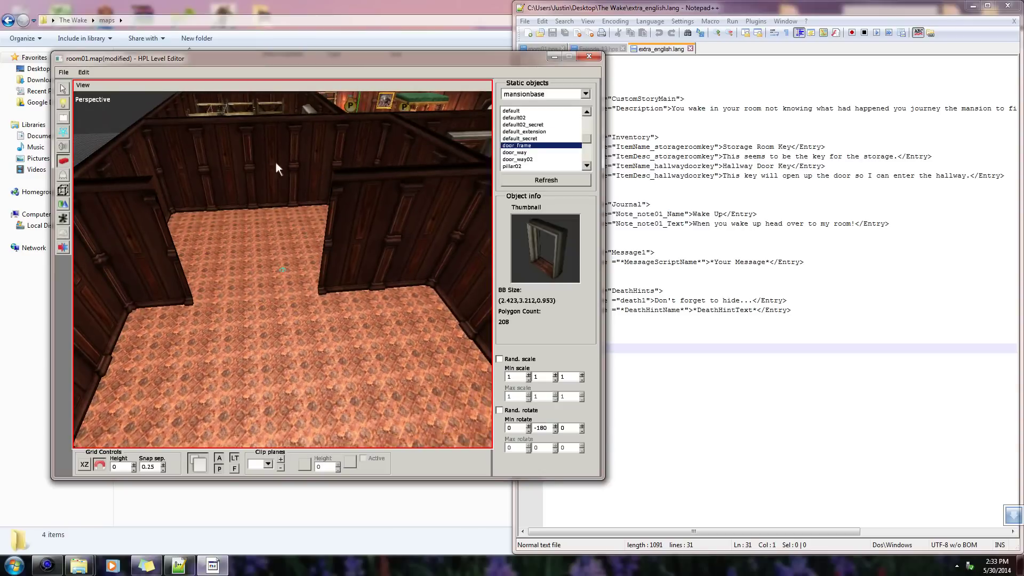
{"action": "left_click", "coordinate": [528, 152]}
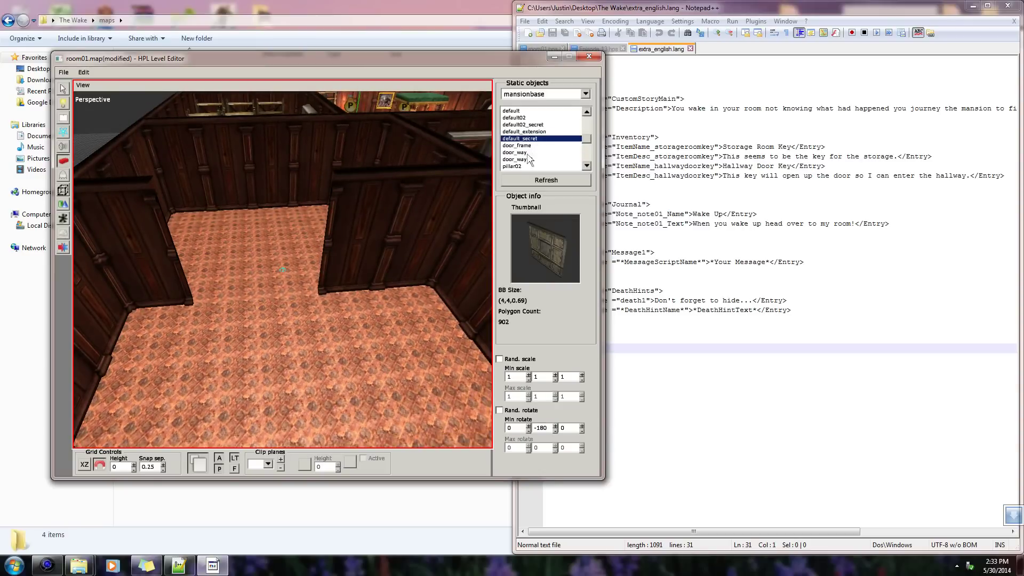
{"action": "left_click", "coordinate": [527, 160]}
{"action": "scroll", "coordinate": [238, 303], "scroll_direction": "up", "scroll_amount": 6}
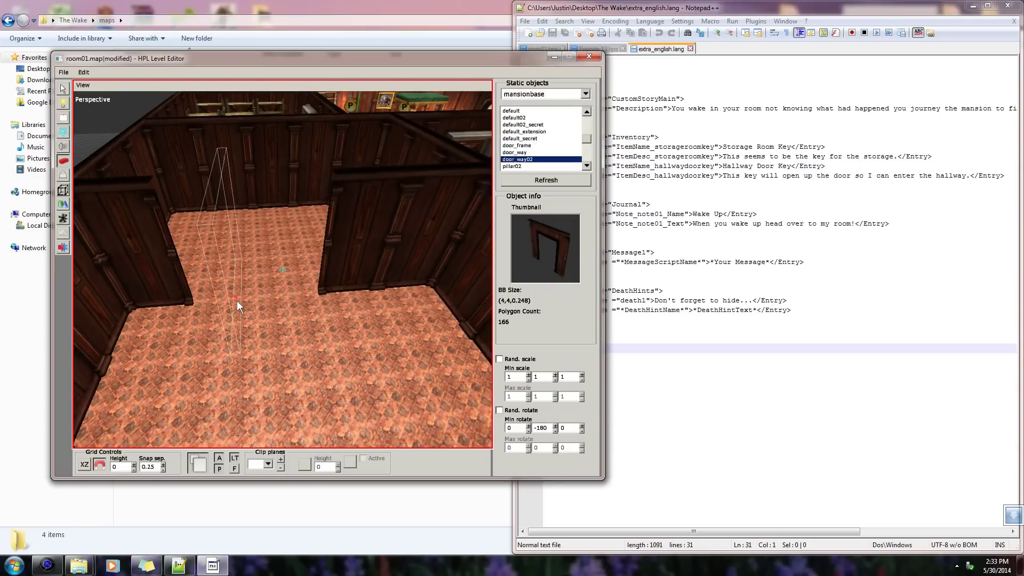
{"action": "left_click", "coordinate": [258, 300]}
{"action": "key", "text": "ctrl+z"}
{"action": "scroll", "coordinate": [258, 300], "scroll_direction": "down", "scroll_amount": 11}
{"action": "scroll", "coordinate": [258, 300], "scroll_direction": "down", "scroll_amount": 1}
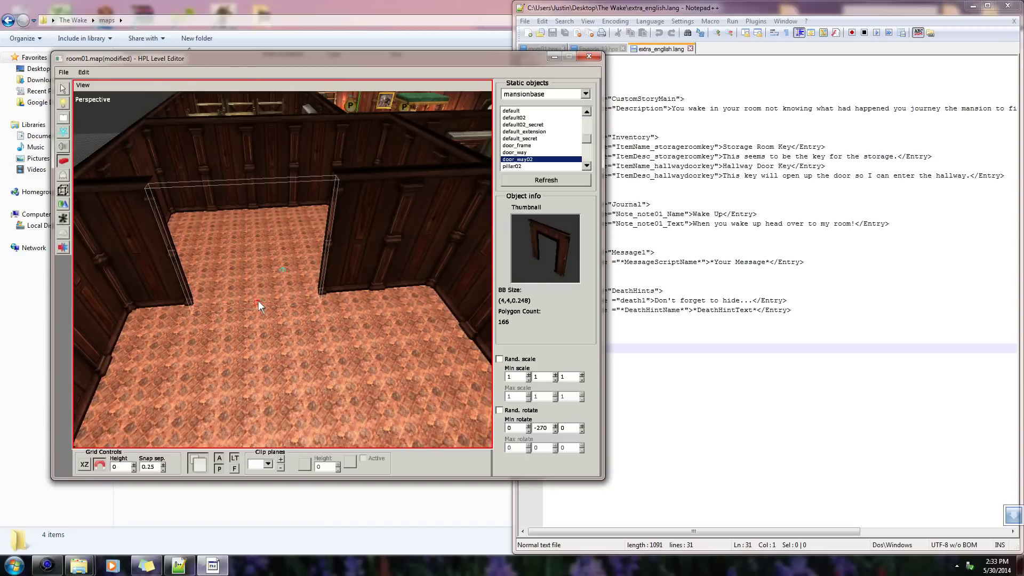
{"action": "left_click", "coordinate": [257, 294]}
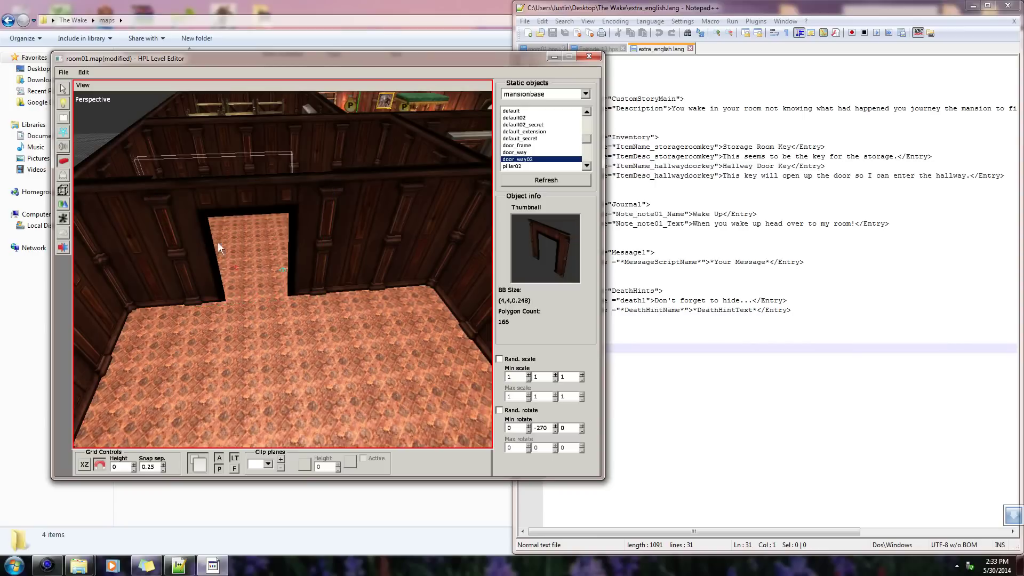
- Rotate the selected door_way02 piece to -90 on Y to face the other room, and save the map
{"action": "left_click", "coordinate": [63, 88]}
{"action": "left_click", "coordinate": [291, 188]}
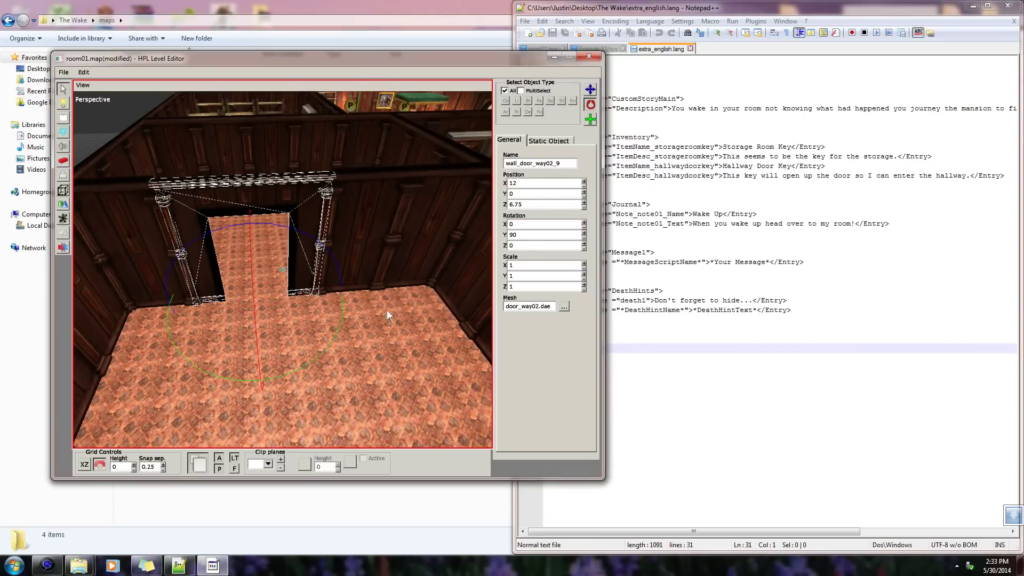
{"action": "left_click_drag", "start_coordinate": [340, 328], "coordinate": [174, 362]}
{"action": "left_click_drag", "start_coordinate": [243, 373], "coordinate": [217, 369]}
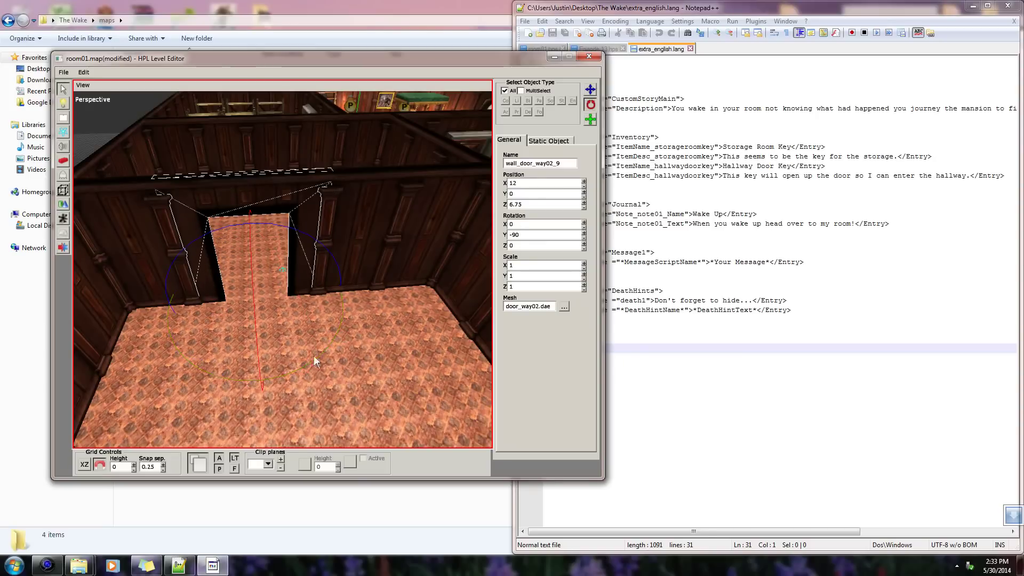
{"action": "key", "text": "ctrl+s"}
- Place a door_frame static object in the opening of the new doorway between the two rooms
{"action": "mouse_move", "coordinate": [340, 238]}
{"action": "left_mouse_down", "text": "alt"}
{"action": "mouse_move", "coordinate": [478, 232]}
{"action": "mouse_move", "coordinate": [395, 223]}
{"action": "mouse_move", "coordinate": [199, 278]}
{"action": "mouse_move", "coordinate": [214, 227]}
{"action": "mouse_move", "coordinate": [330, 228]}
{"action": "mouse_move", "coordinate": [351, 256]}
{"action": "mouse_move", "coordinate": [359, 243]}
{"action": "left_mouse_up", "text": "alt"}
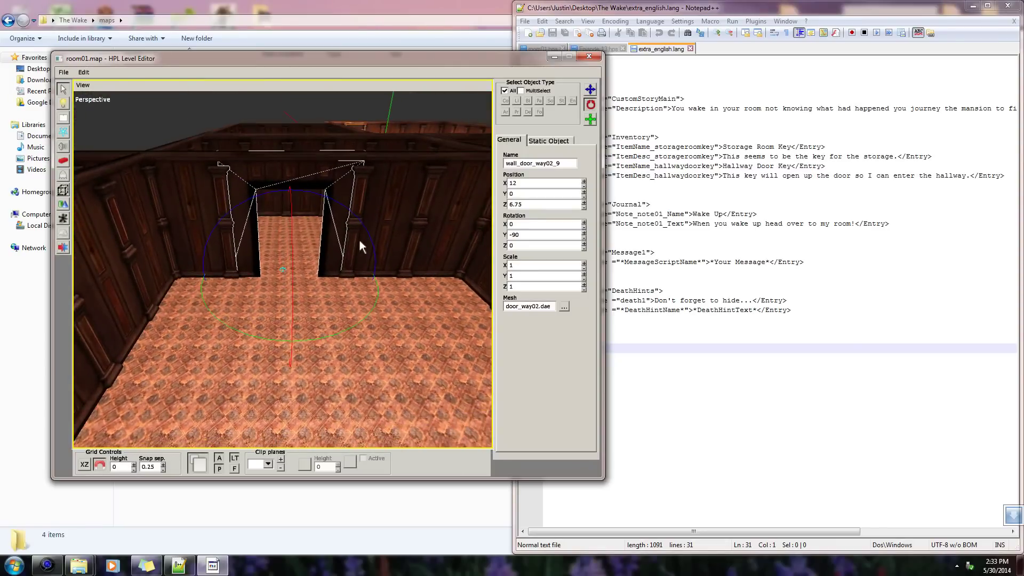
{"action": "left_click", "coordinate": [66, 161]}
{"action": "left_click", "coordinate": [522, 146]}
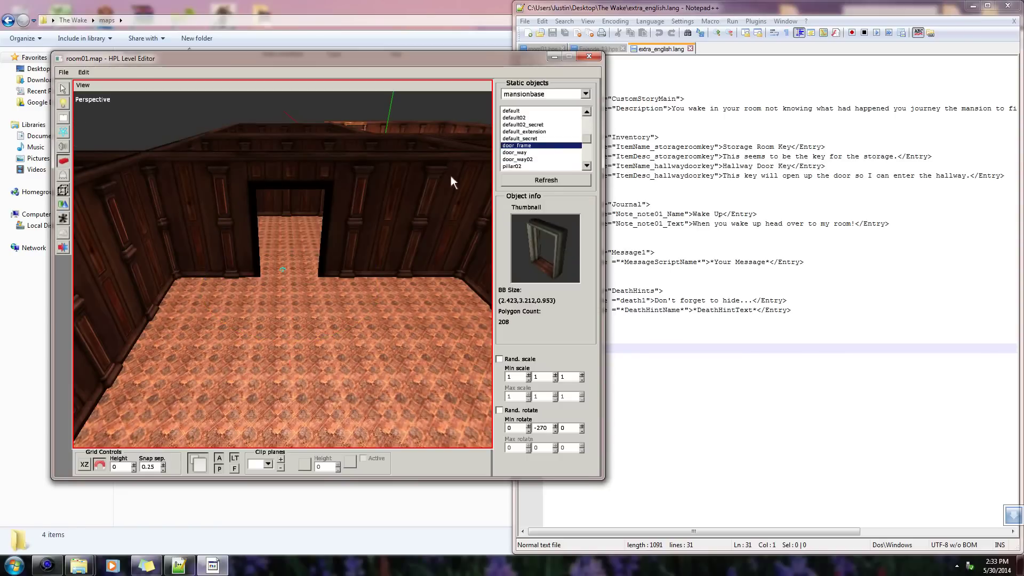
{"action": "left_click", "coordinate": [288, 273]}
{"action": "mouse_move", "coordinate": [287, 274]}
{"action": "left_mouse_down", "text": "alt"}
{"action": "mouse_move", "coordinate": [302, 296]}
{"action": "mouse_move", "coordinate": [310, 375]}
{"action": "mouse_move", "coordinate": [299, 283]}
{"action": "left_mouse_up", "text": "alt"}
{"action": "left_click", "coordinate": [531, 153]}
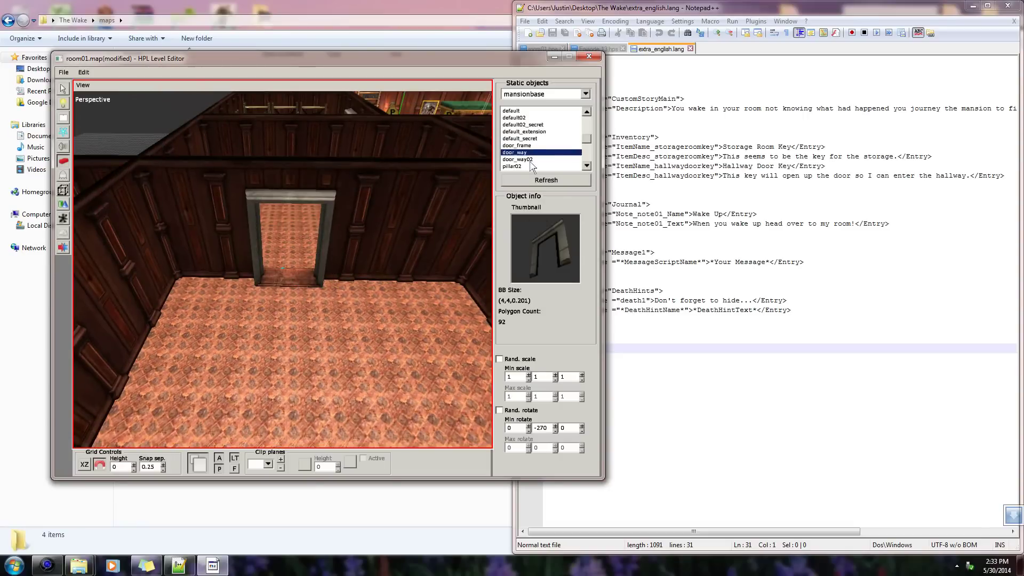
- Place a mansion door entity, rotated 90 on Y, inside the new door frame and save the map
{"action": "left_click", "coordinate": [63, 176]}
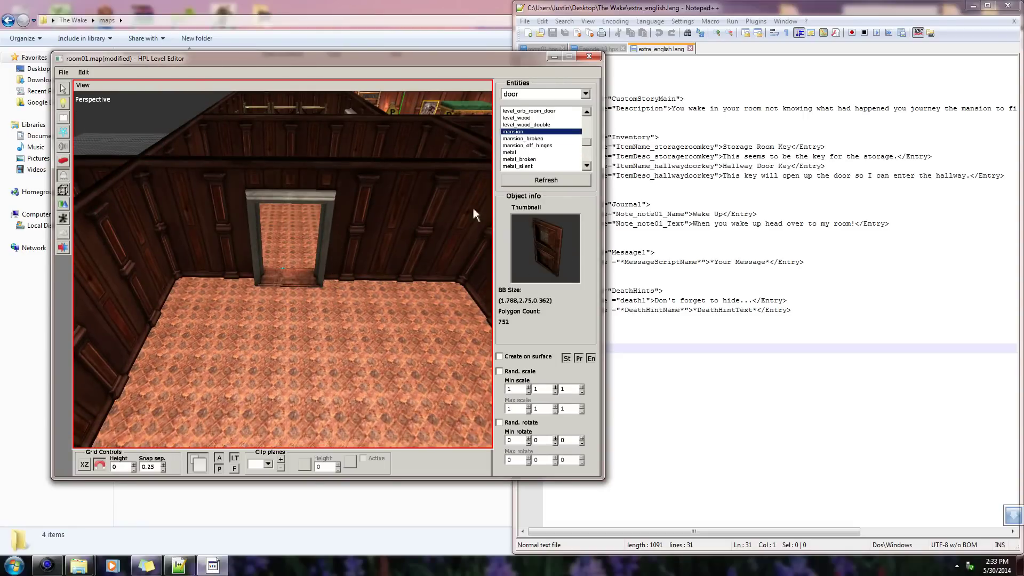
{"action": "left_click_drag", "start_coordinate": [306, 311], "coordinate": [311, 373], "text": "alt"}
{"action": "scroll", "coordinate": [311, 373], "scroll_direction": "up", "scroll_amount": 3}
{"action": "scroll", "coordinate": [311, 323], "scroll_direction": "up", "scroll_amount": 5, "text": "shift"}
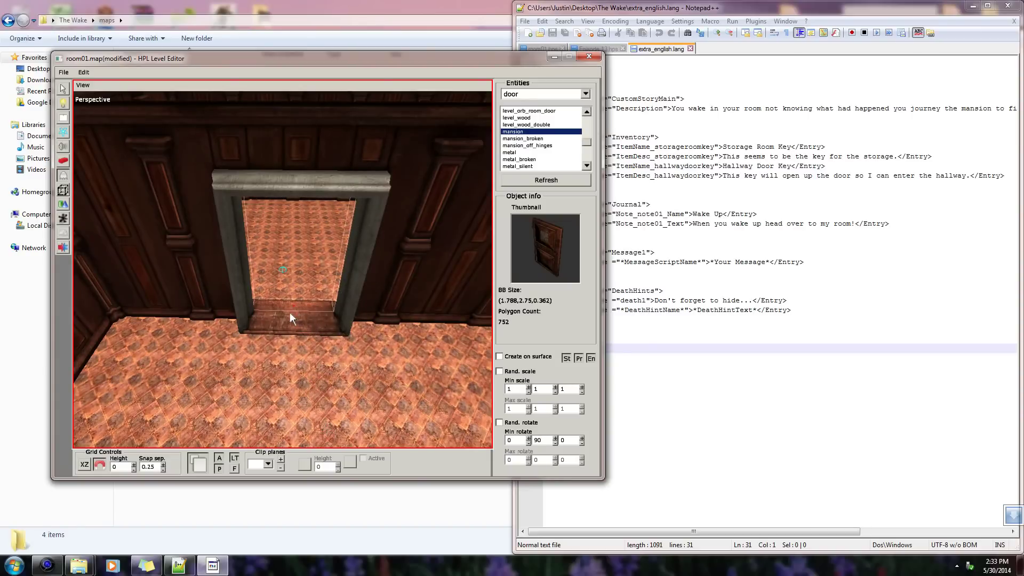
{"action": "left_click", "coordinate": [297, 318]}
{"action": "scroll", "coordinate": [320, 320], "scroll_direction": "up", "scroll_amount": 2}
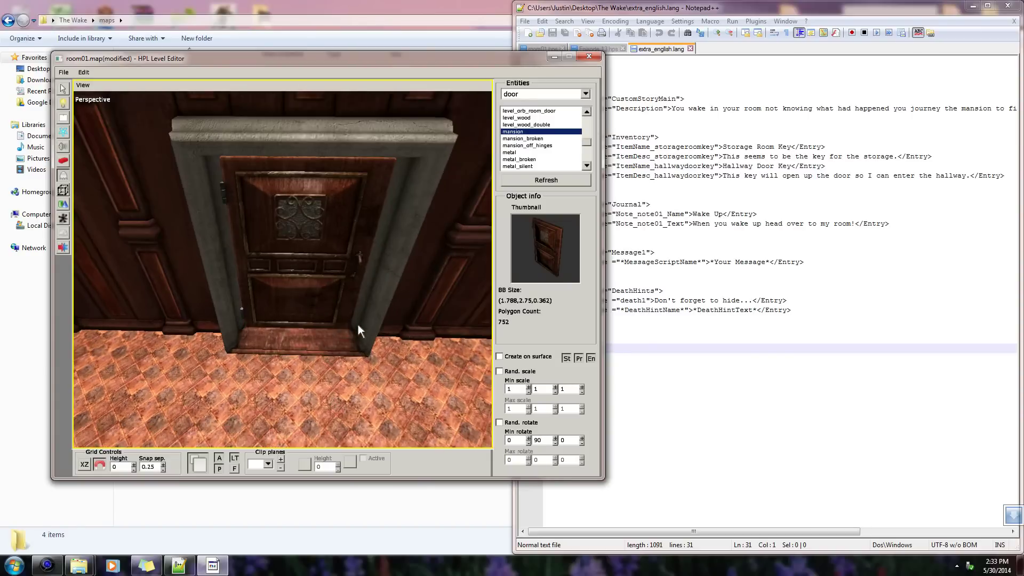
{"action": "left_click_drag", "start_coordinate": [357, 324], "coordinate": [260, 232], "text": "alt"}
{"action": "scroll", "coordinate": [353, 251], "scroll_direction": "down", "scroll_amount": 4}
{"action": "left_click_drag", "start_coordinate": [180, 262], "coordinate": [309, 333], "text": "alt"}
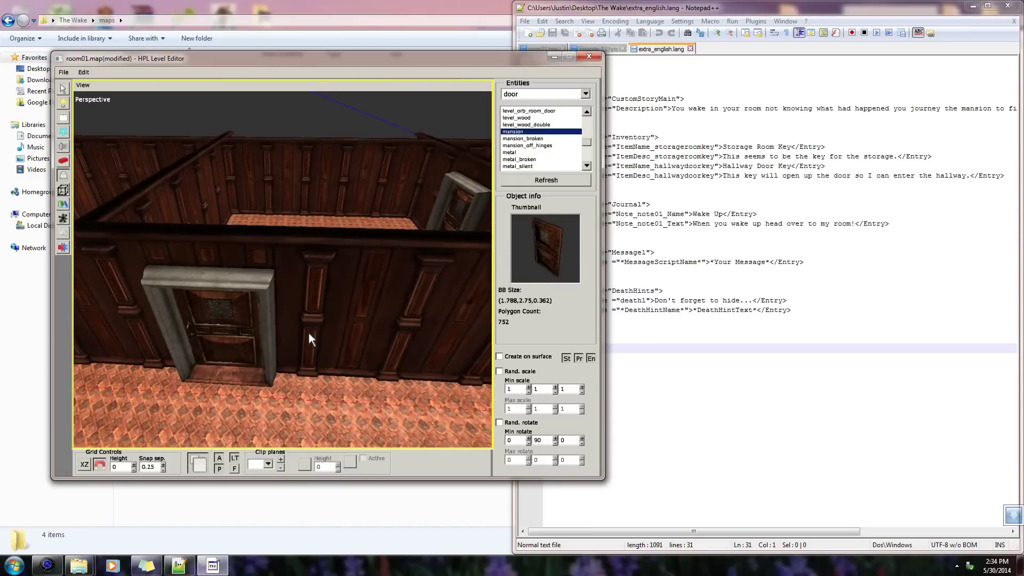
{"action": "left_click", "coordinate": [64, 88]}
{"action": "left_click_drag", "start_coordinate": [280, 142], "coordinate": [352, 248], "text": "alt"}
{"action": "key", "text": "ctrl+s"}
- Examine the partitioned rooms, the hallway and their framed mansion doors from several angles
{"action": "left_click", "coordinate": [319, 263]}
{"action": "left_click", "coordinate": [270, 278]}
{"action": "left_click_drag", "start_coordinate": [178, 255], "coordinate": [232, 232]}
{"action": "left_click", "coordinate": [299, 289]}
{"action": "middle_click_drag", "start_coordinate": [178, 190], "coordinate": [356, 334]}
{"action": "middle_click_drag", "start_coordinate": [300, 264], "coordinate": [108, 162]}
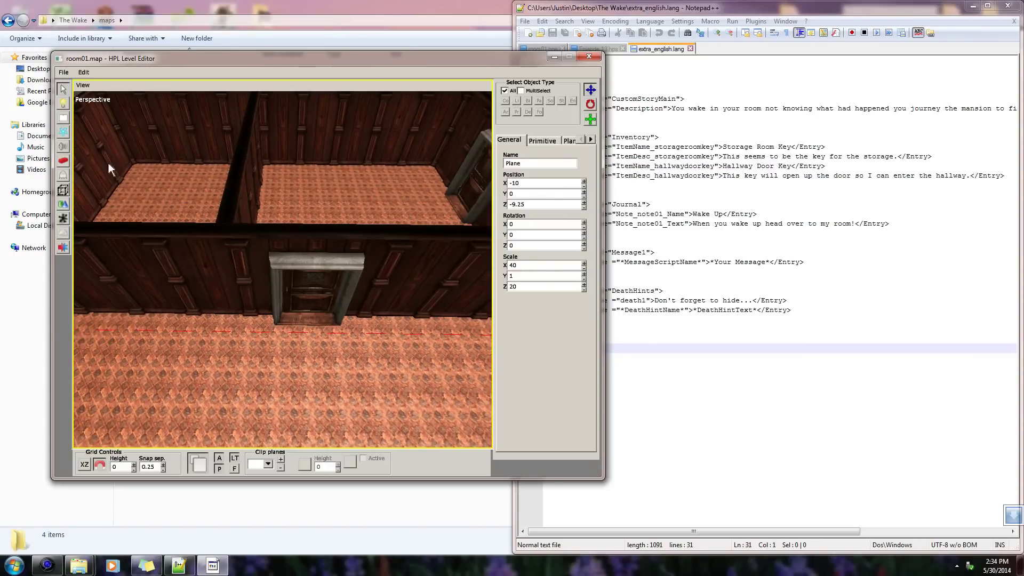
{"action": "middle_click_drag", "start_coordinate": [141, 256], "coordinate": [347, 275]}
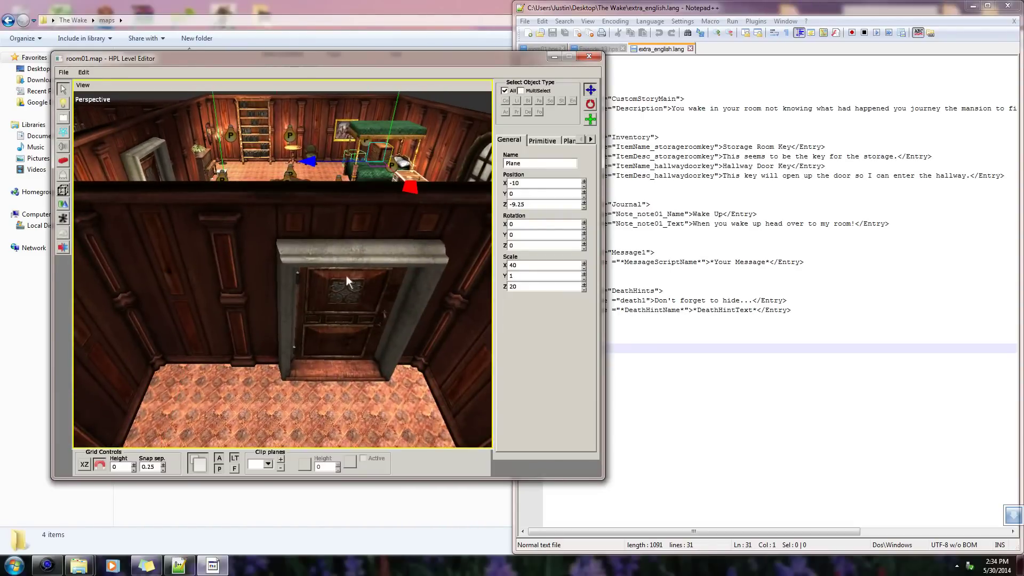
{"action": "middle_click_drag", "start_coordinate": [341, 340], "coordinate": [274, 256]}
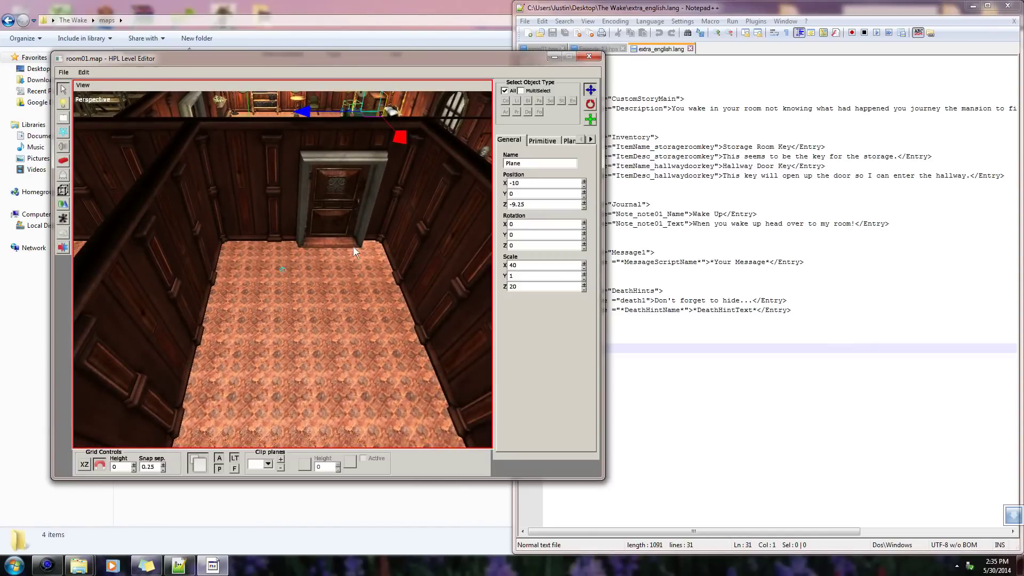
{"action": "middle_click_drag", "start_coordinate": [352, 286], "coordinate": [373, 244]}
{"action": "middle_click_drag", "start_coordinate": [281, 301], "coordinate": [288, 347]}
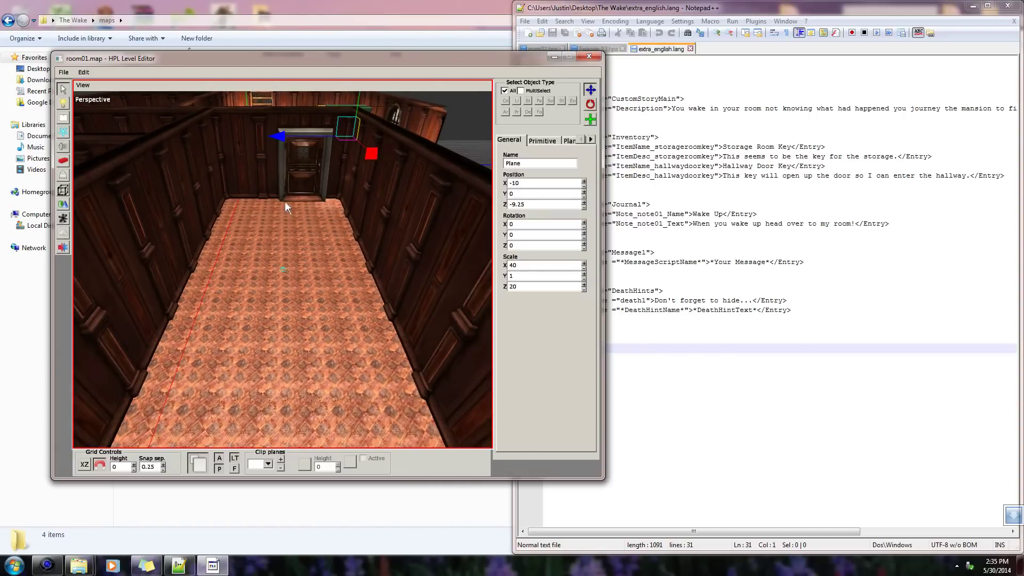
{"action": "middle_click_drag", "start_coordinate": [336, 281], "coordinate": [405, 197]}
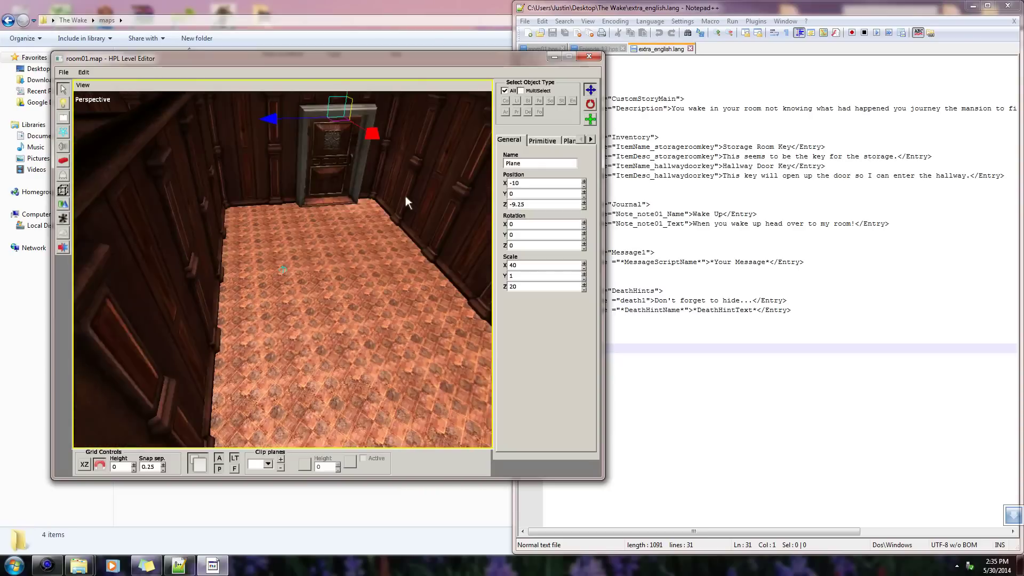
- Create a Script area measuring 0.5 x 3.25 x 2 over the door at the end of the hallway and name it createtimerarea1
{"action": "left_click", "coordinate": [62, 191]}
{"action": "middle_click_drag", "start_coordinate": [351, 216], "coordinate": [290, 321]}
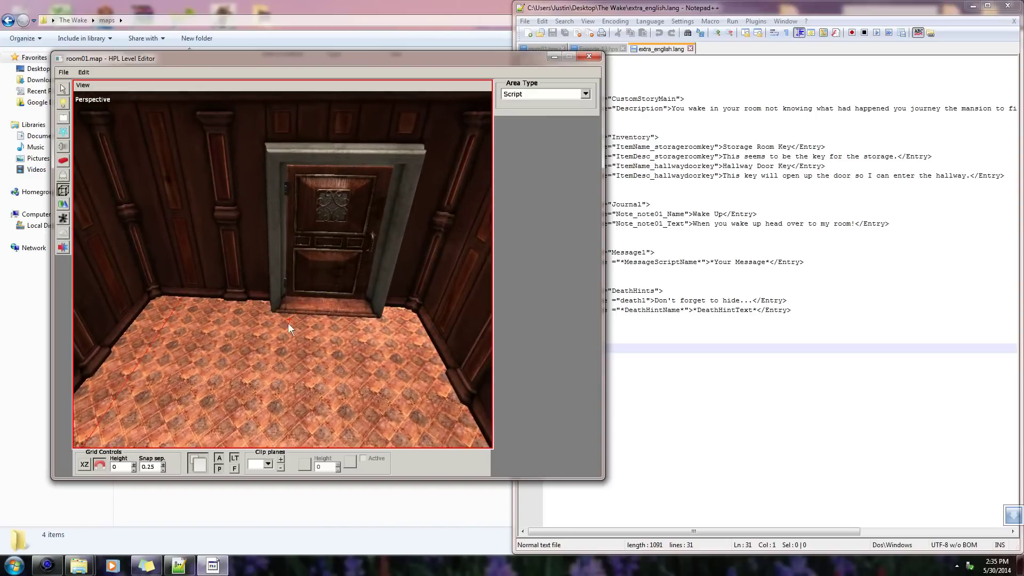
{"action": "left_click_drag", "start_coordinate": [273, 313], "coordinate": [381, 334]}
{"action": "left_click", "coordinate": [398, 155]}
{"action": "middle_click_drag", "start_coordinate": [389, 246], "coordinate": [376, 299]}
{"action": "left_click", "coordinate": [65, 91]}
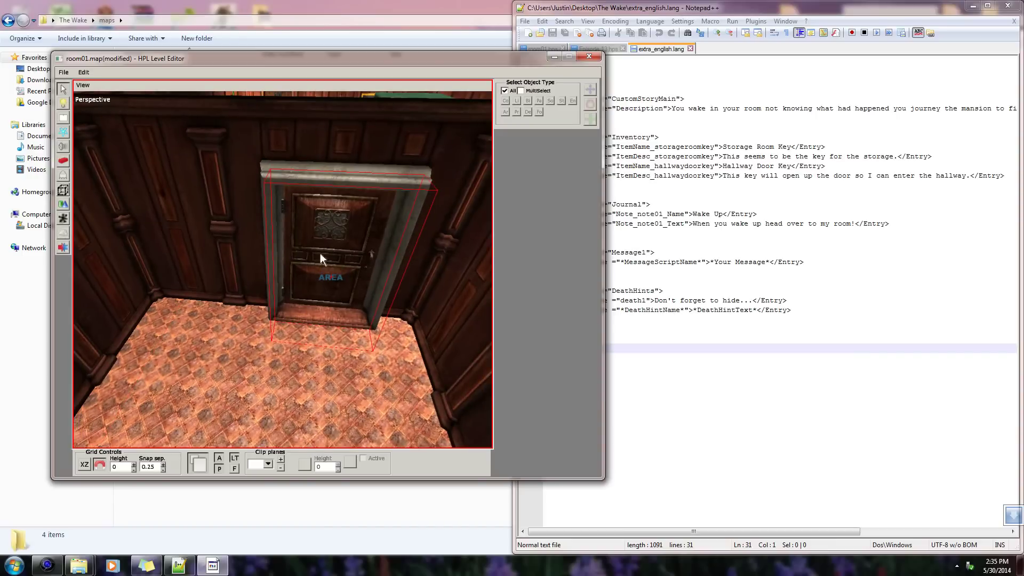
{"action": "left_click", "coordinate": [333, 273]}
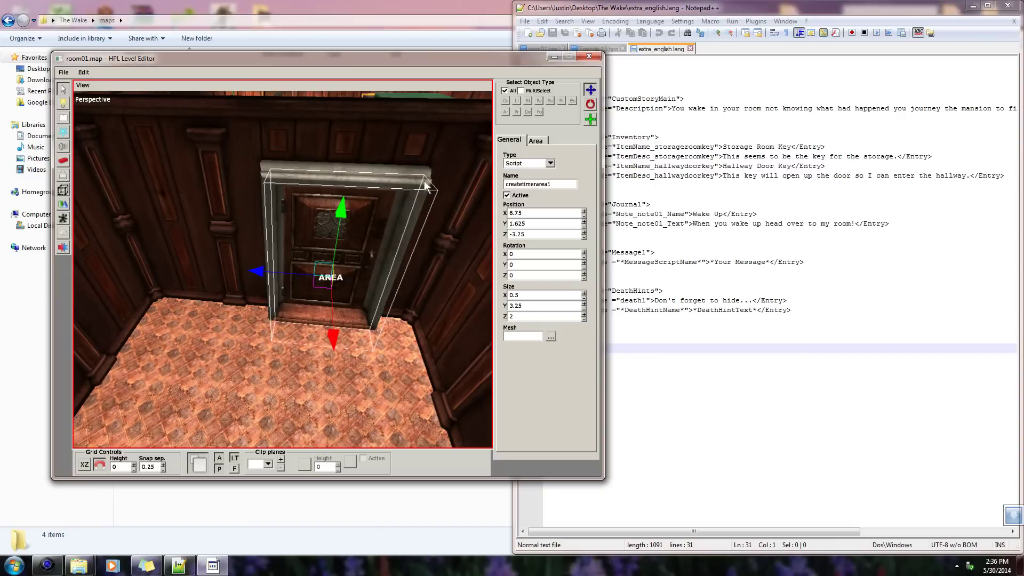
- Review the script area's callback and general properties and its placement at the hallway door
{"action": "left_click_drag", "start_coordinate": [347, 283], "coordinate": [292, 319], "text": "alt"}
{"action": "scroll", "coordinate": [306, 305], "scroll_direction": "down", "scroll_amount": 3}
{"action": "middle_click_drag", "start_coordinate": [292, 319], "coordinate": [335, 264], "text": "alt"}
{"action": "mouse_move", "coordinate": [334, 265]}
{"action": "right_mouse_down", "text": "alt"}
{"action": "mouse_move", "coordinate": [325, 316]}
{"action": "mouse_move", "coordinate": [334, 270]}
{"action": "right_mouse_up", "text": "alt"}
{"action": "left_click_drag", "start_coordinate": [334, 270], "coordinate": [490, 193], "text": "alt"}
{"action": "left_click", "coordinate": [535, 142]}
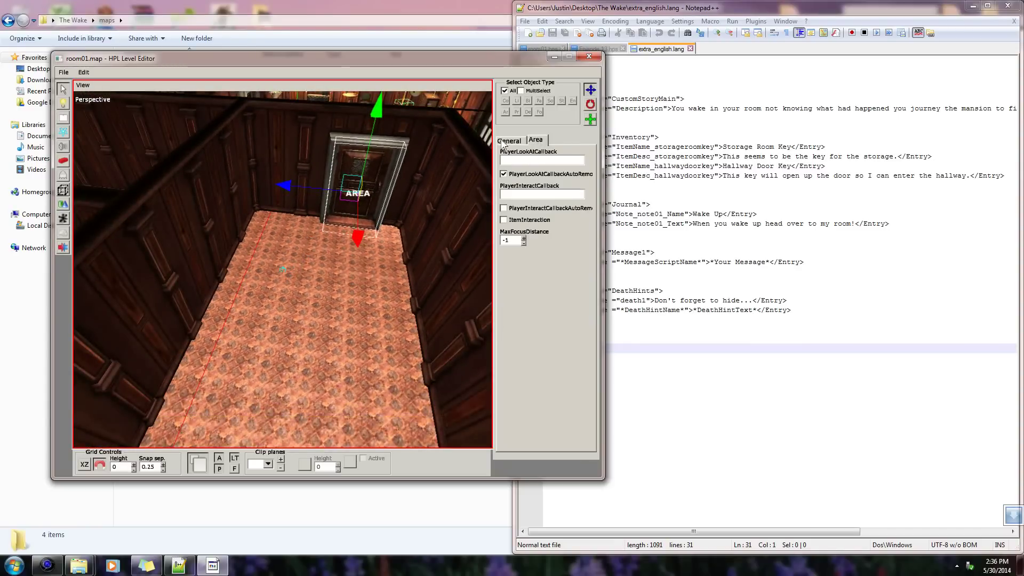
{"action": "left_click", "coordinate": [504, 141]}
{"action": "left_click_drag", "start_coordinate": [366, 256], "coordinate": [334, 245], "text": "alt"}
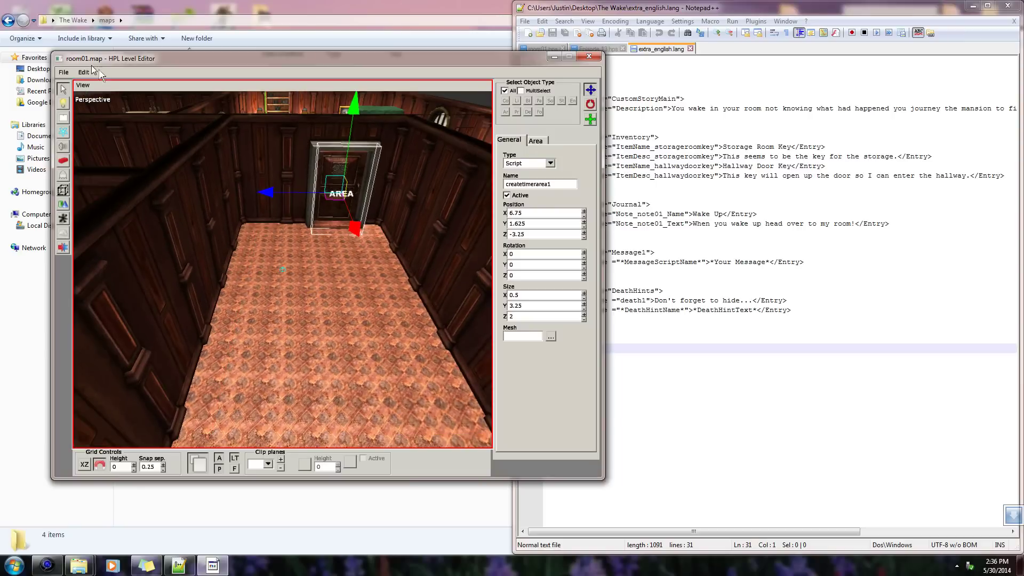
- Place a servant_grunt enemy, rotated 90 on Y, on the floor in front of the hallway door and save the map
{"action": "left_click", "coordinate": [70, 167]}
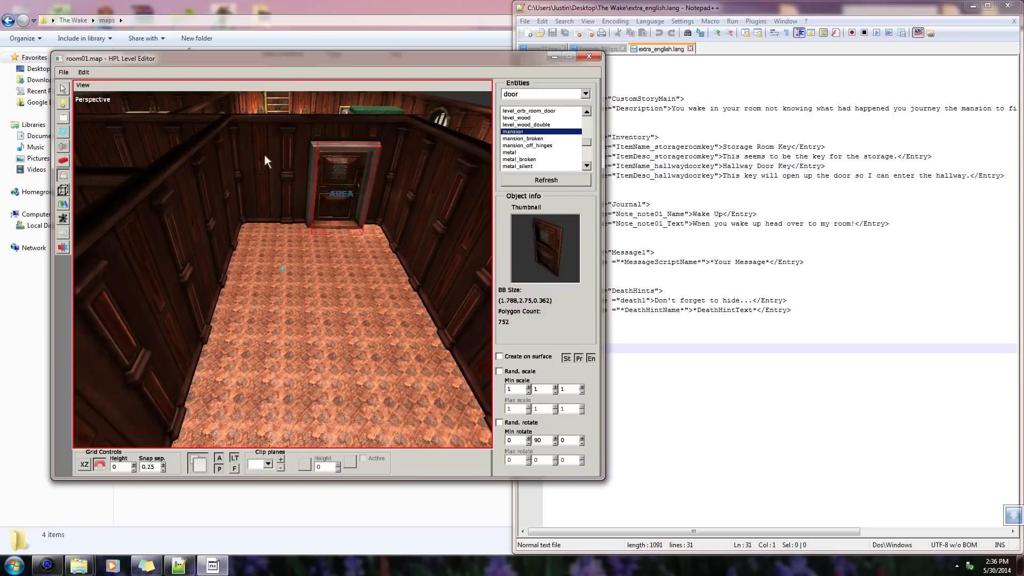
{"action": "left_click", "coordinate": [585, 94]}
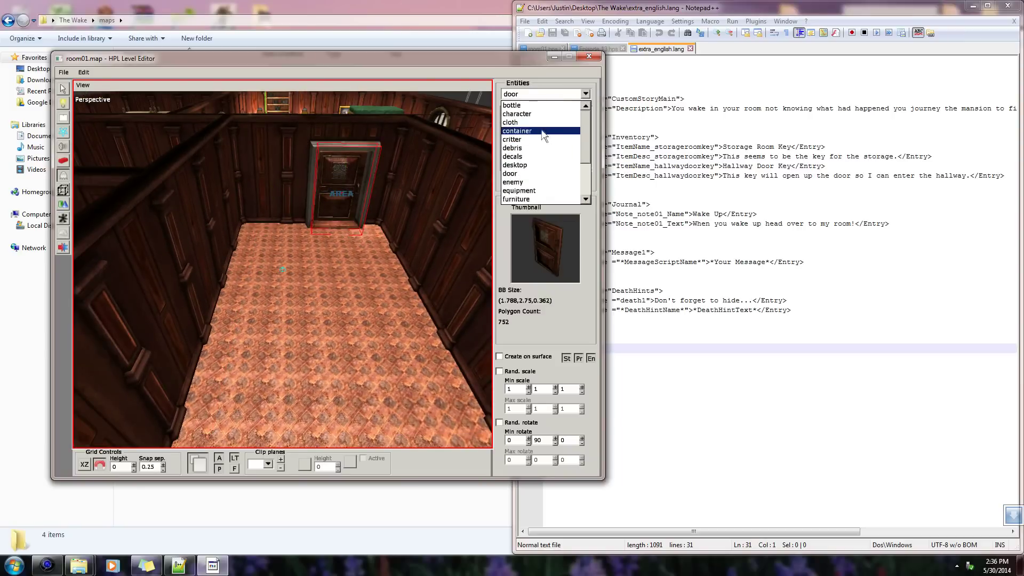
{"action": "left_click", "coordinate": [520, 184]}
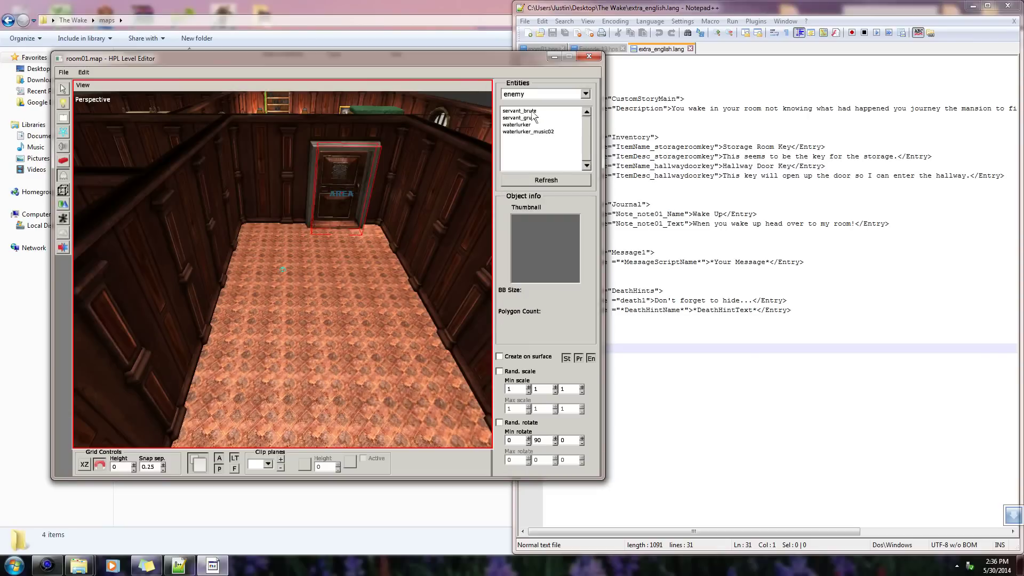
{"action": "left_click", "coordinate": [531, 112]}
{"action": "left_click", "coordinate": [529, 118]}
{"action": "middle_click_drag", "start_coordinate": [336, 262], "coordinate": [299, 337]}
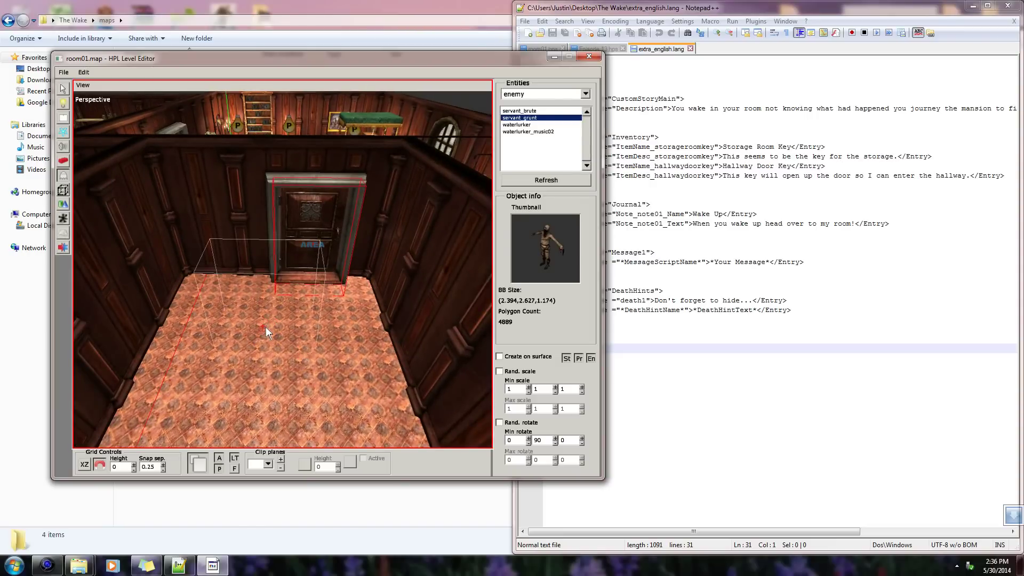
{"action": "left_click", "coordinate": [273, 330]}
{"action": "middle_click_drag", "start_coordinate": [346, 316], "coordinate": [382, 173]}
{"action": "left_click_drag", "start_coordinate": [382, 173], "coordinate": [273, 253], "text": "alt"}
{"action": "key", "text": "ctrl+s"}
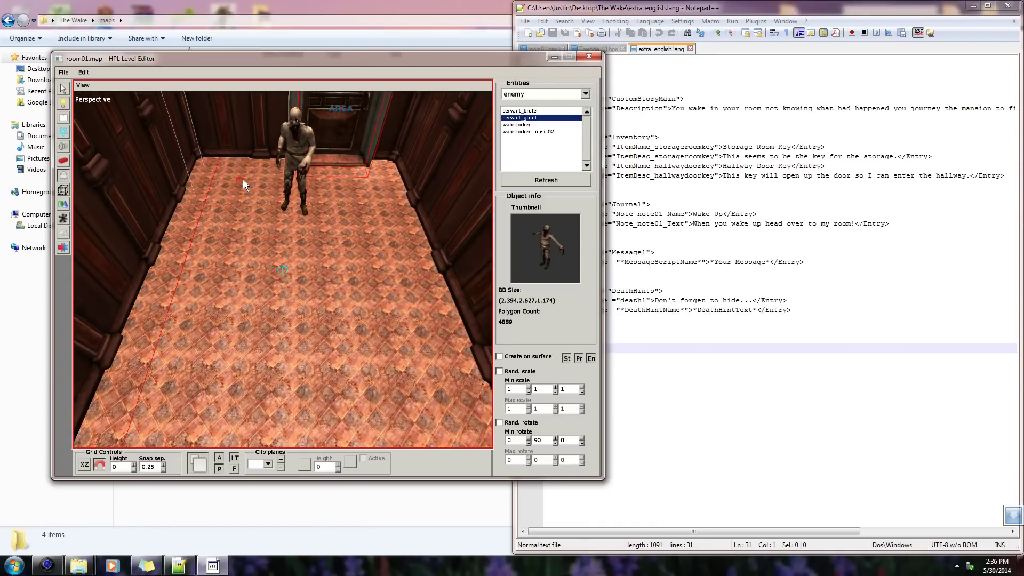
- Rename the servant_grunt enemy to grunt2 and save the map
{"action": "key", "text": "1"}
{"action": "left_click_drag", "start_coordinate": [288, 150], "coordinate": [283, 136], "text": "alt"}
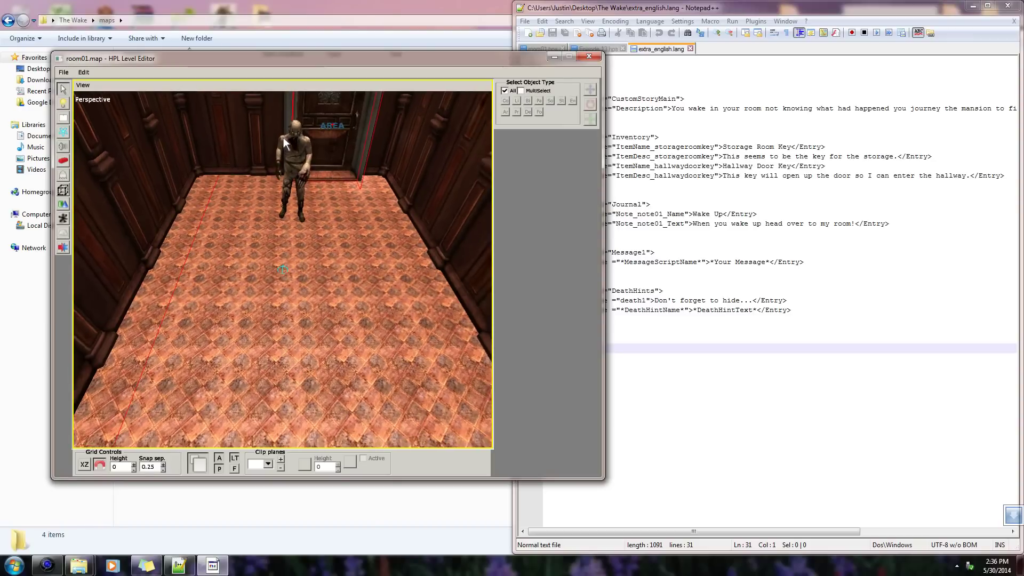
{"action": "left_click", "coordinate": [283, 136]}
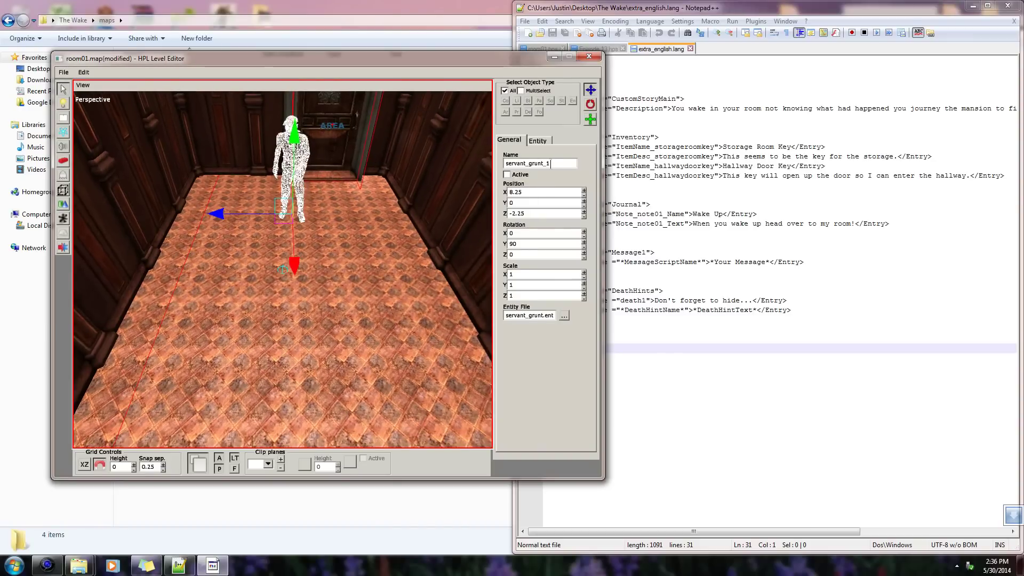
{"action": "left_click_drag", "start_coordinate": [559, 164], "coordinate": [398, 165]}
{"action": "type", "text": "grunt2"}
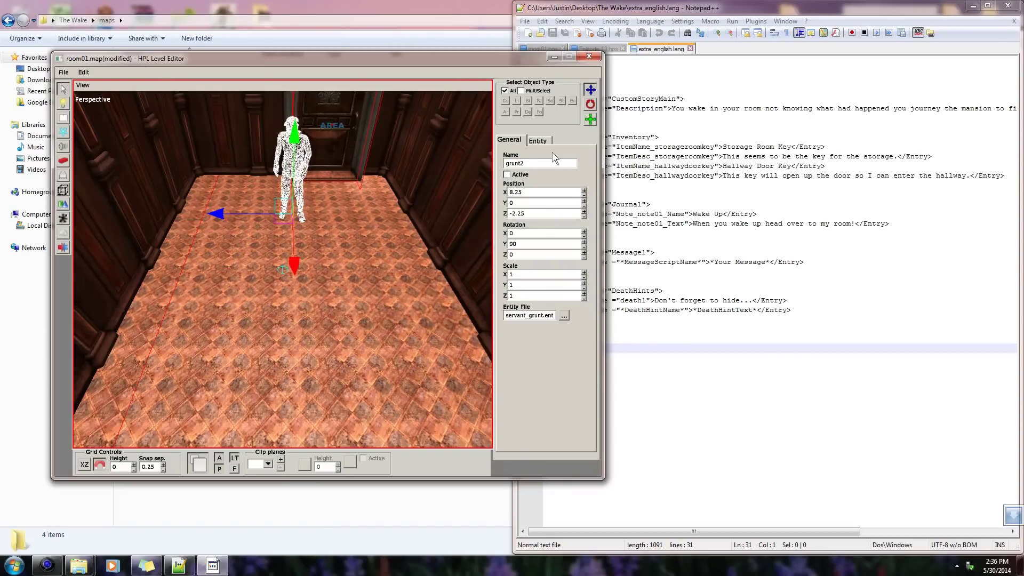
{"action": "key", "text": "ctrl+s"}
- Examine the grunt's placement and the length of the hallway in front of it
{"action": "middle_click_drag", "start_coordinate": [325, 222], "coordinate": [377, 214]}
{"action": "left_click_drag", "start_coordinate": [376, 212], "coordinate": [277, 193], "text": "alt"}
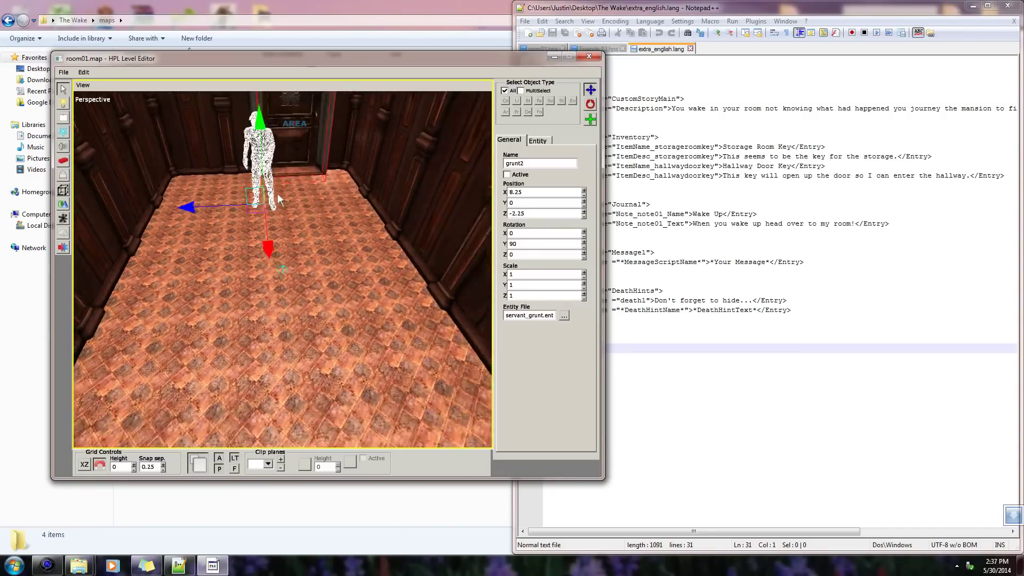
{"action": "middle_click_drag", "start_coordinate": [278, 193], "coordinate": [318, 217], "text": "alt"}
{"action": "scroll", "coordinate": [317, 217], "scroll_direction": "up", "scroll_amount": 3}
{"action": "scroll", "coordinate": [351, 285], "scroll_direction": "down", "scroll_amount": 1}
{"action": "left_click_drag", "start_coordinate": [350, 286], "coordinate": [302, 241], "text": "alt"}
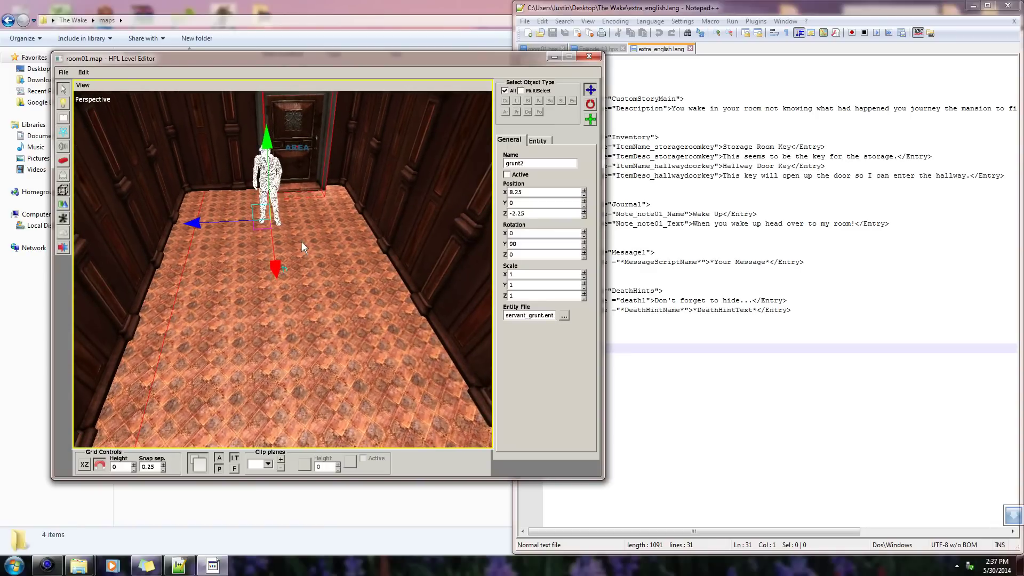
{"action": "left_click_drag", "start_coordinate": [302, 241], "coordinate": [301, 287], "text": "alt"}
{"action": "left_click_drag", "start_coordinate": [326, 235], "coordinate": [308, 184], "text": "alt"}
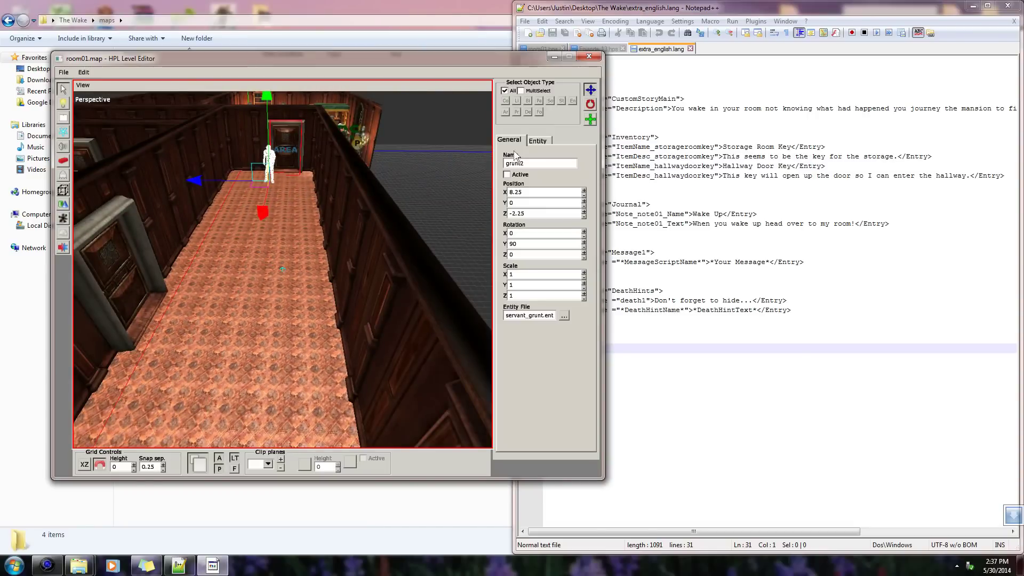
- Switch to Notepad++ and look over the room01.hps script and the Episode 13.hps timer template
{"action": "left_click", "coordinate": [556, 60]}
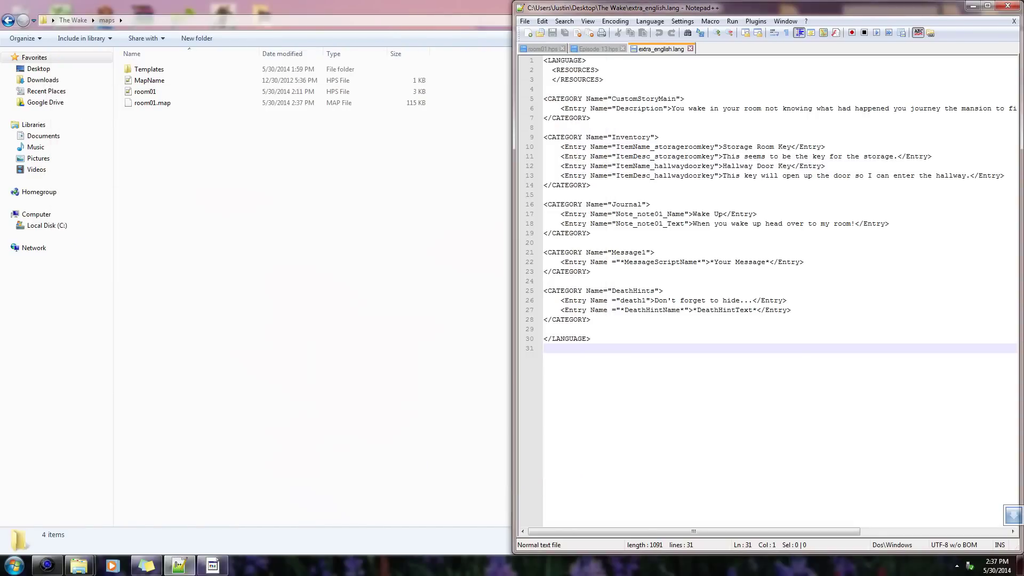
{"action": "left_click", "coordinate": [703, 281]}
{"action": "left_click", "coordinate": [540, 49]}
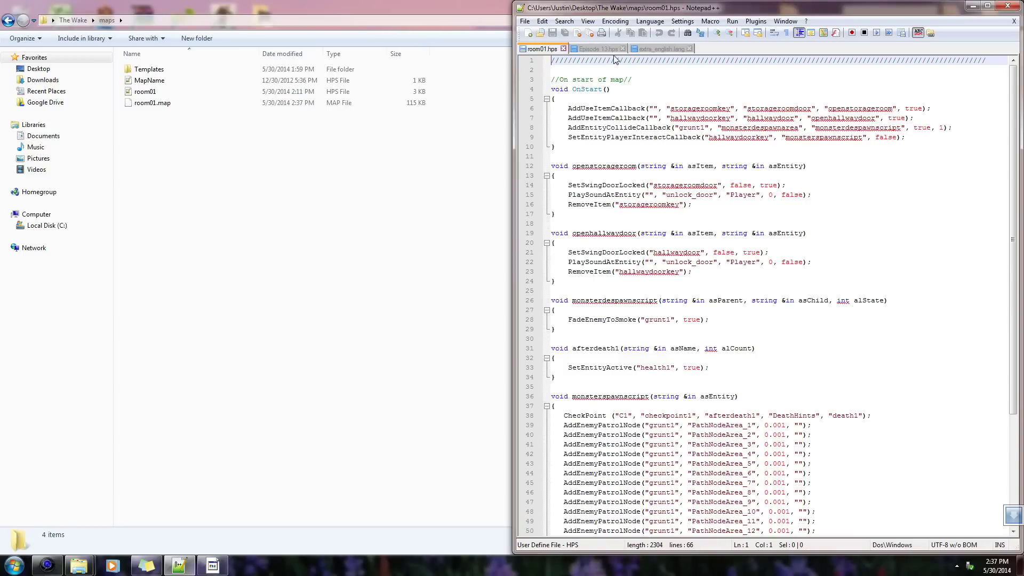
{"action": "left_click", "coordinate": [597, 48]}
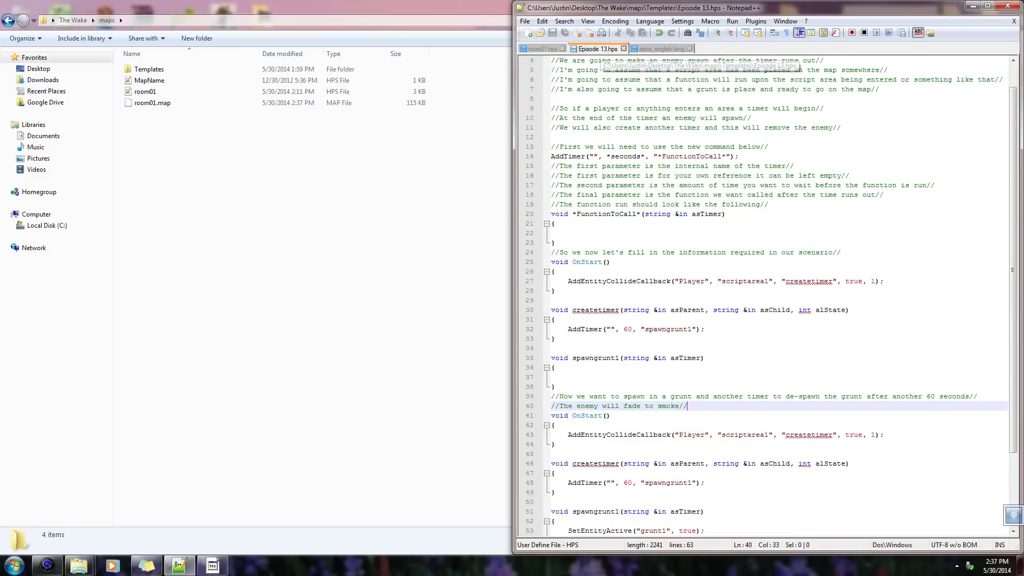
{"action": "scroll", "coordinate": [778, 297], "scroll_direction": "up", "scroll_amount": 1}
- Browse the Templates folder inside The Wake's maps folder in File Explorer, and return to the maps folder
{"action": "left_click", "coordinate": [295, 93]}
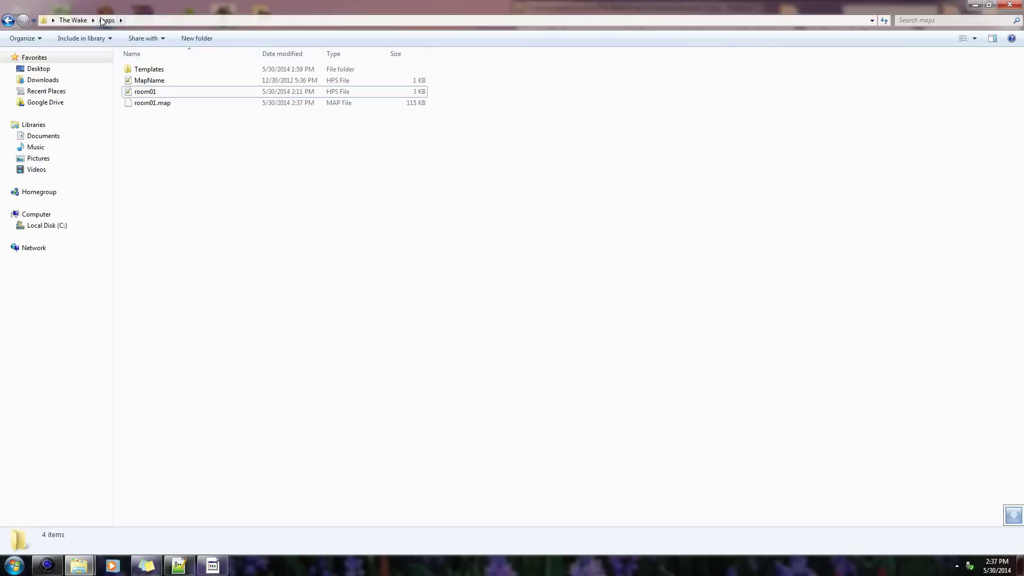
{"action": "double_click", "coordinate": [173, 69]}
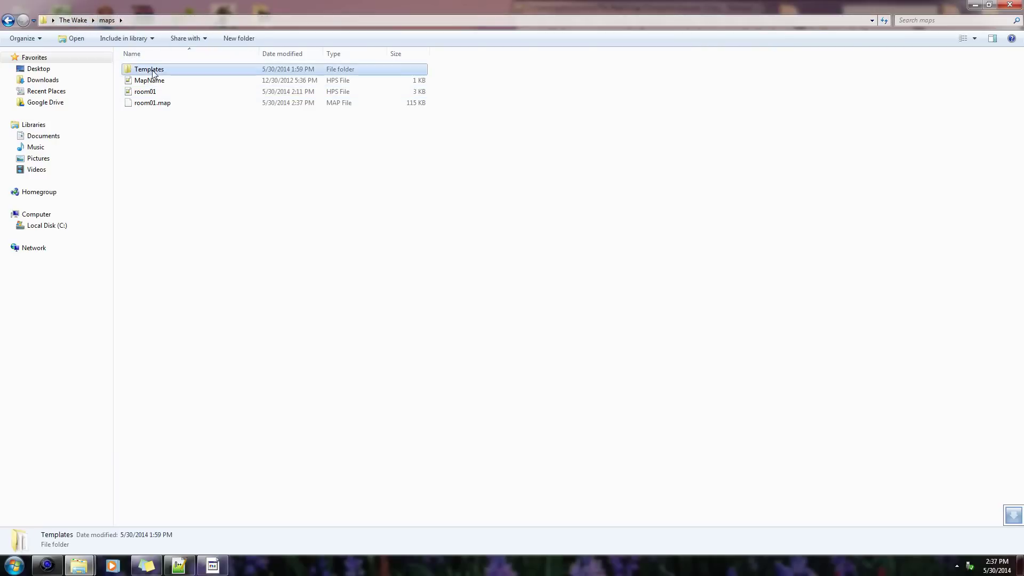
{"action": "left_click_drag", "start_coordinate": [223, 251], "coordinate": [160, 68]}
{"action": "left_click", "coordinate": [187, 242]}
{"action": "left_click", "coordinate": [184, 150]}
{"action": "left_click", "coordinate": [8, 20]}
{"action": "left_click", "coordinate": [283, 319]}
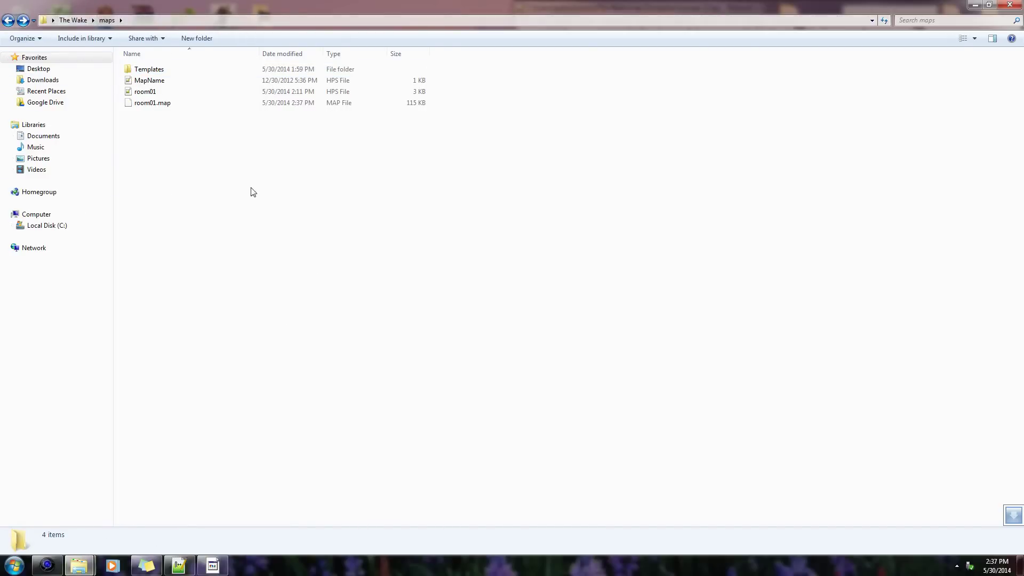
{"action": "left_click", "coordinate": [64, 20]}
{"action": "double_click", "coordinate": [159, 68]}
{"action": "double_click", "coordinate": [156, 68]}
{"action": "left_click_drag", "start_coordinate": [188, 184], "coordinate": [157, 66]}
{"action": "left_click", "coordinate": [194, 238]}
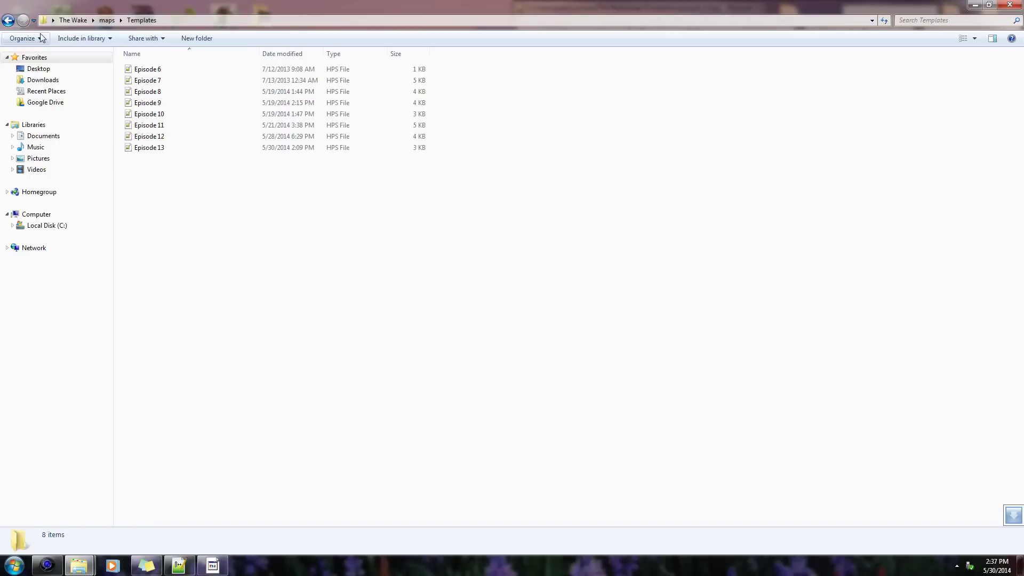
{"action": "left_click", "coordinate": [8, 21]}
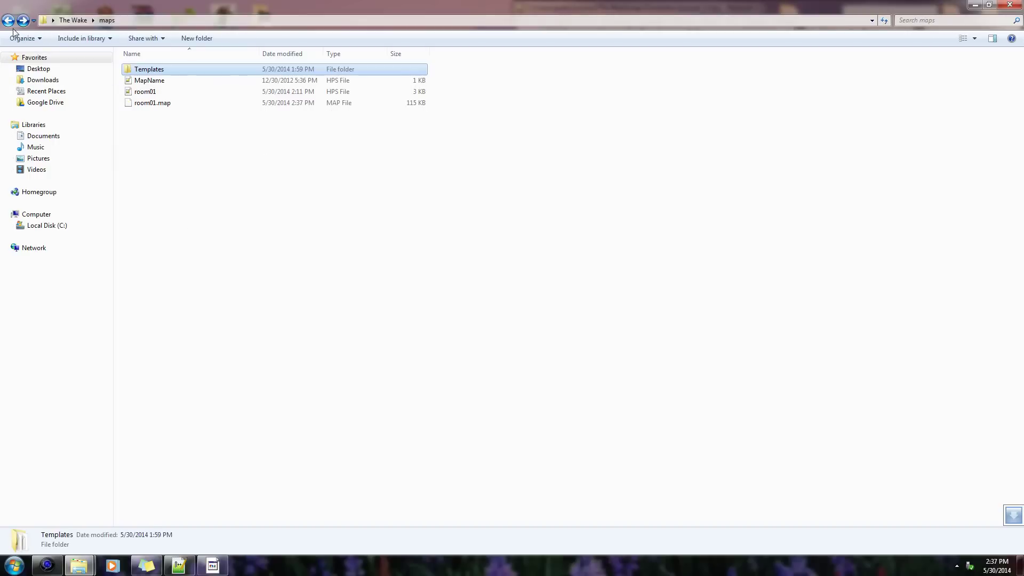
- Check the grunt in the Level Editor, and read through the Episode 13.hps timer template in a maximized Notepad++ window
{"action": "left_click", "coordinate": [214, 565]}
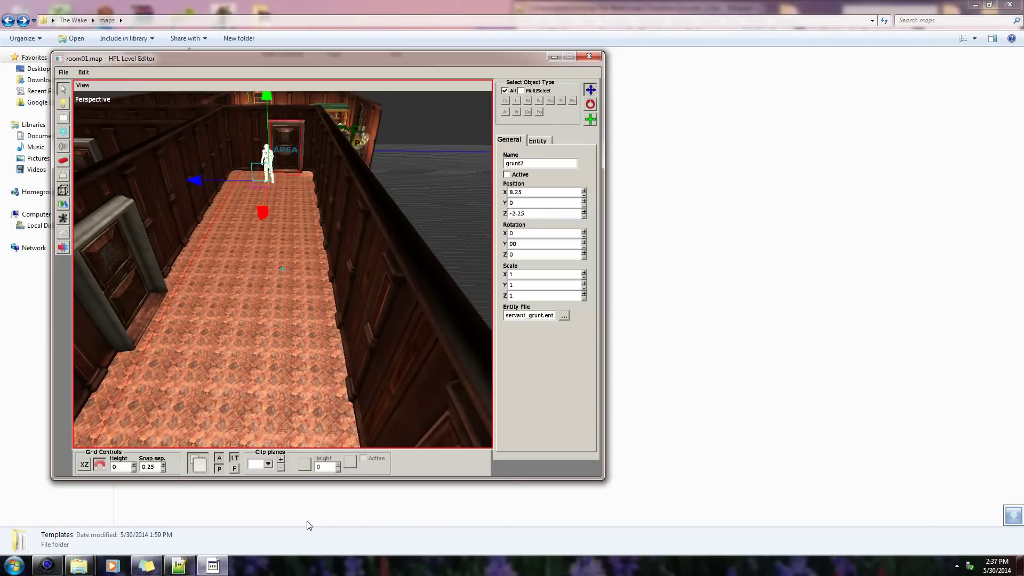
{"action": "left_click", "coordinate": [192, 568]}
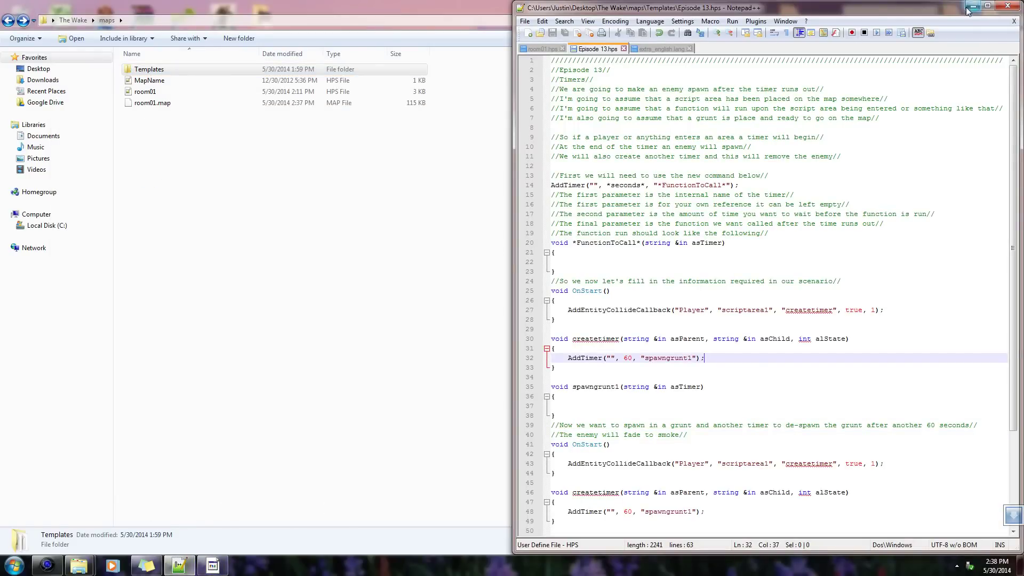
{"action": "left_click", "coordinate": [987, 6]}
{"action": "left_click", "coordinate": [507, 161]}
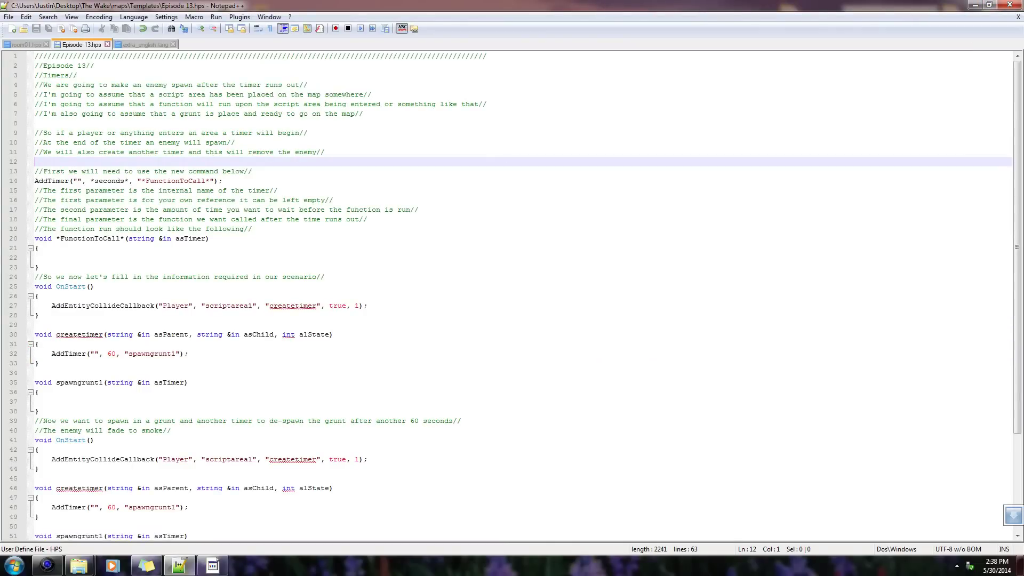
{"action": "scroll", "coordinate": [525, 296], "scroll_direction": "down", "scroll_amount": 4}
{"action": "scroll", "coordinate": [525, 296], "scroll_direction": "up", "scroll_amount": 4}
- Review the OnStart callbacks and the functions defined in the room01.hps script
{"action": "left_click", "coordinate": [26, 44]}
{"action": "scroll", "coordinate": [512, 296], "scroll_direction": "down", "scroll_amount": 2}
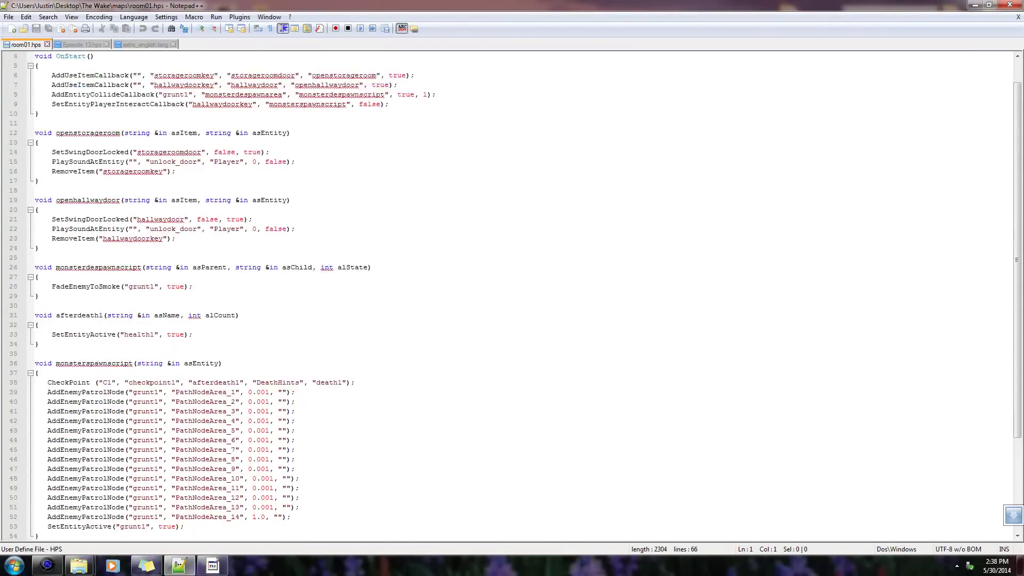
{"action": "scroll", "coordinate": [511, 296], "scroll_direction": "down", "scroll_amount": 2}
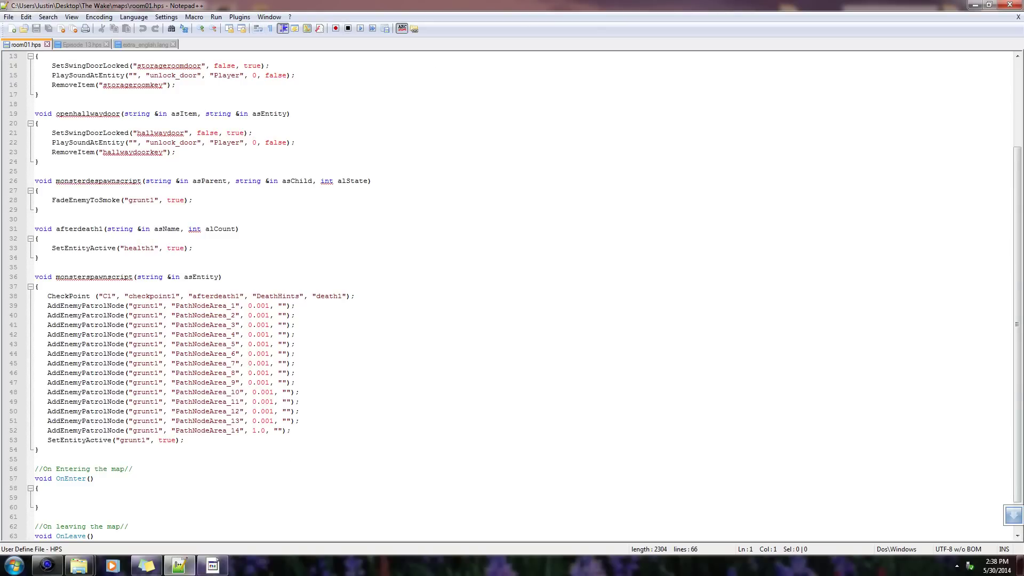
{"action": "scroll", "coordinate": [511, 296], "scroll_direction": "up", "scroll_amount": 4}
{"action": "left_click", "coordinate": [412, 152]}
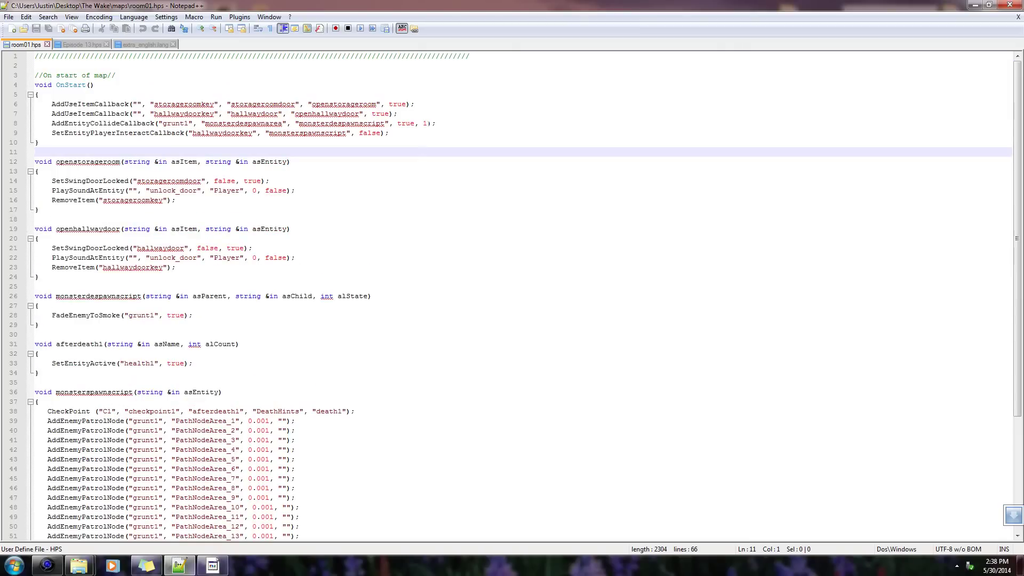
{"action": "left_click", "coordinate": [413, 123]}
{"action": "left_click", "coordinate": [413, 141]}
{"action": "scroll", "coordinate": [512, 295], "scroll_direction": "down", "scroll_amount": 2}
{"action": "scroll", "coordinate": [511, 296], "scroll_direction": "up", "scroll_amount": 2}
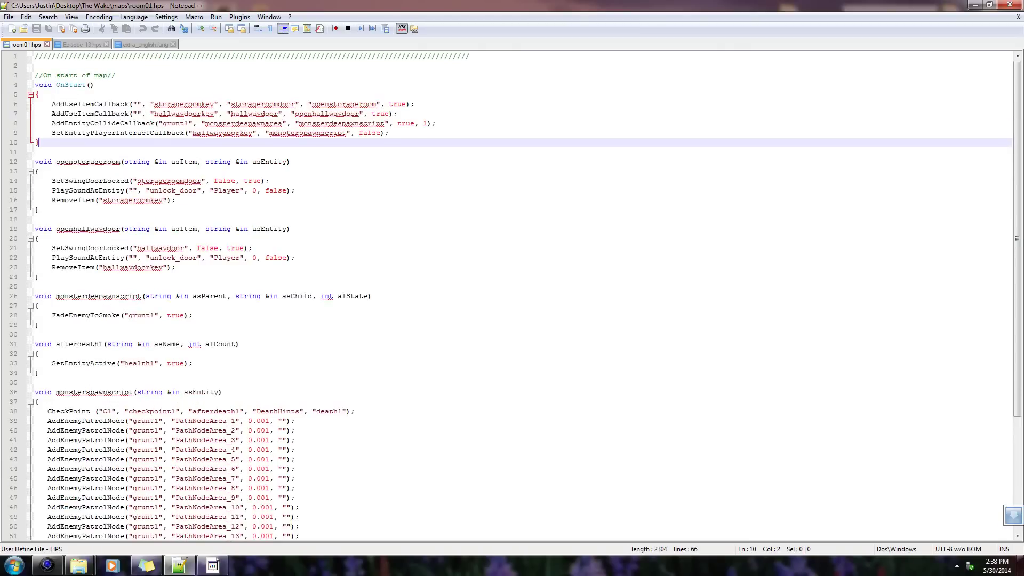
{"action": "scroll", "coordinate": [512, 296], "scroll_direction": "down", "scroll_amount": 2}
{"action": "scroll", "coordinate": [512, 296], "scroll_direction": "up", "scroll_amount": 2}
- Duplicate the AddEntityCollideCallback line for grunt1 on a new line directly below it in OnStart of room01.hps
{"action": "left_click", "coordinate": [99, 123]}
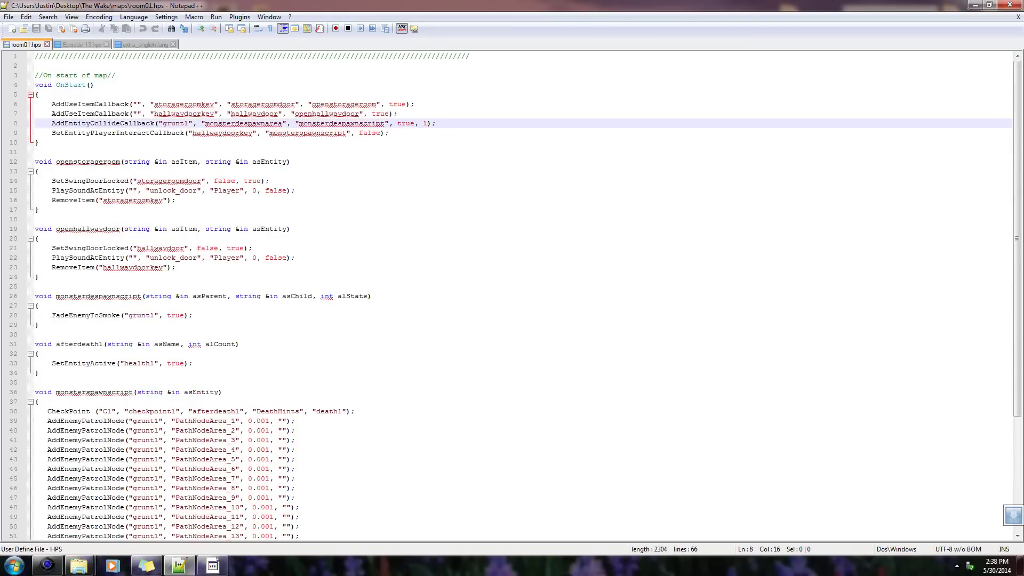
{"action": "key", "text": "ctrl+shift+Left"}
{"action": "key", "text": "ctrl+shift+Left"}
{"action": "key", "text": "ctrl+shift+Left"}
{"action": "key", "text": "ctrl+shift+Left"}
{"action": "key", "text": "ctrl+shift+Left"}
{"action": "key", "text": "ctrl+shift+Left"}
{"action": "key", "text": "ctrl+shift+Left"}
{"action": "key", "text": "ctrl+shift+Left"}
{"action": "key", "text": "ctrl+shift+Left"}
{"action": "key", "text": "ctrl+shift+Left"}
{"action": "key", "text": "ctrl+shift+Left"}
{"action": "key", "text": "ctrl+shift+Left"}
{"action": "key", "text": "ctrl+shift+Left"}
{"action": "key", "text": "ctrl+shift+Left"}
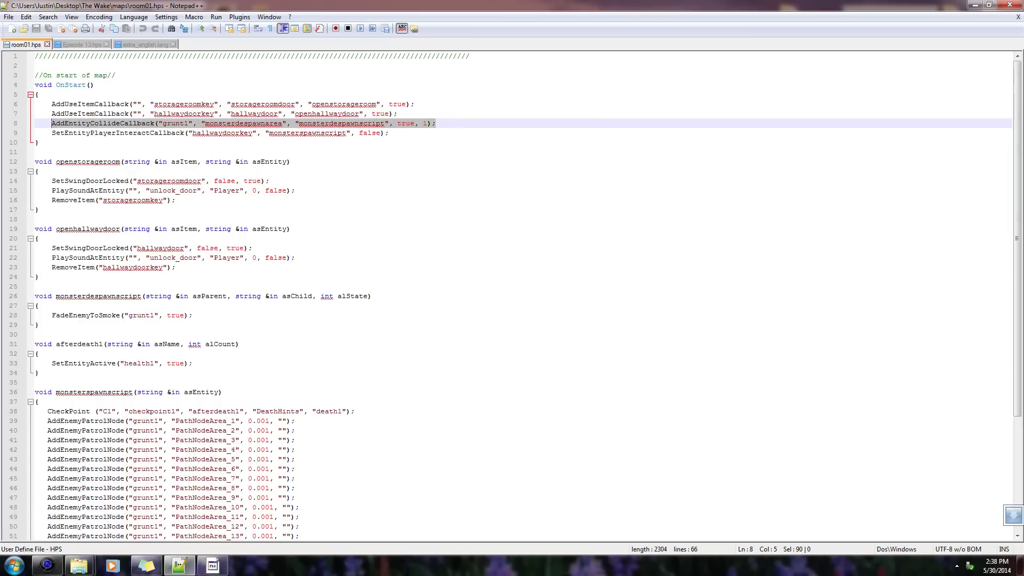
{"action": "key", "text": "End"}
{"action": "key", "text": "ctrl+shift+Left"}
{"action": "key", "text": "ctrl+shift+Left"}
{"action": "key", "text": "ctrl+shift+Left"}
{"action": "key", "text": "ctrl+shift+Left"}
{"action": "key", "text": "ctrl+shift+Left"}
{"action": "key", "text": "ctrl+shift+Left"}
{"action": "key", "text": "ctrl+shift+Left"}
{"action": "key", "text": "ctrl+shift+Left"}
{"action": "key", "text": "ctrl+shift+Left"}
{"action": "key", "text": "ctrl+shift+Left"}
{"action": "key", "text": "ctrl+shift+Left"}
{"action": "key", "text": "ctrl+shift+Left"}
{"action": "key", "text": "ctrl+shift+Left"}
{"action": "key", "text": "ctrl+shift+Left"}
{"action": "key", "text": "ctrl+c"}
{"action": "key", "text": "End"}
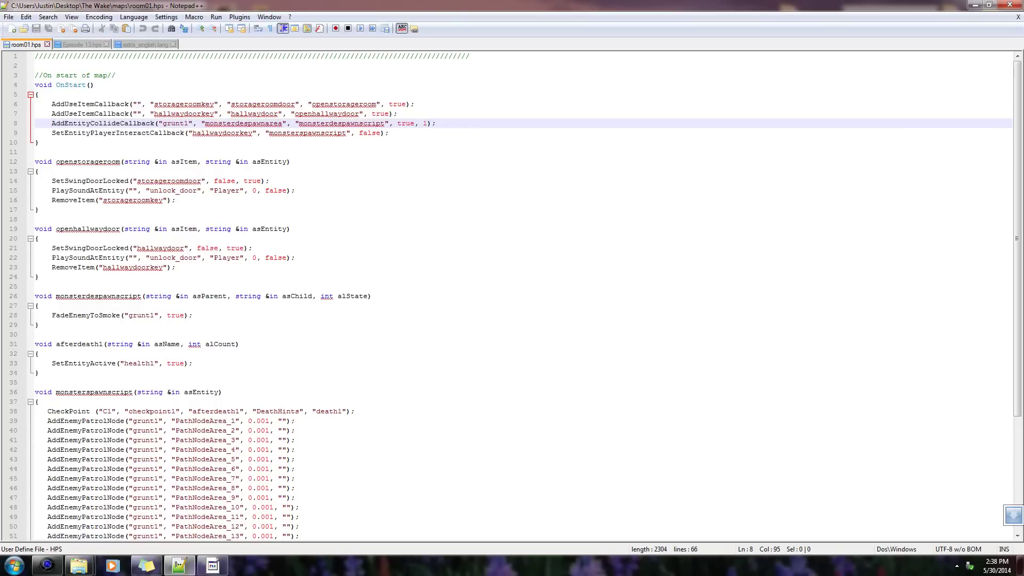
{"action": "key", "text": "Return"}
{"action": "key", "text": "ctrl+v"}
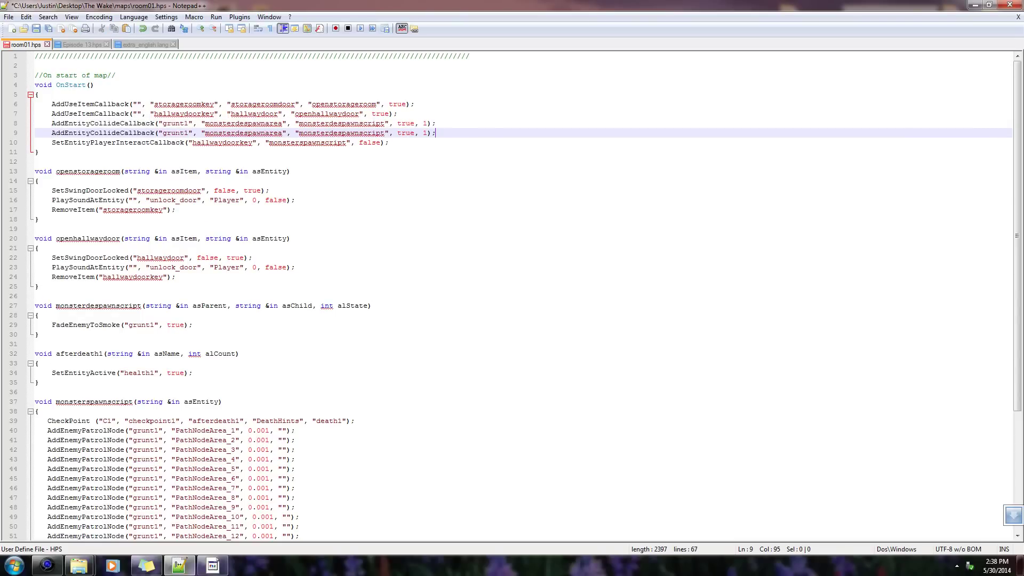
- Set the duplicated collide callback's first parameter to "Player" and its area parameter to "createtimerarea"
{"action": "double_click", "coordinate": [177, 133]}
{"action": "type", "text": "Player"}
{"action": "double_click", "coordinate": [243, 133]}
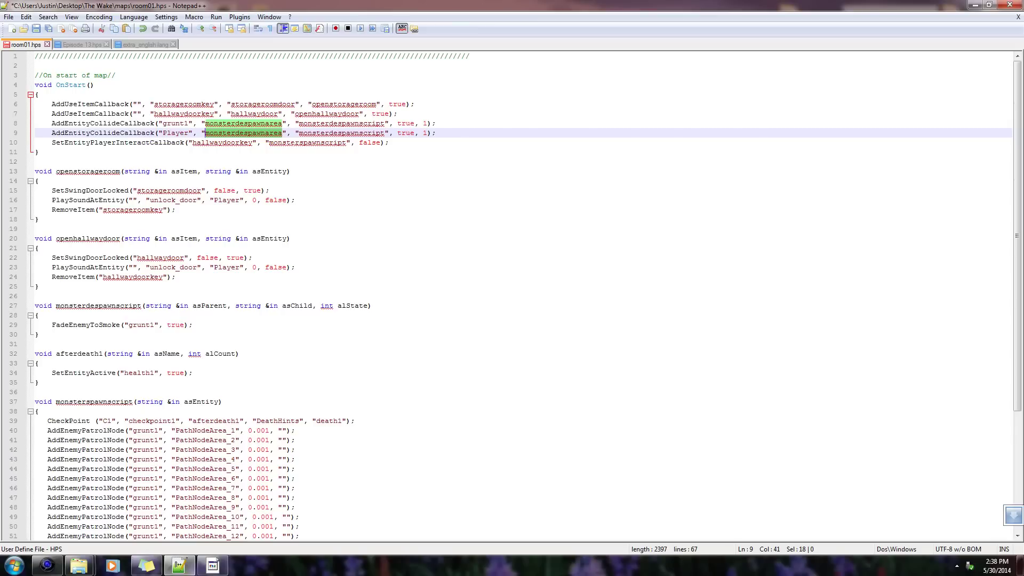
{"action": "type", "text": "createtimerarea"}
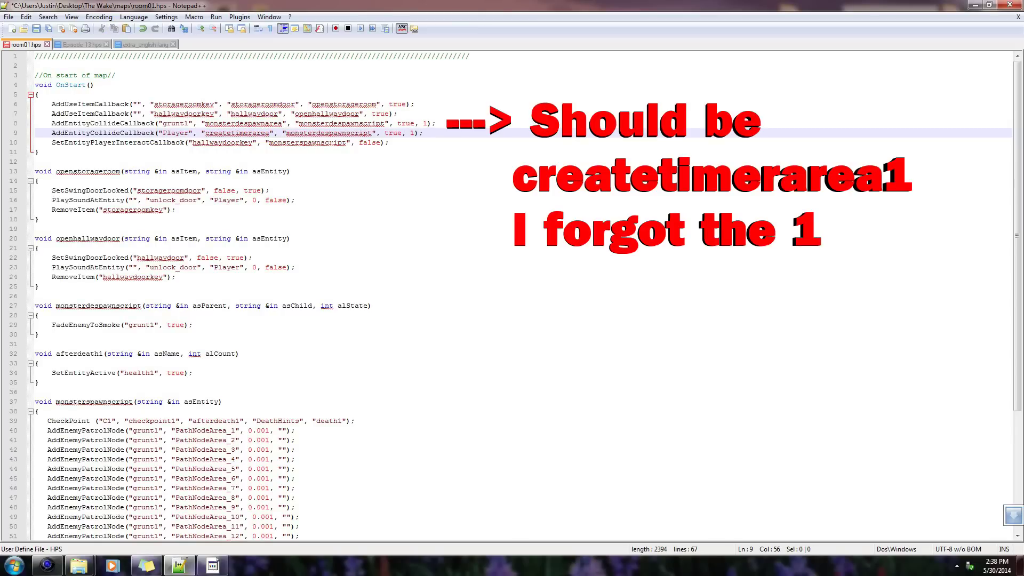
- Set the function called by the Player collide callback to "createtimer"
{"action": "left_click", "coordinate": [295, 133]}
{"action": "left_click", "coordinate": [324, 133]}
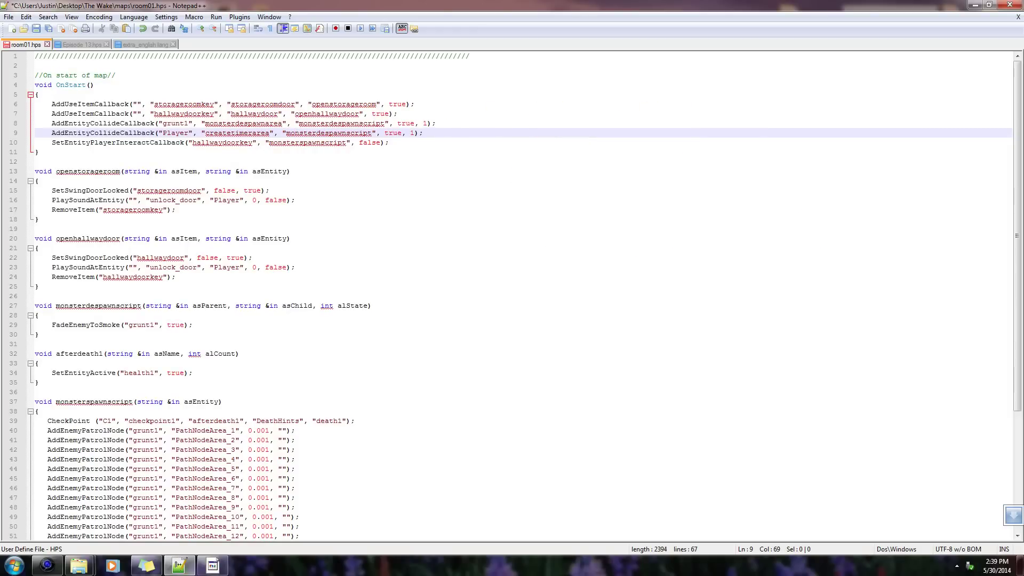
{"action": "left_click_drag", "start_coordinate": [372, 133], "coordinate": [290, 136]}
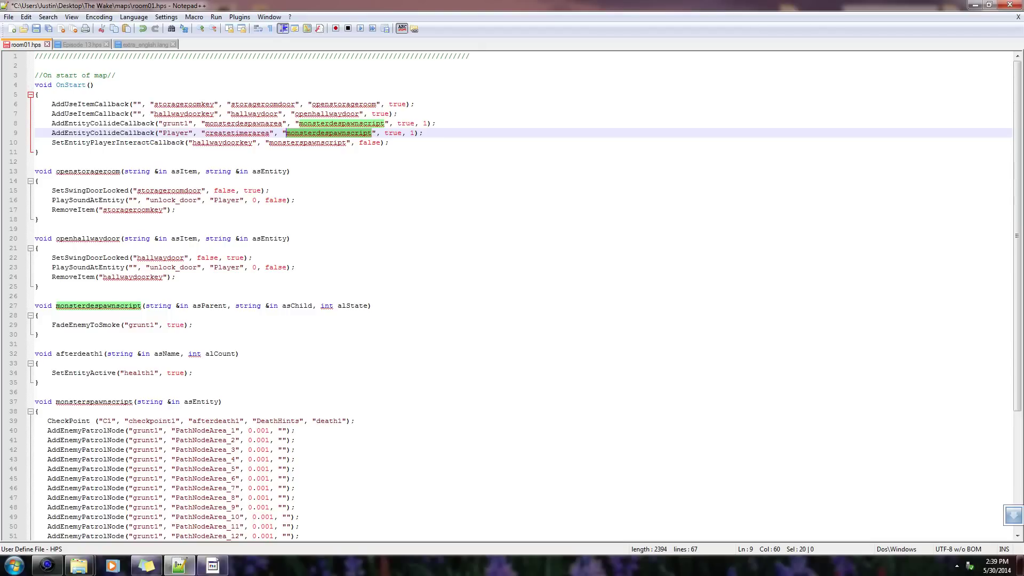
{"action": "type", "text": "createtimer"}
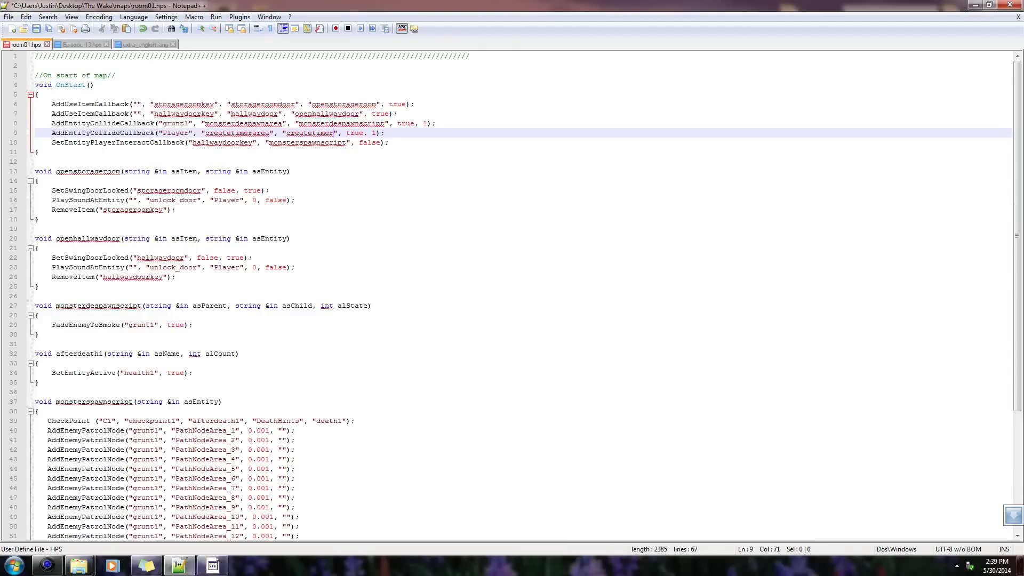
{"action": "left_click", "coordinate": [403, 131]}
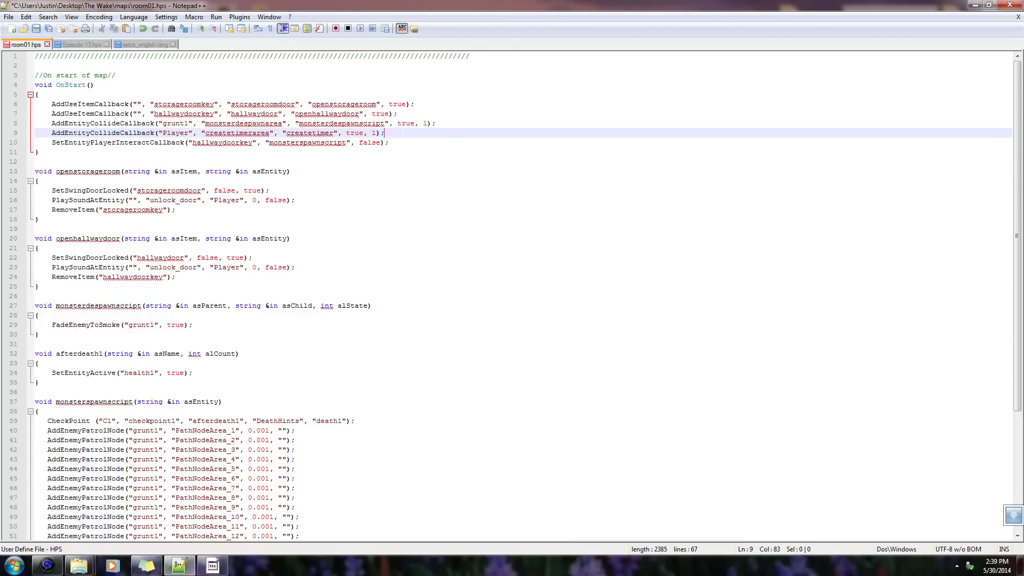